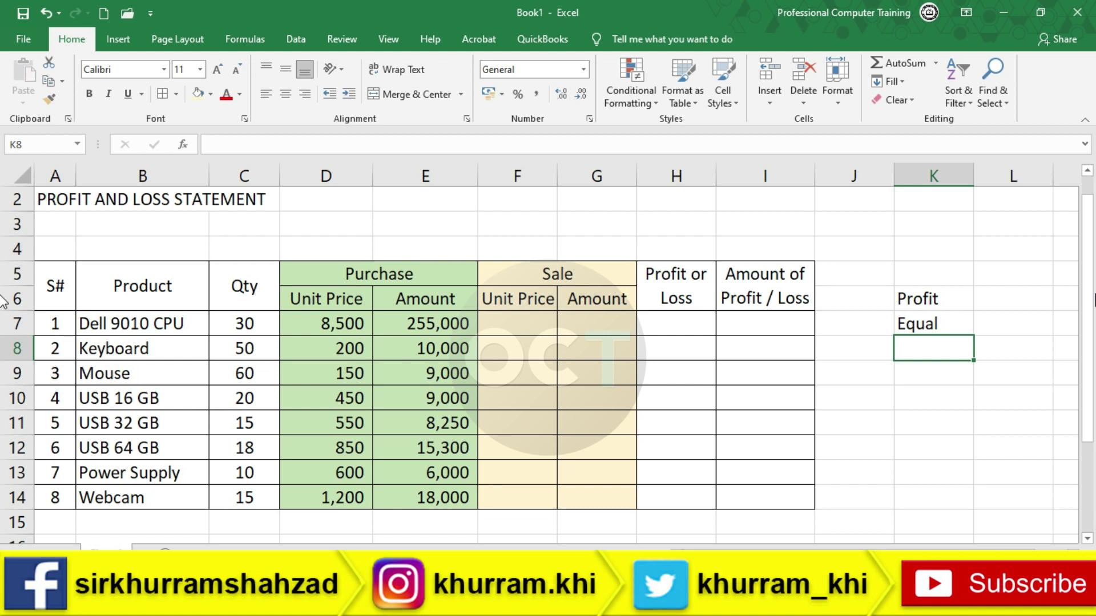
Step: Enter the label Loss in cell K8, completing the list of outcome labels beside the table
type("Loss")
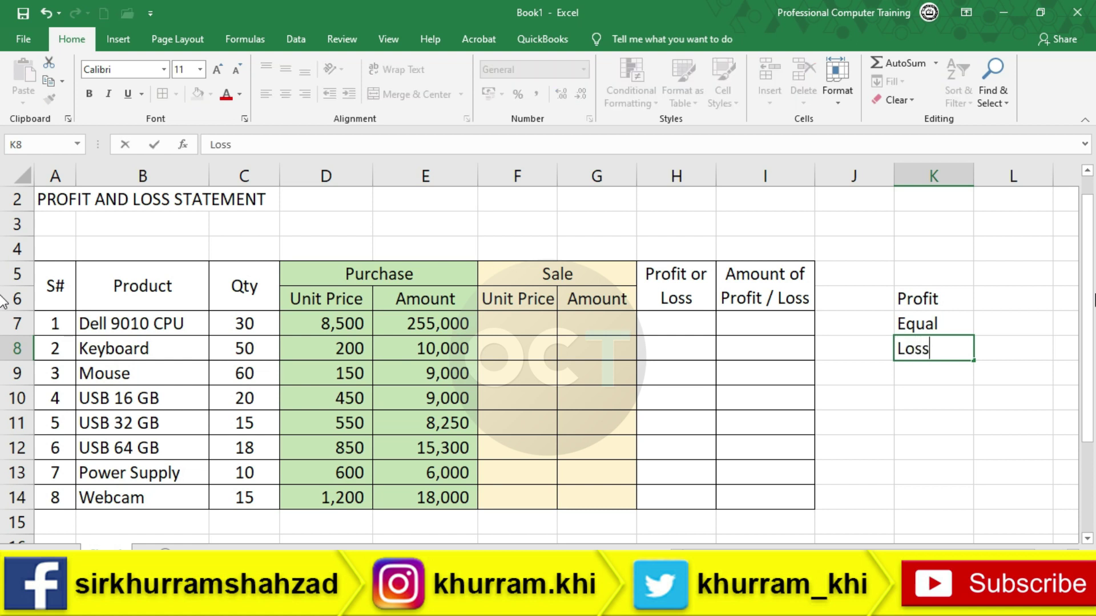
key("Return")
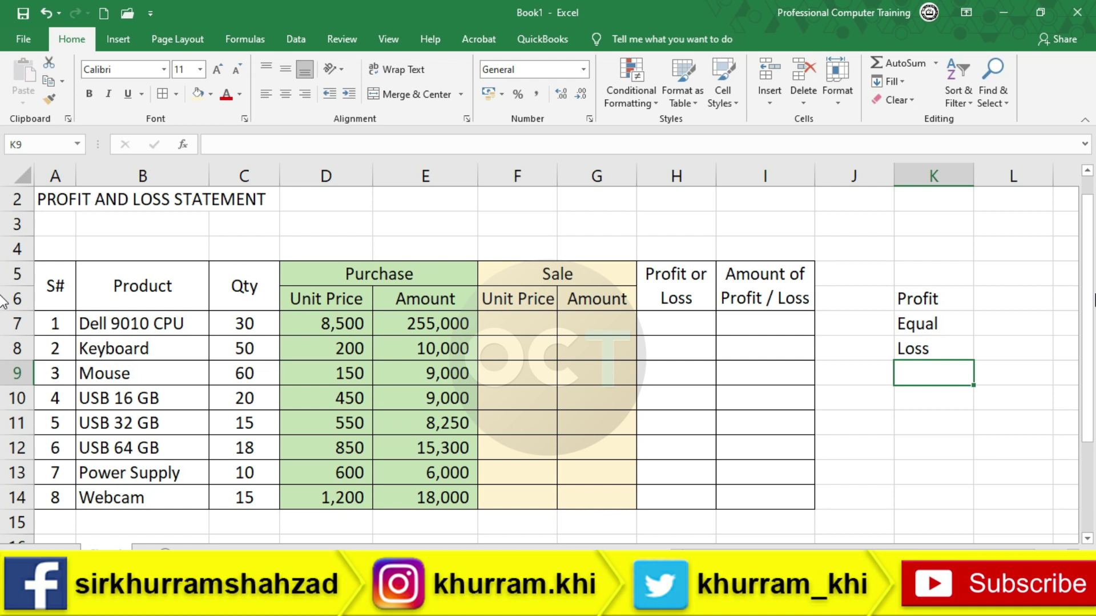
Step: Enter the sale unit prices for the first three products: 9500 for Dell 9010 CPU, 350 for Keyboard and 150 for Mouse
left_click(517, 321)
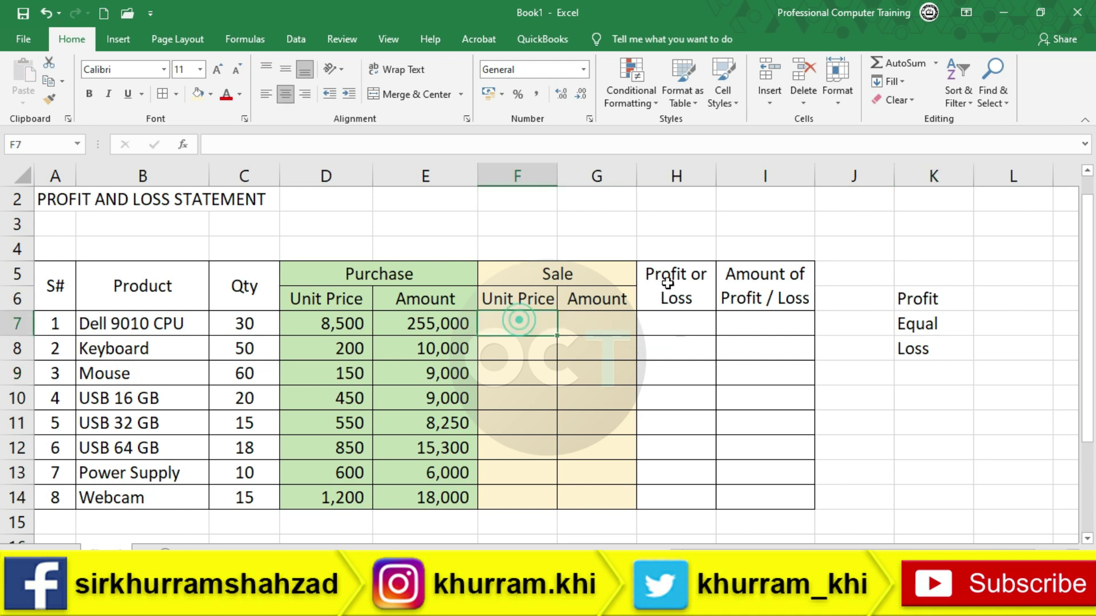
type("9500")
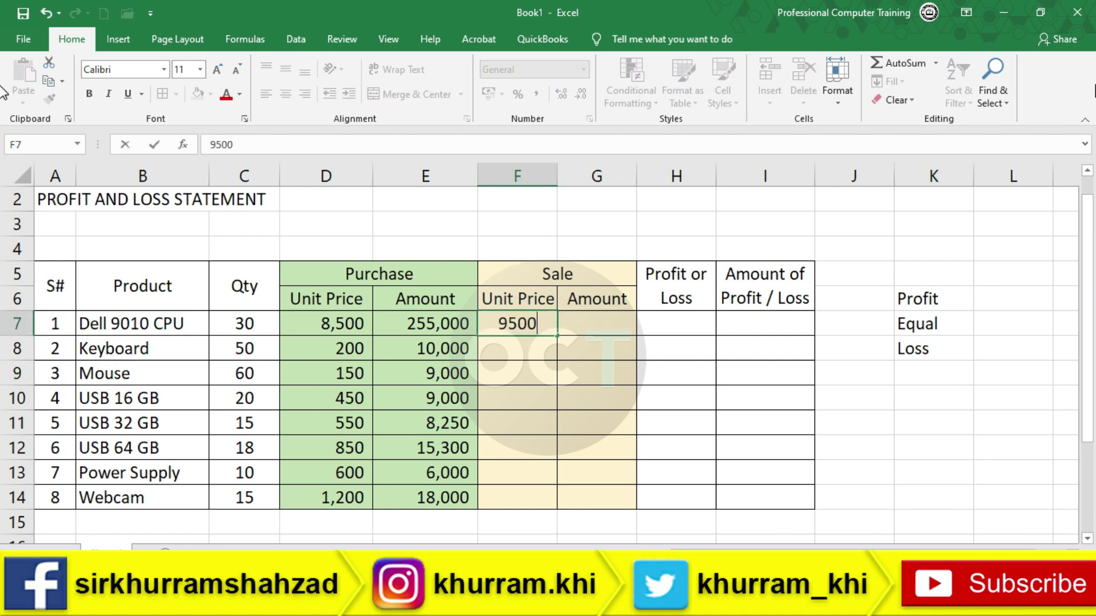
key("Return")
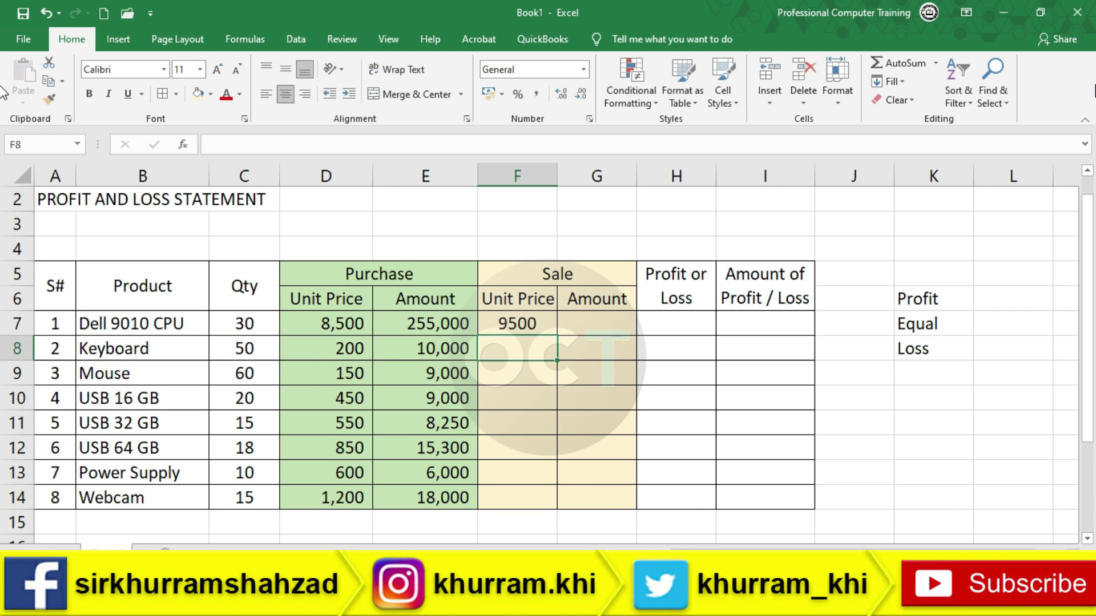
type("2")
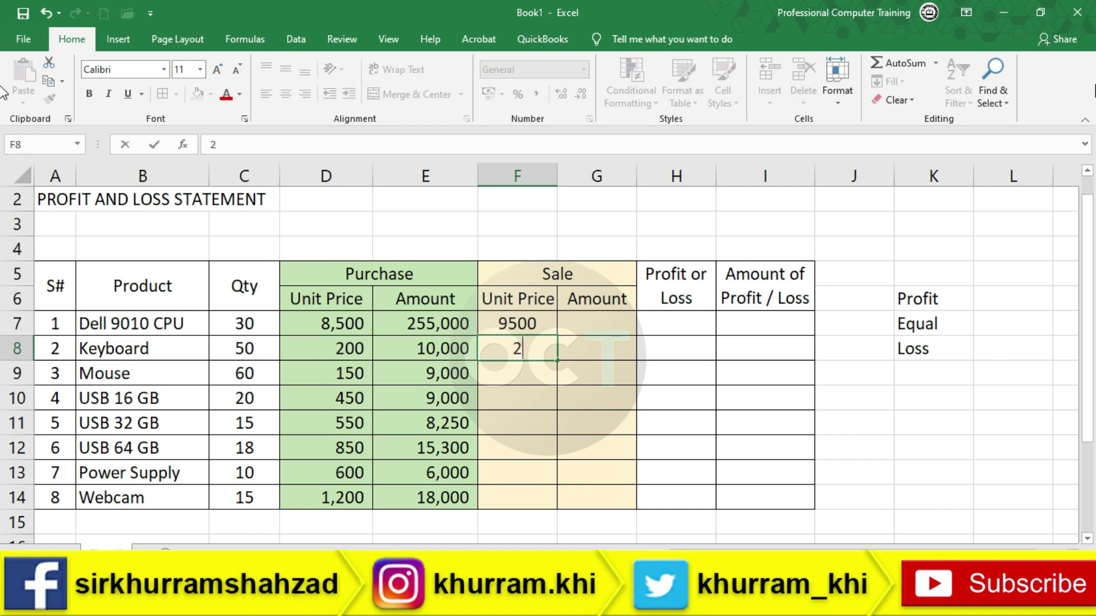
key("BackSpace")
type("350")
key("Return")
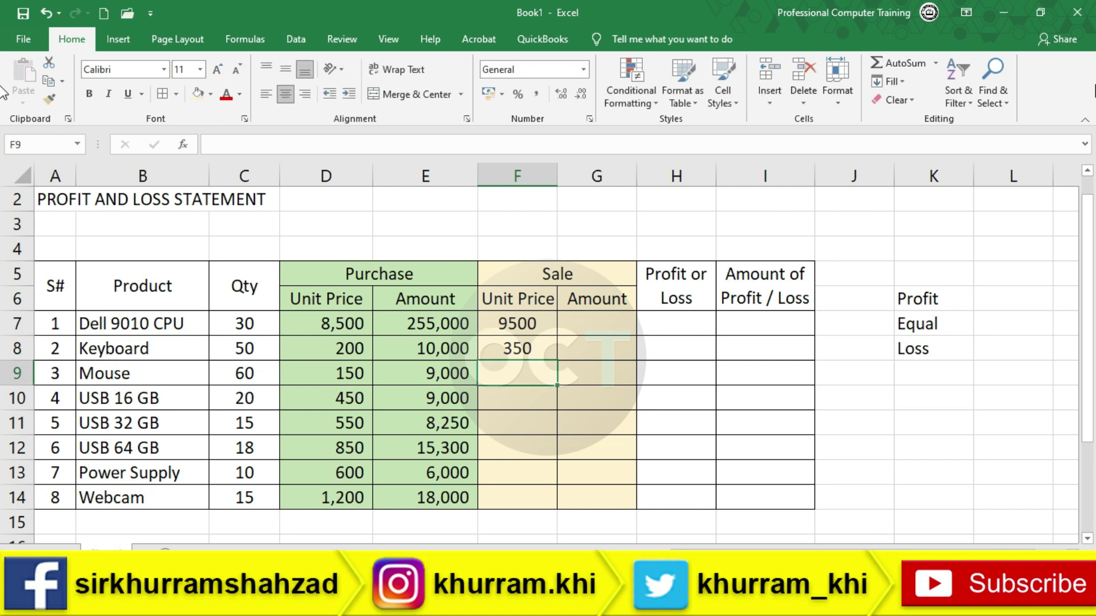
type("150")
key("Return")
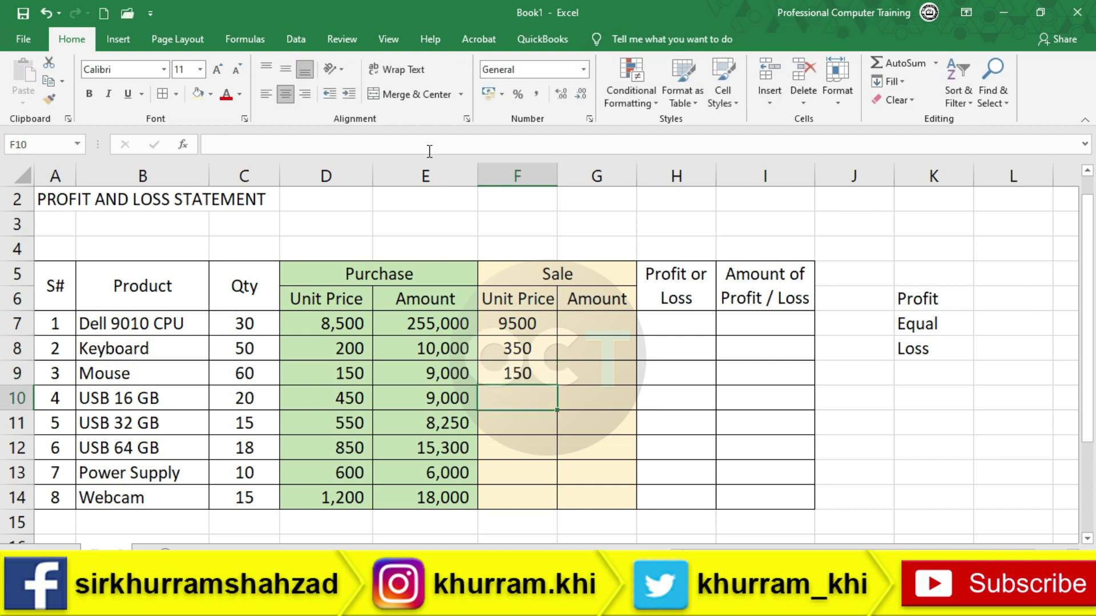
Step: Compare the purchase prices of Mouse and USB 16 GB, and enter 300 as the USB 16 GB sale unit price
left_click(339, 375)
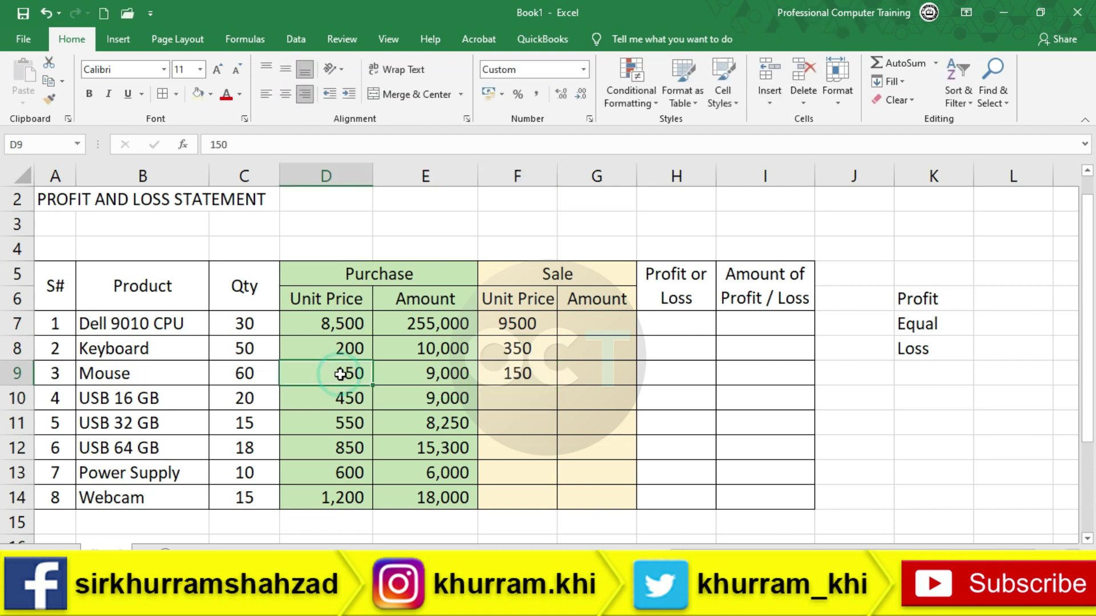
left_click(517, 372)
left_click(523, 401)
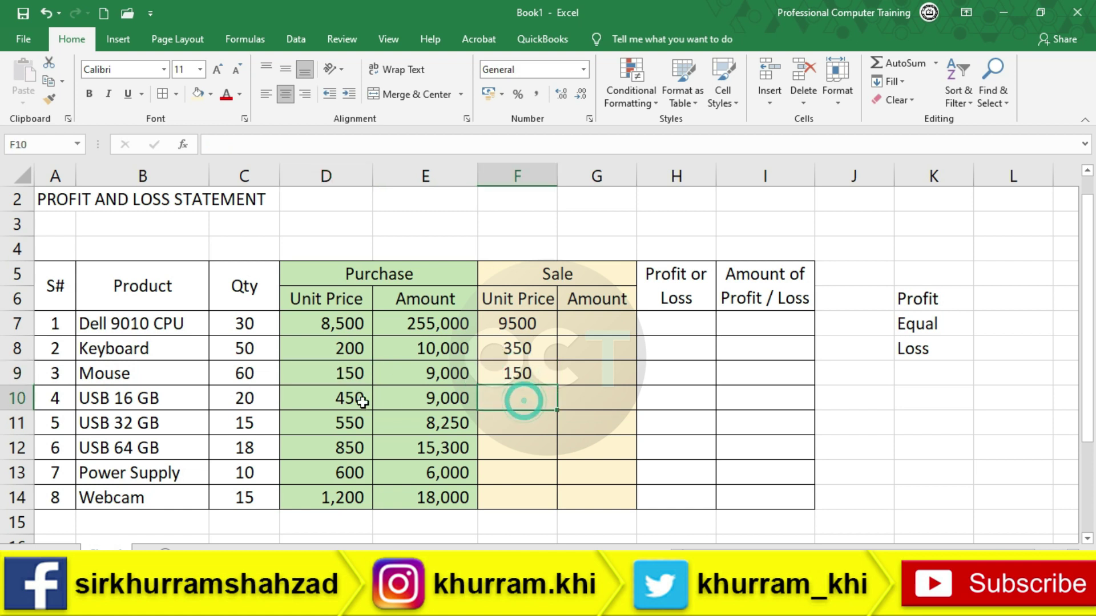
left_click(368, 401)
left_click(528, 399)
type("300")
key("Return")
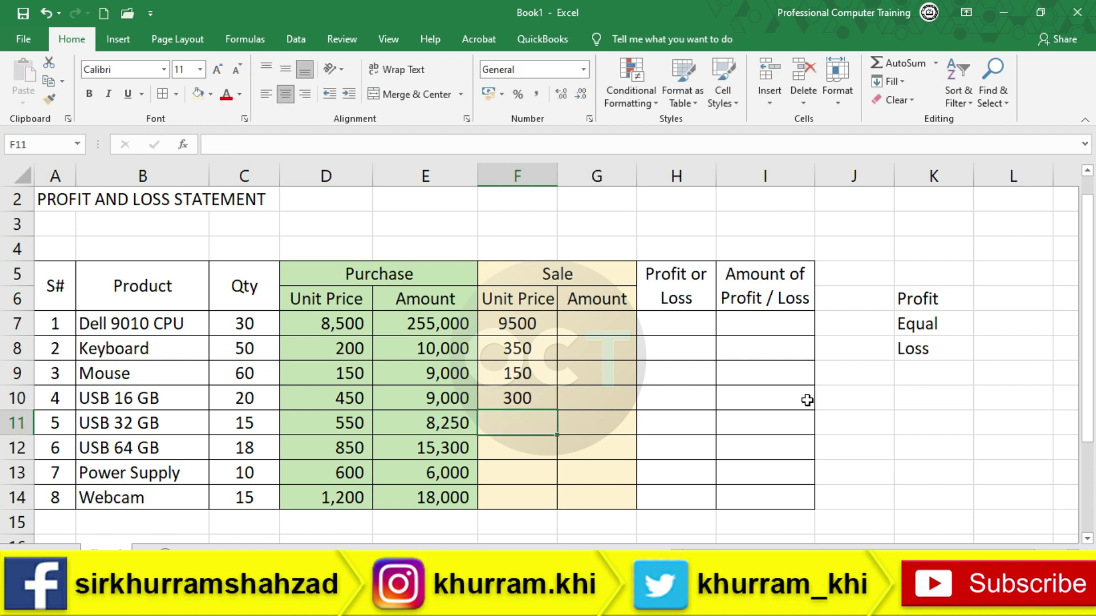
Step: Review the sale prices already entered and set the USB 32 GB sale unit price to 500
left_click(521, 326)
left_click(519, 350)
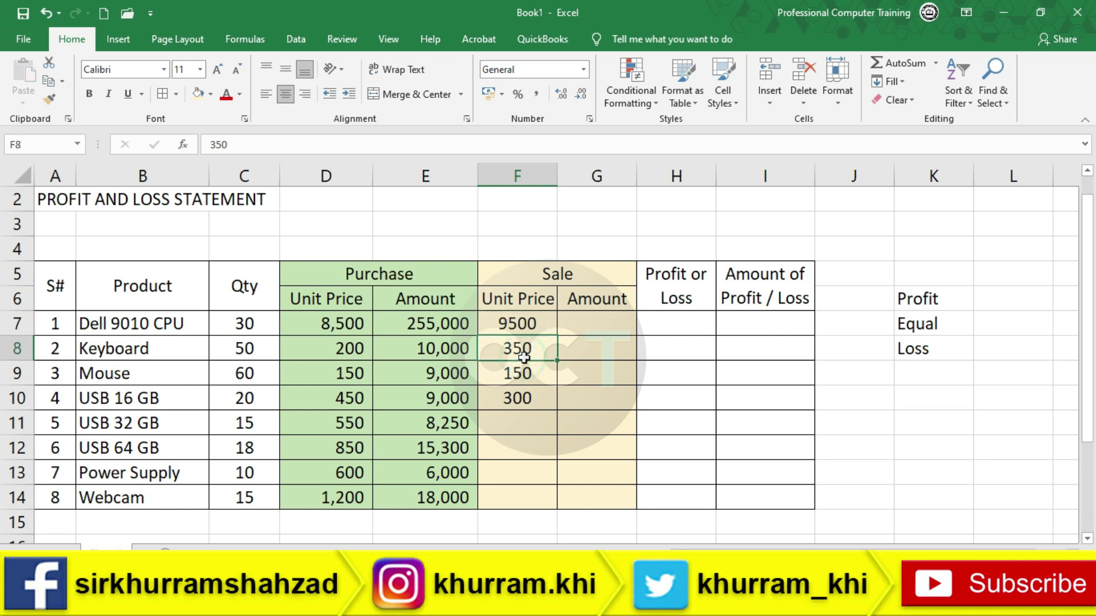
left_click(535, 403)
left_click(537, 420)
left_click(349, 422)
left_click(508, 429)
type("55")
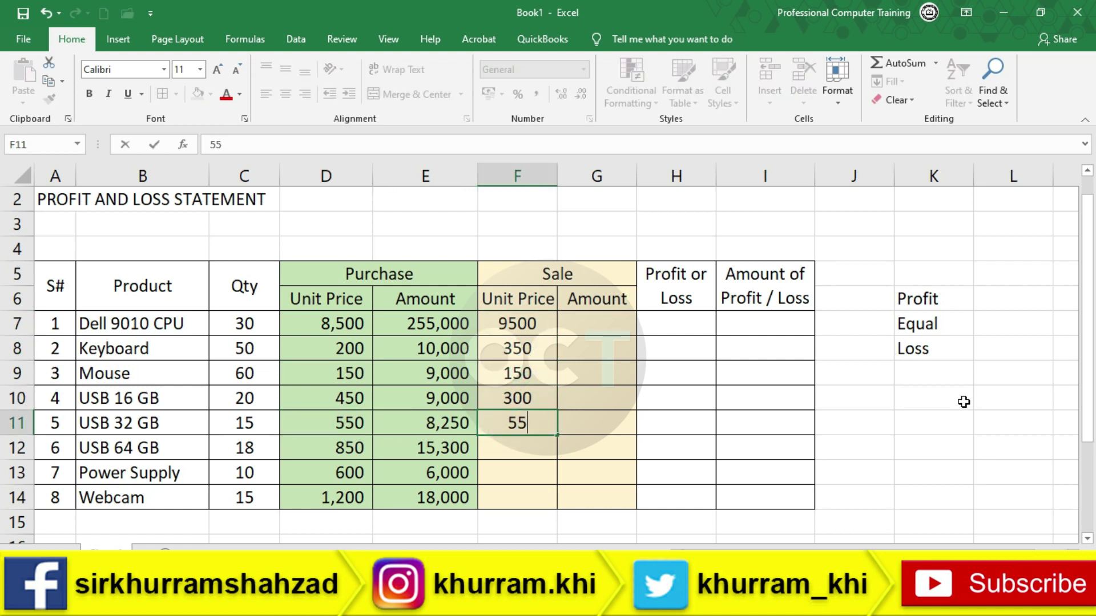
key("BackSpace")
type("00")
key("Return")
Step: Enter the remaining sale unit prices: 850 for USB 64 GB, 600 for Power Supply and 1250 for Webcam
type("850")
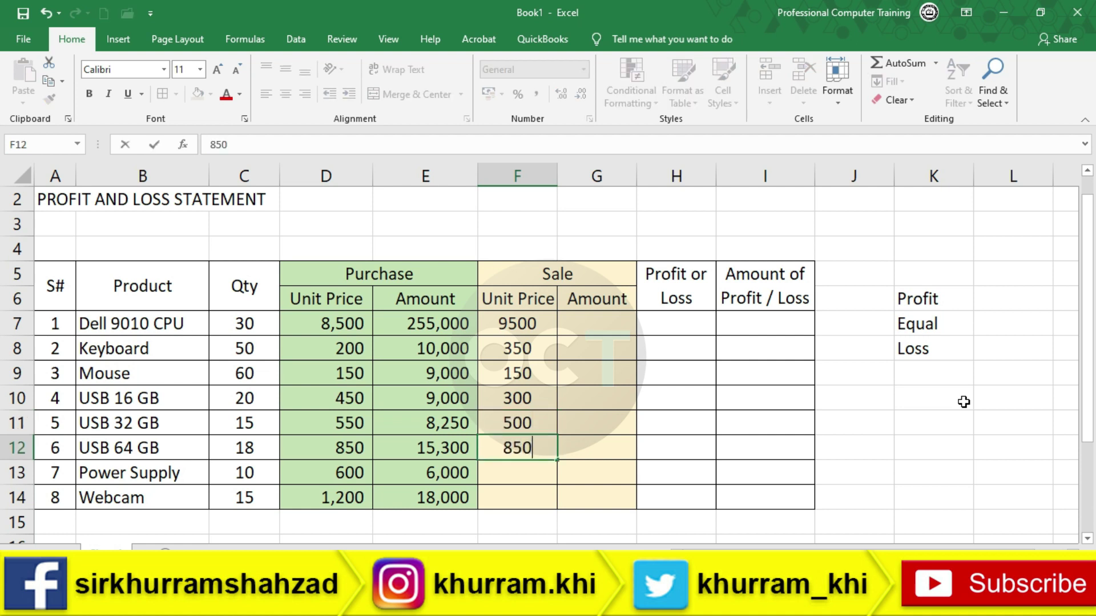
key("Return")
type("600")
key("Return")
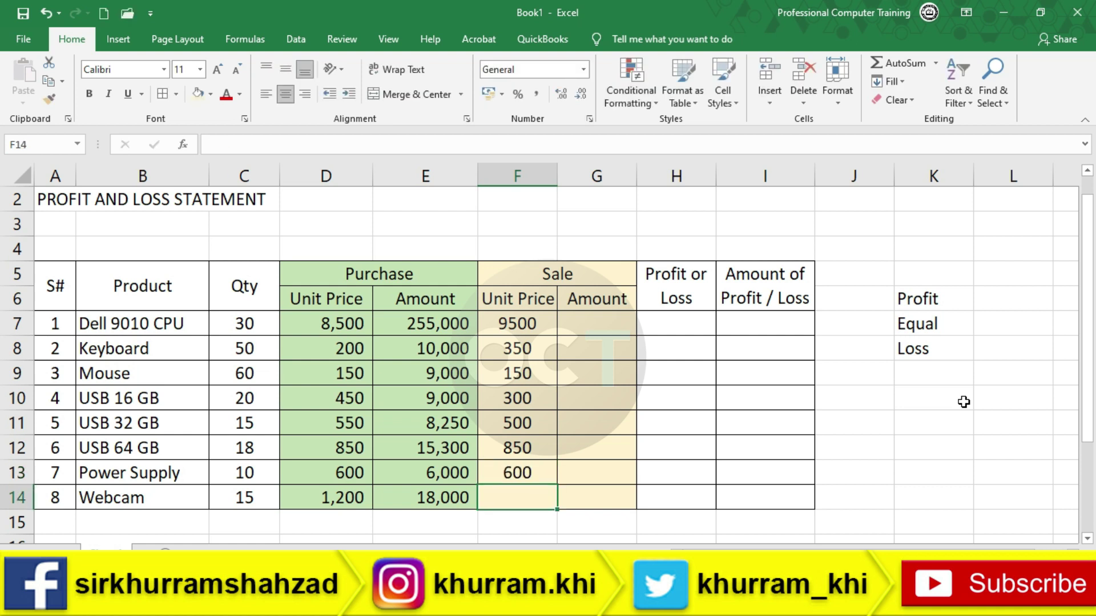
type("1250")
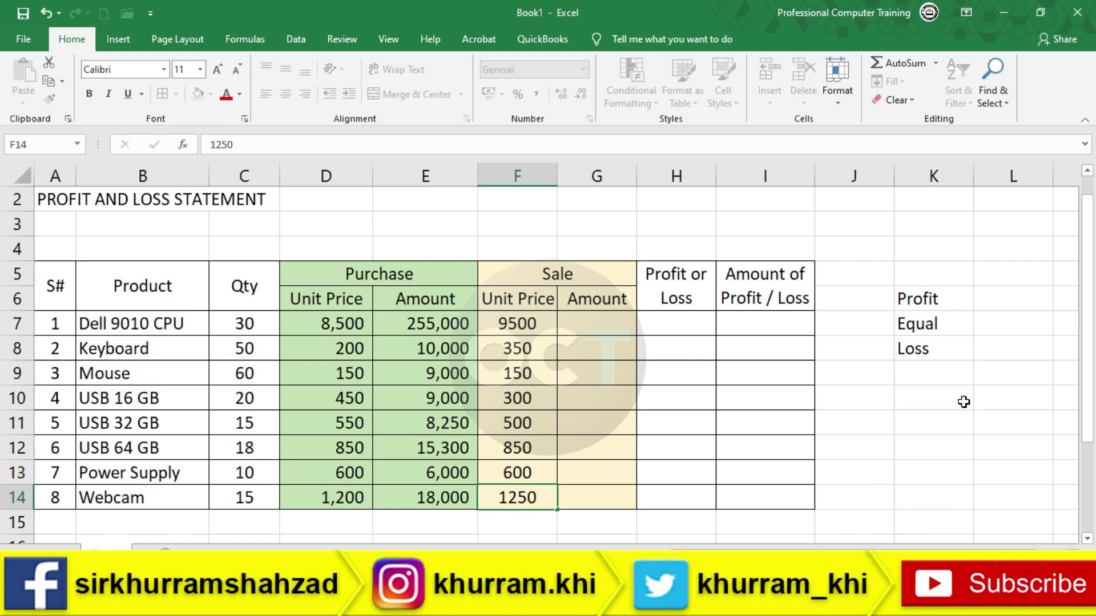
key("Return")
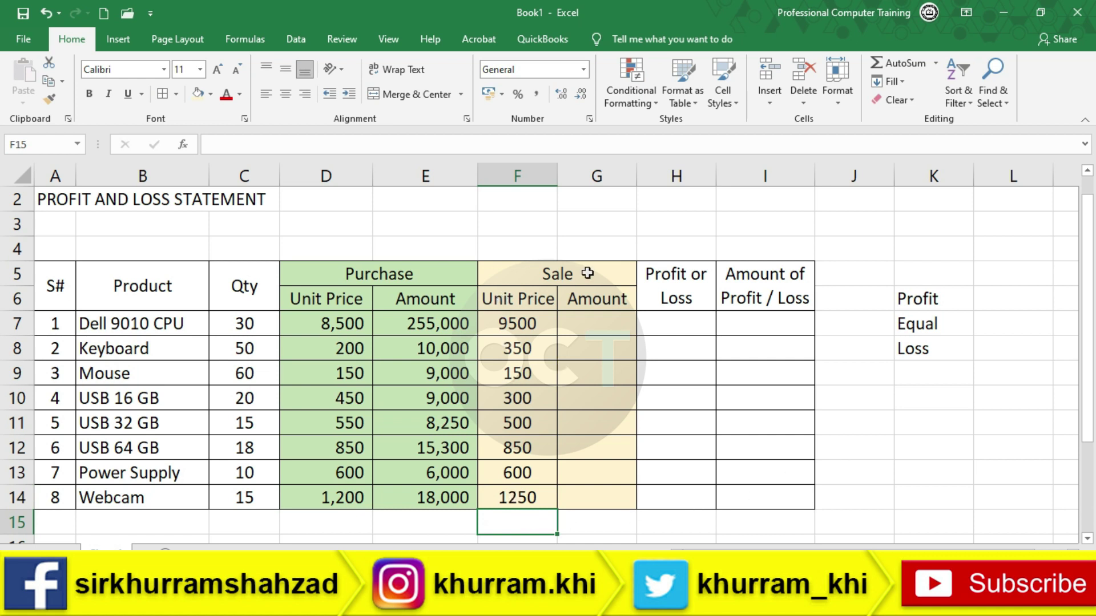
Step: Calculate the sale Amount in G7 with =C7*F7 and fill the formula down to G14
left_click(594, 321)
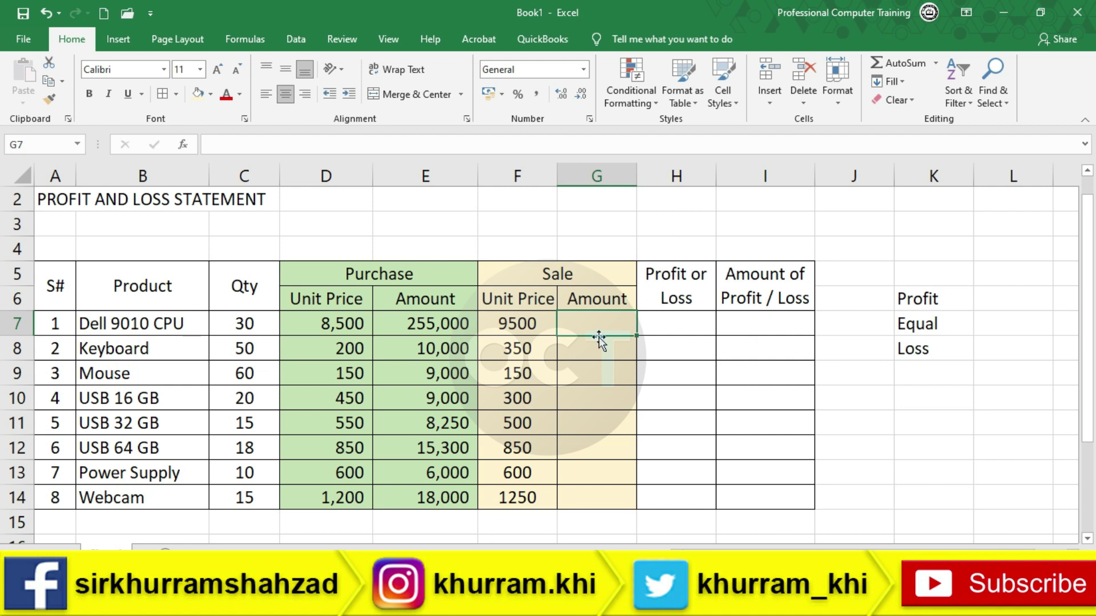
type("=")
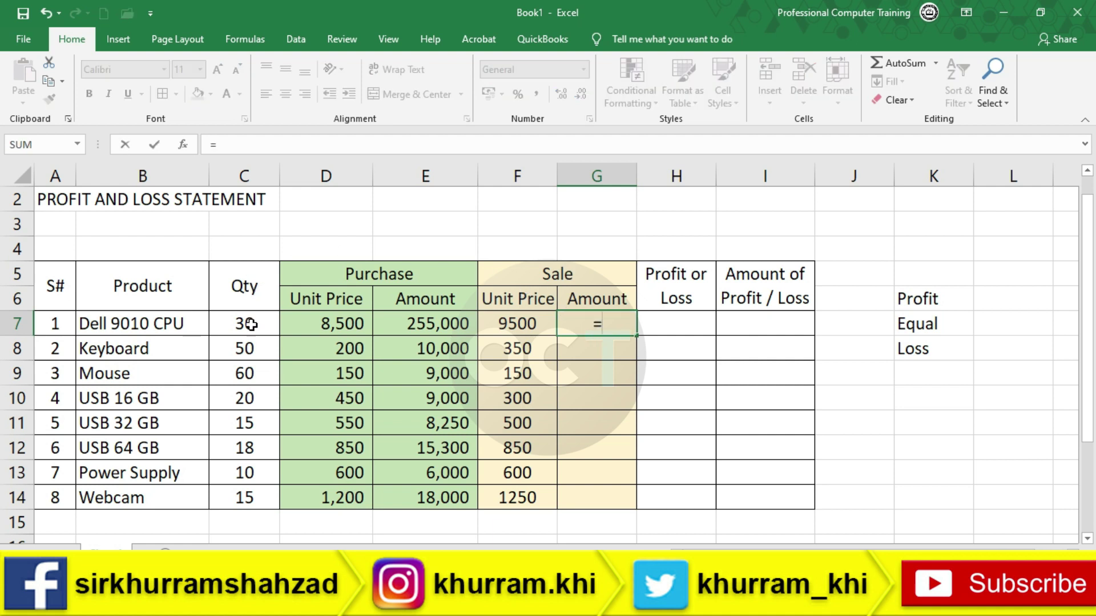
left_click(251, 324)
type("*")
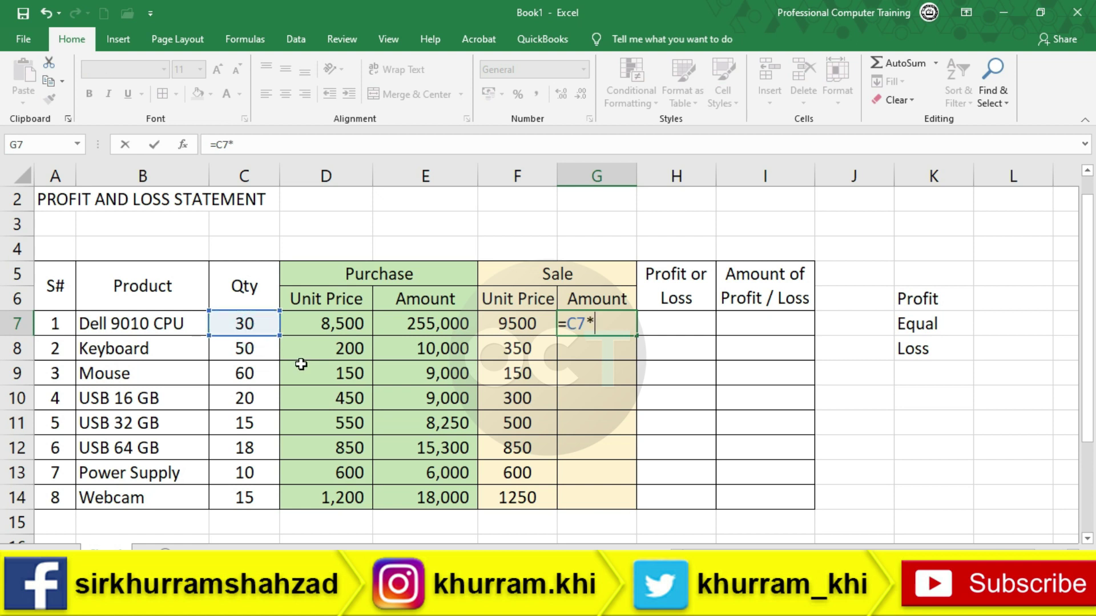
left_click(523, 325)
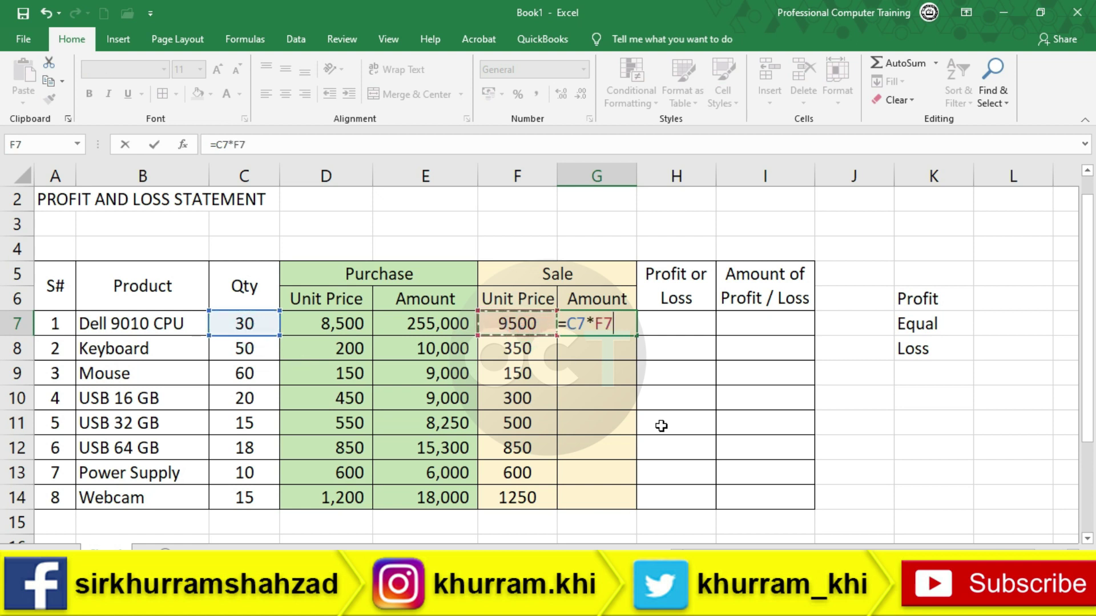
key("Return")
key("Up")
left_click_drag(636, 336, 638, 504)
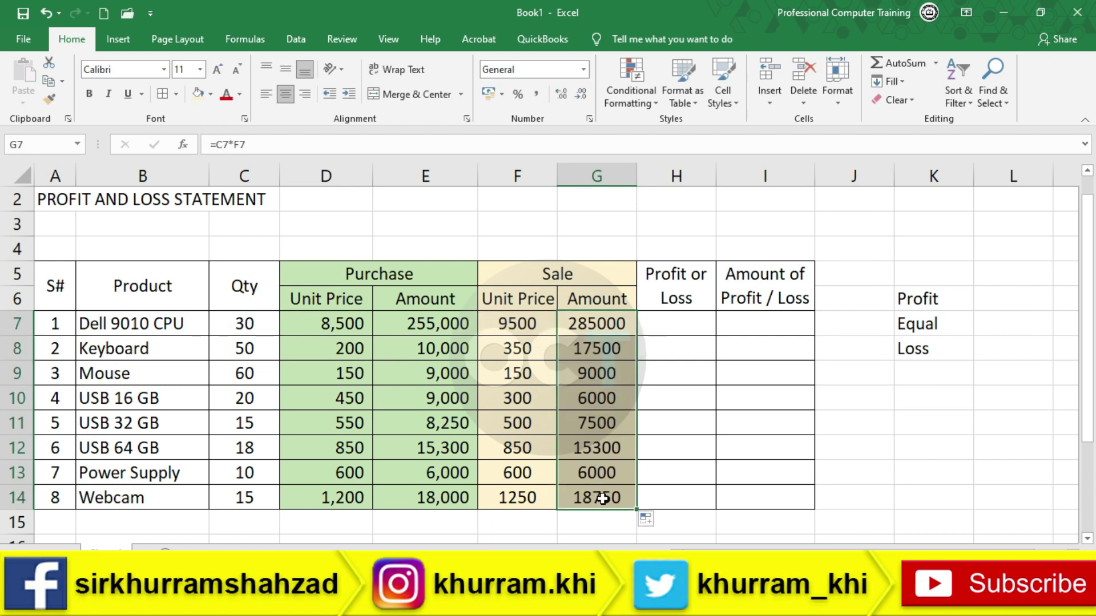
Step: Widen the sale Amount column and format F7:G14 with comma separators and no decimal places
left_click_drag(635, 174, 653, 177)
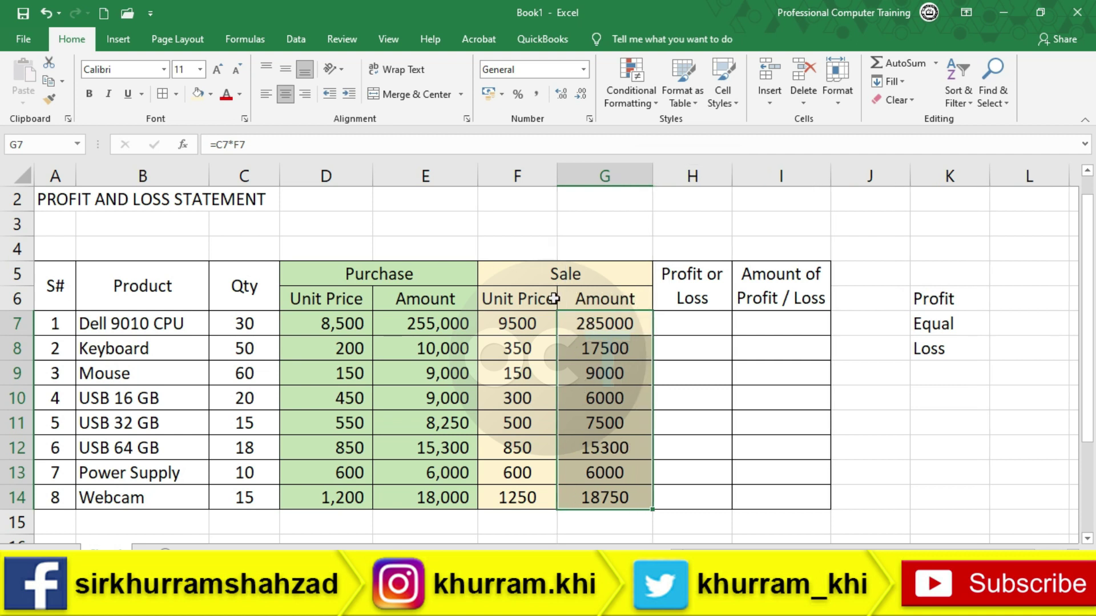
left_click(525, 316)
left_click_drag(525, 316, 596, 495)
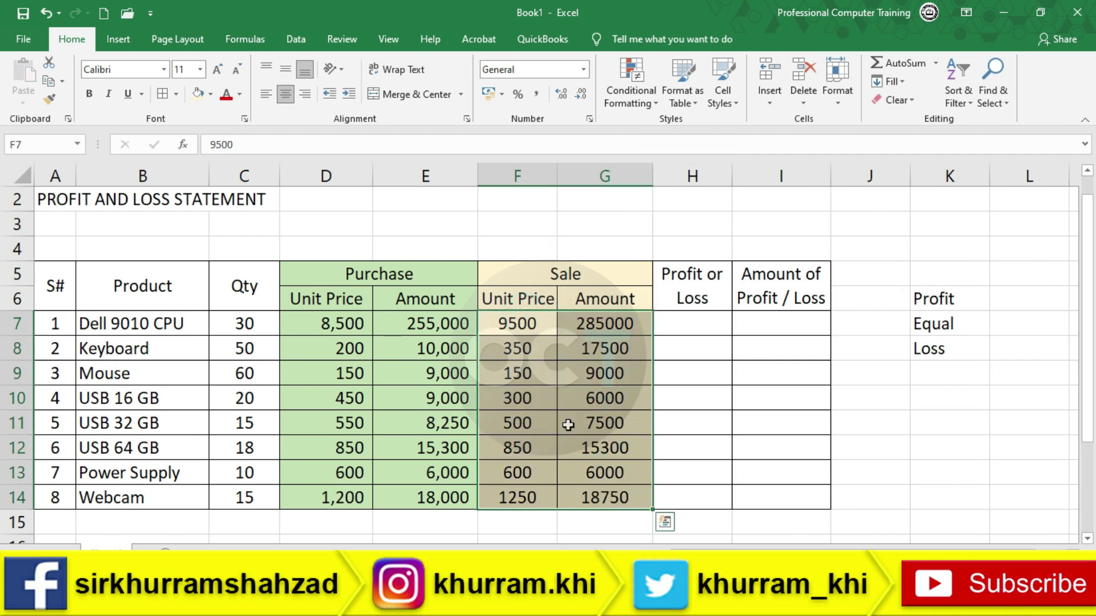
left_click(540, 96)
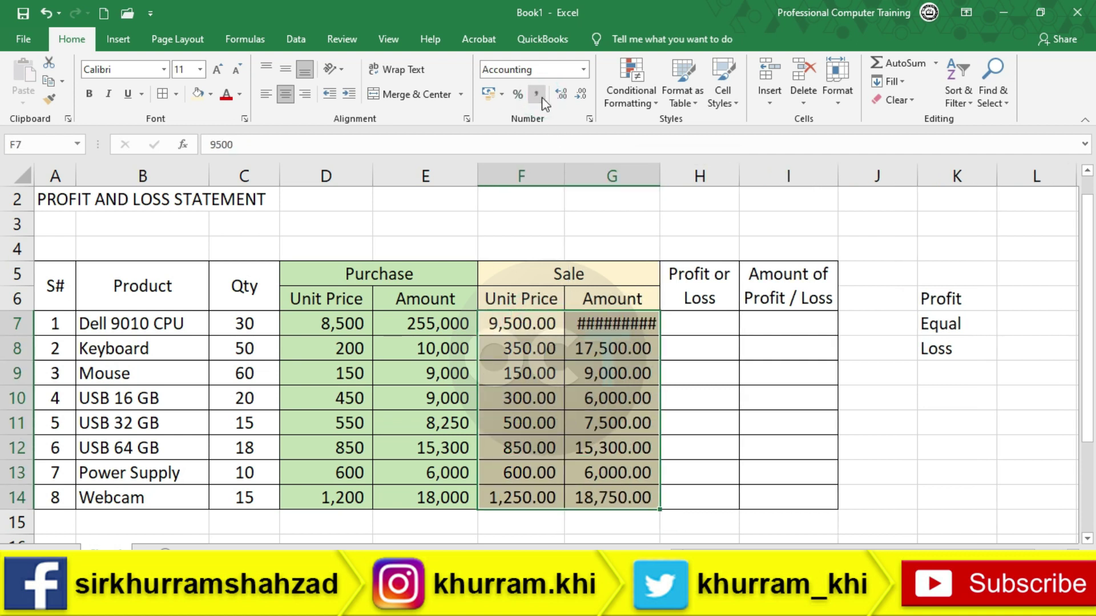
left_click(581, 93)
left_click(582, 93)
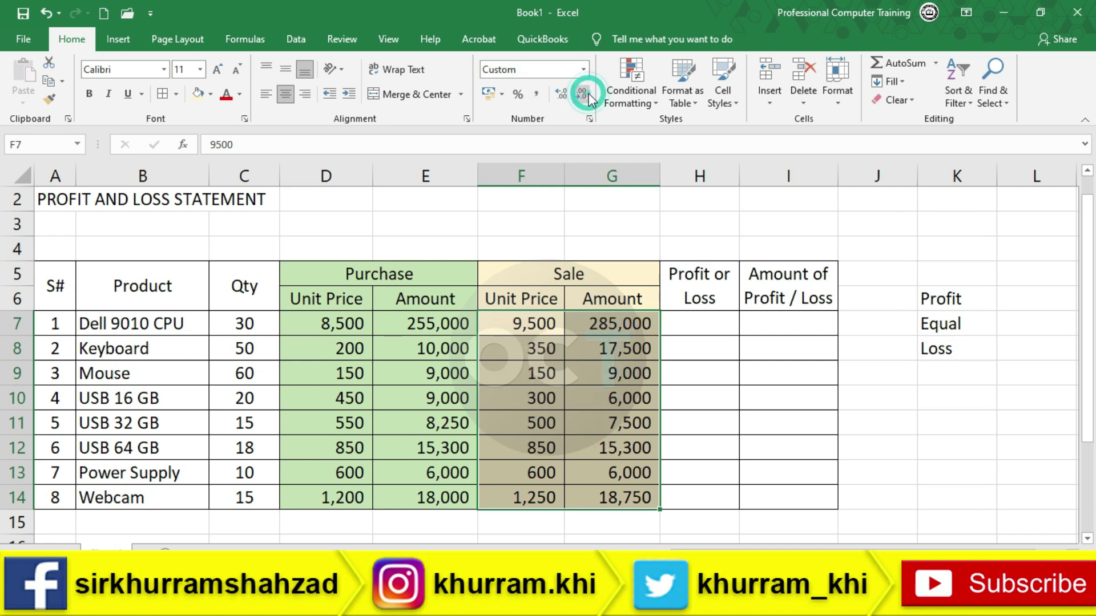
left_click(611, 329)
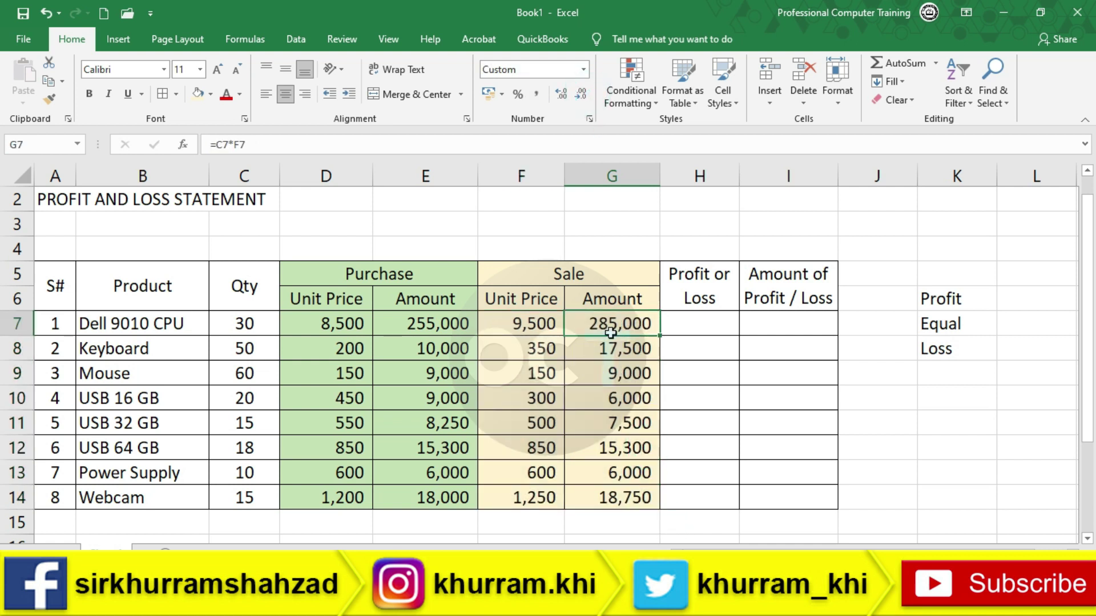
Step: Enter the note IF in cell L6, next to the Profit label
left_click(702, 324)
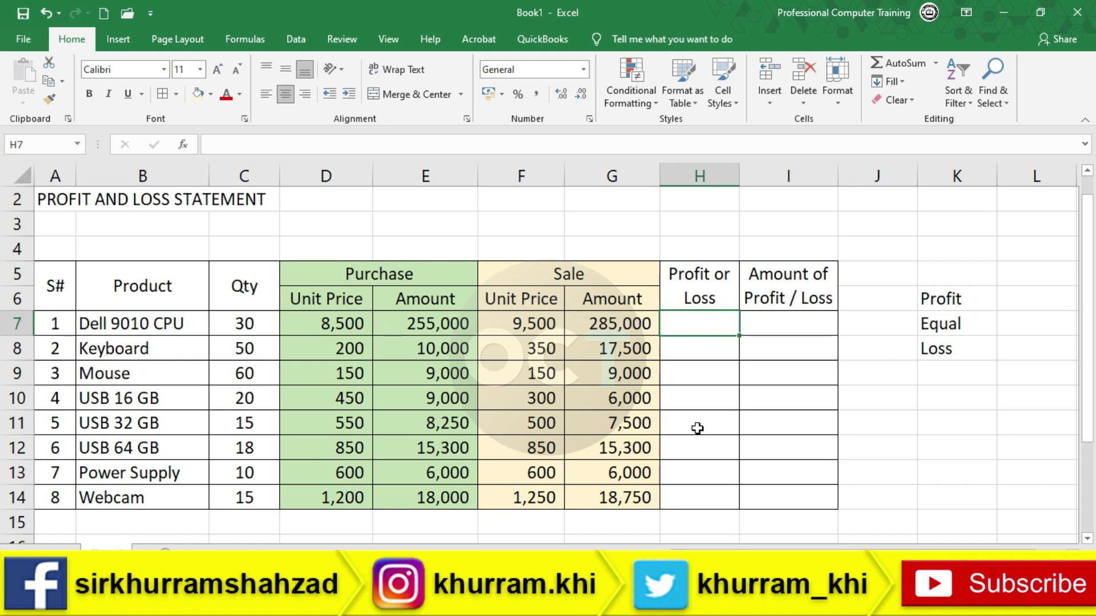
scroll(970, 300, "right", 1)
left_click(971, 299)
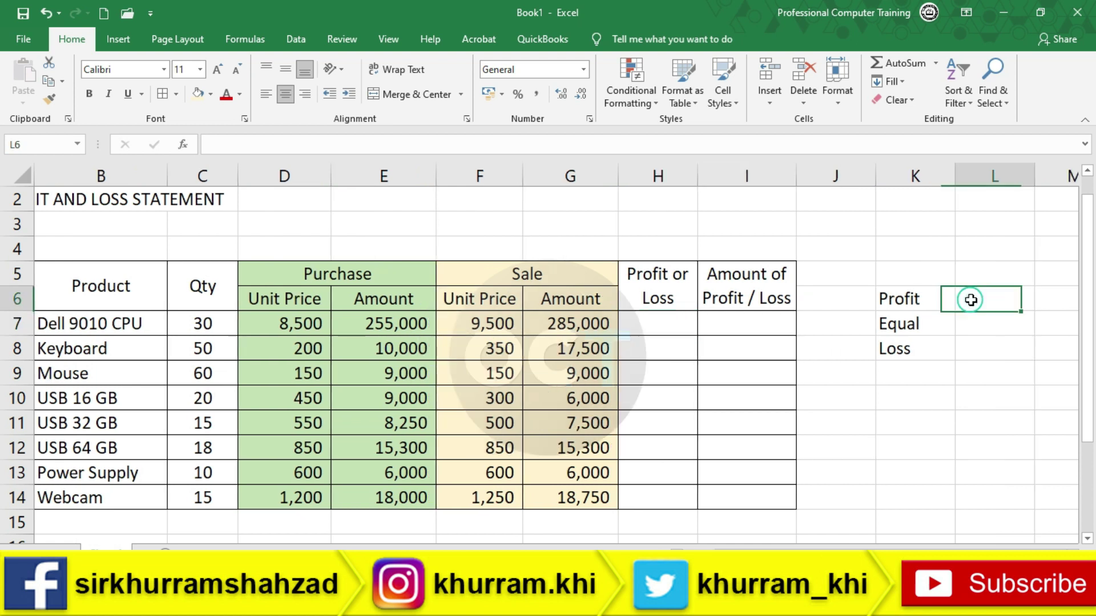
type("IF")
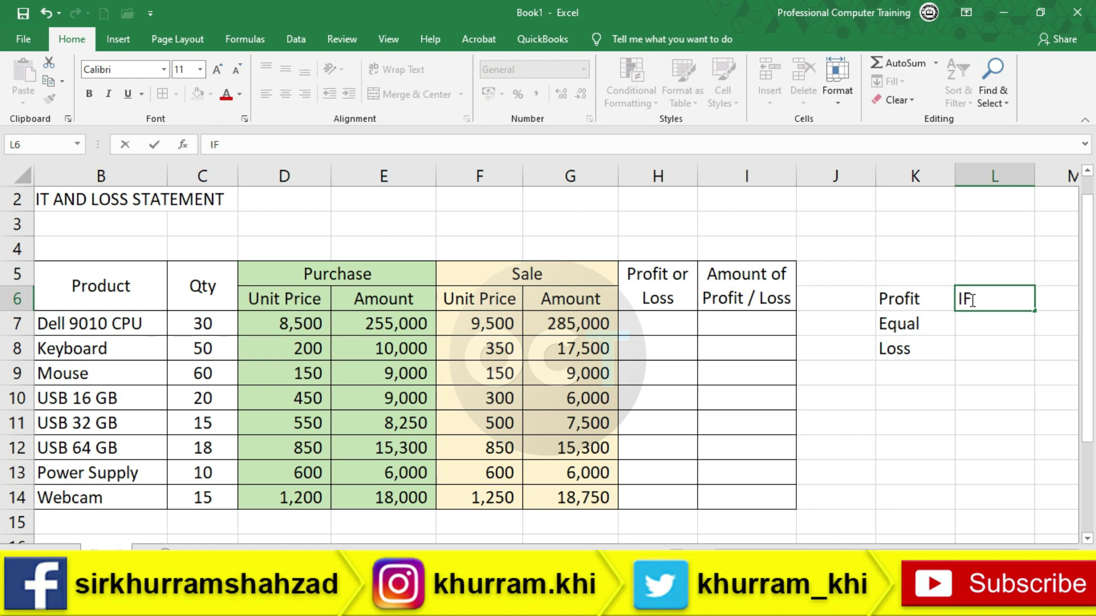
key("Return")
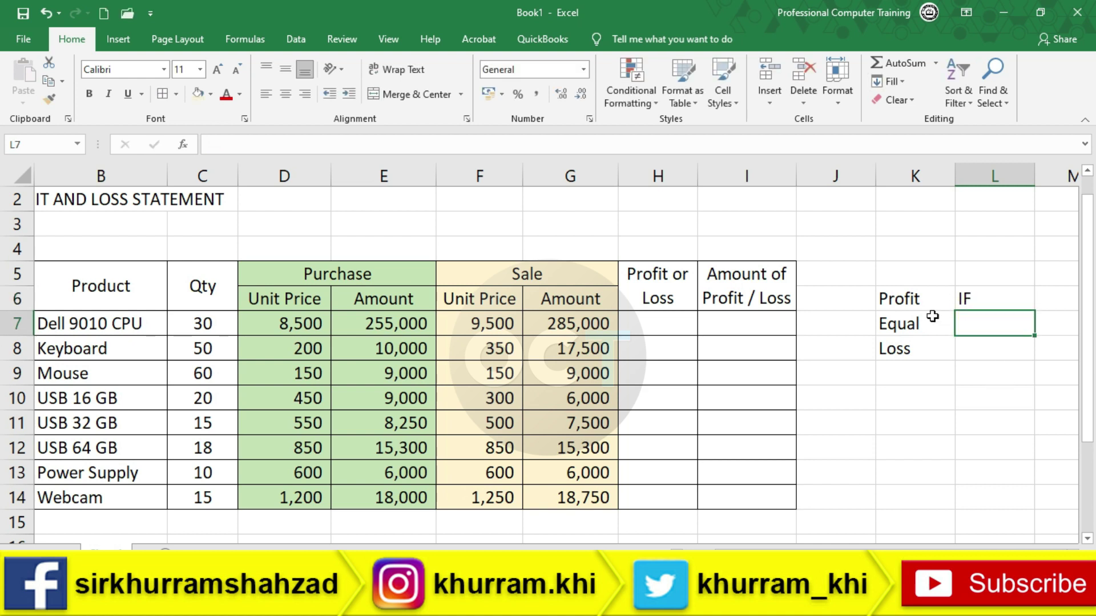
Step: Go over the outcome labels in column K and replace Equal in K7 with No P/L
left_click(917, 303)
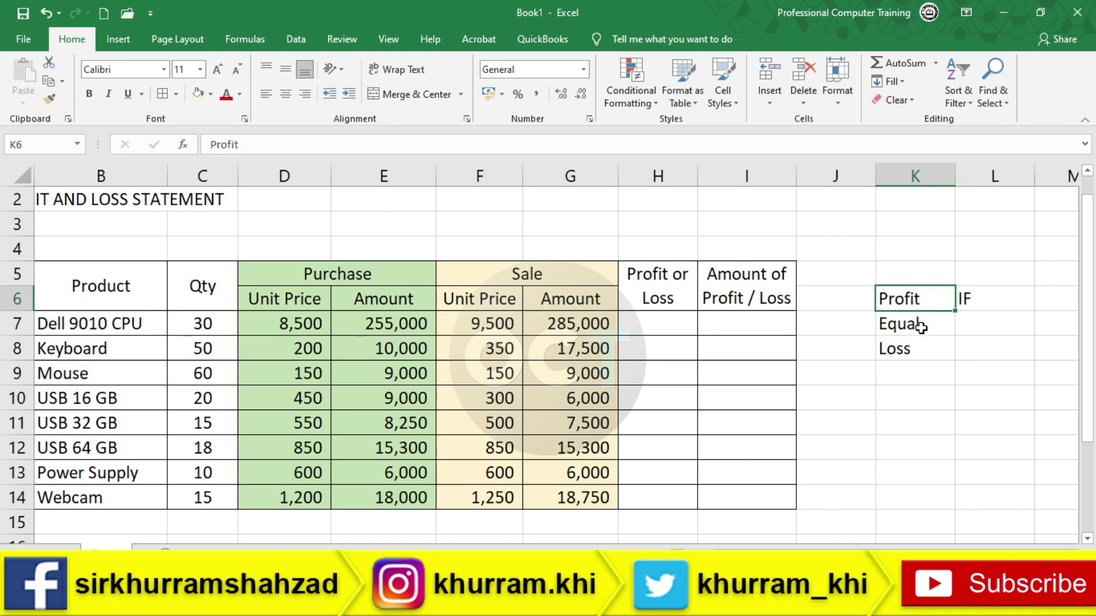
left_click(921, 323)
left_click(908, 354)
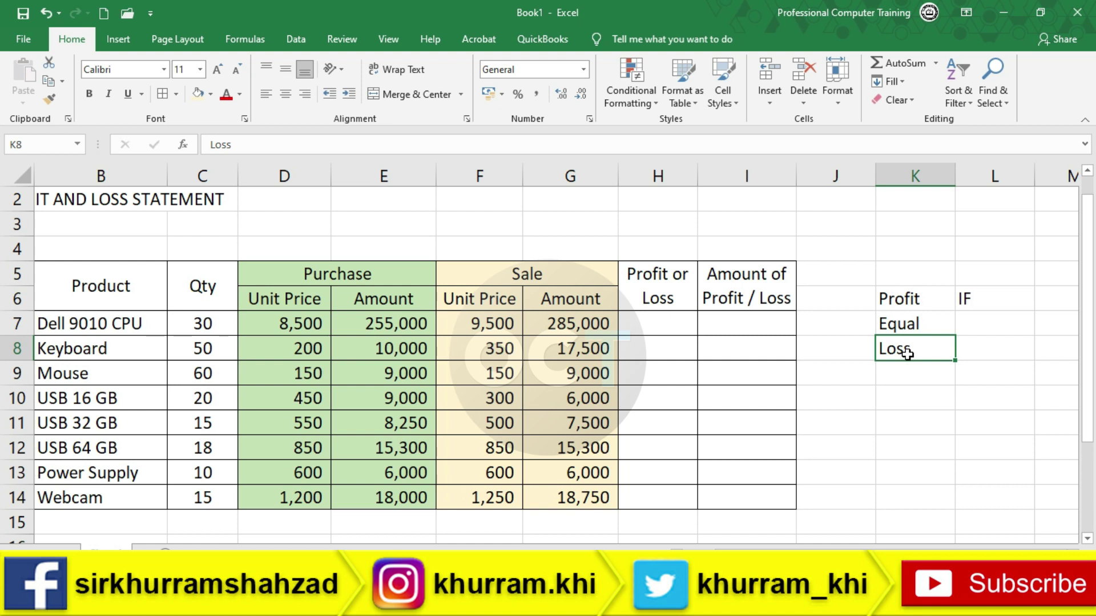
left_click(902, 324)
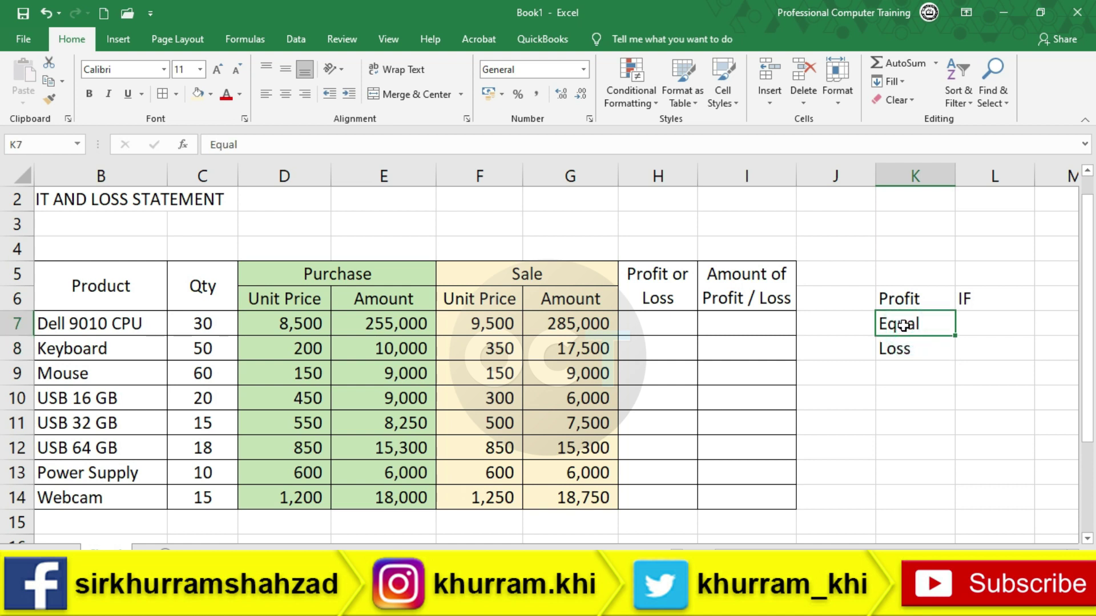
type("No P/L")
left_click(656, 324)
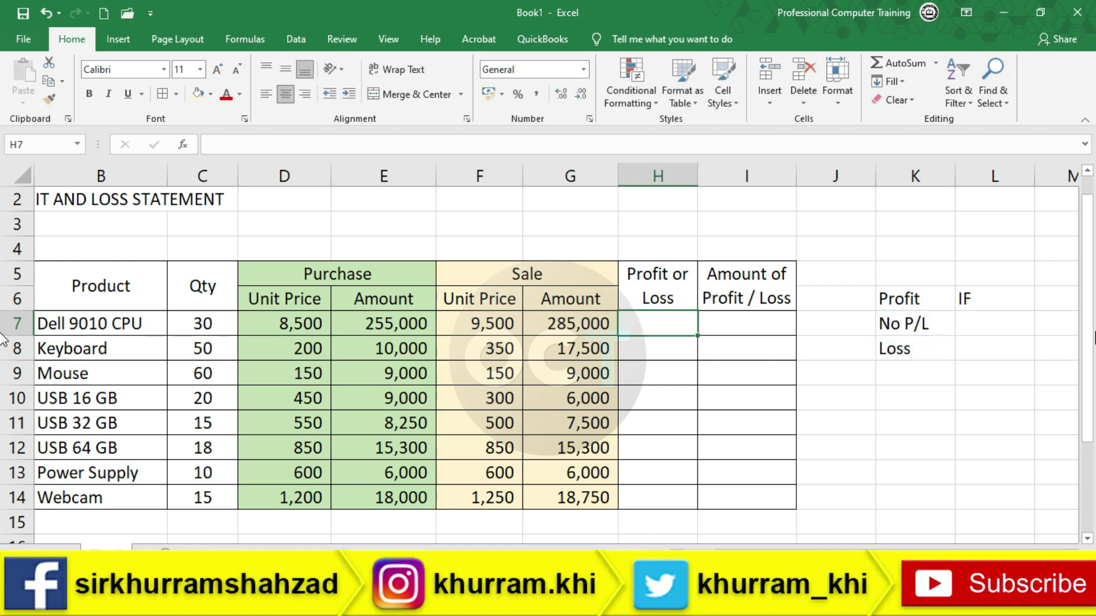
Step: Start an IF formula in H7 that tests G7>E7 and returns "PROFIT" when true
type("=IF(")
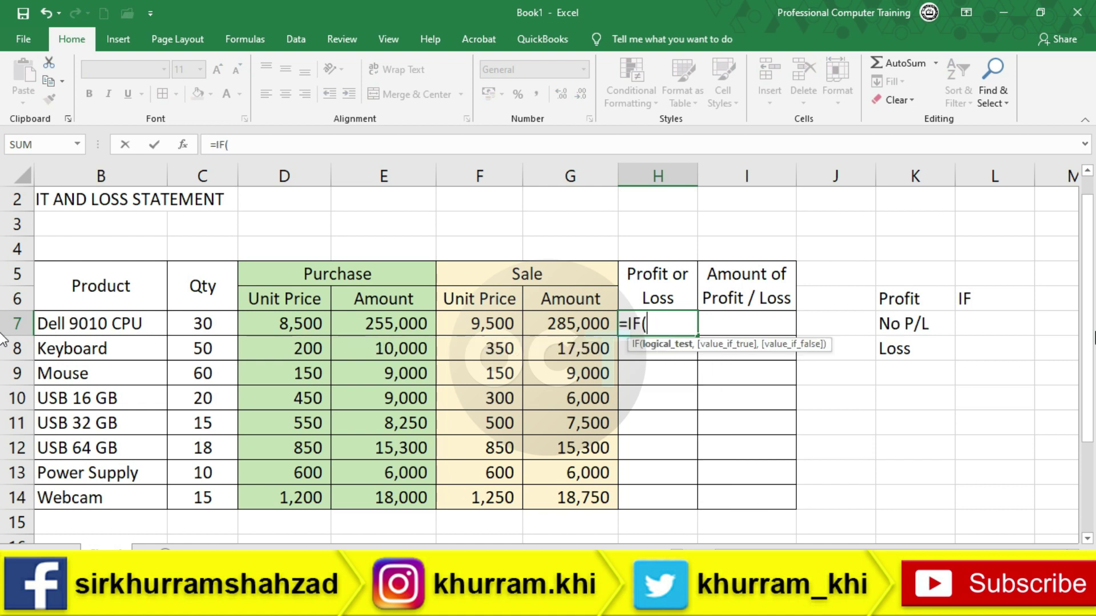
left_click(577, 323)
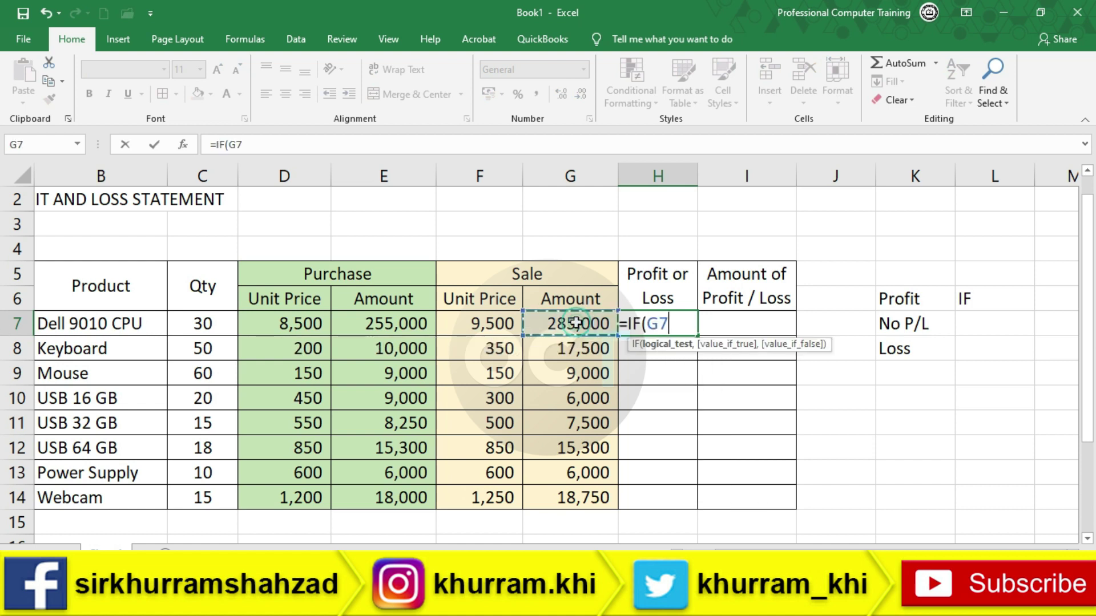
type(">")
left_click(341, 321)
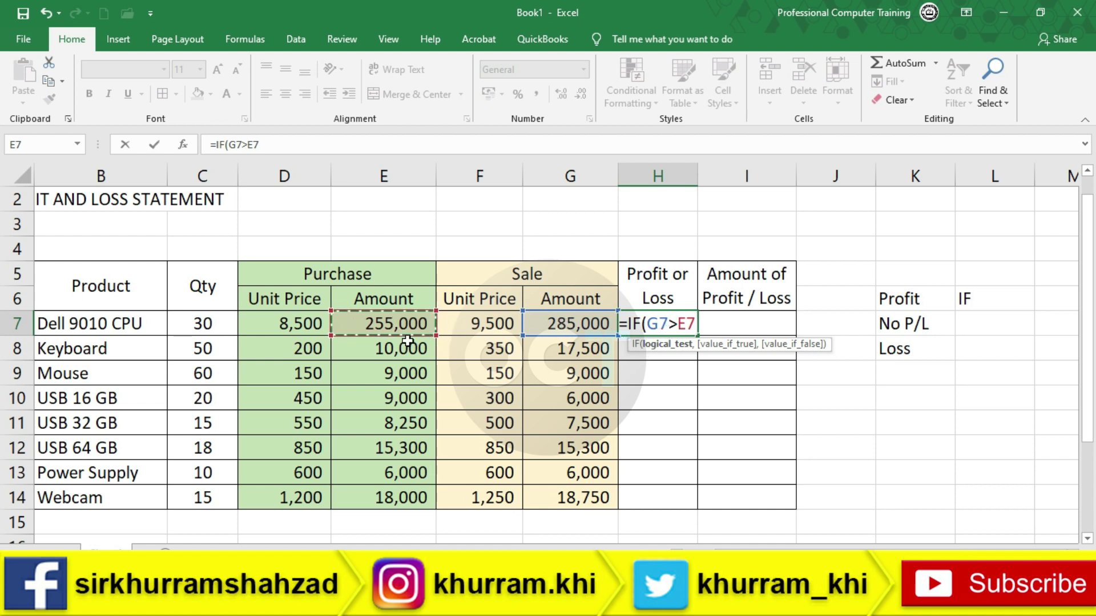
type(",")
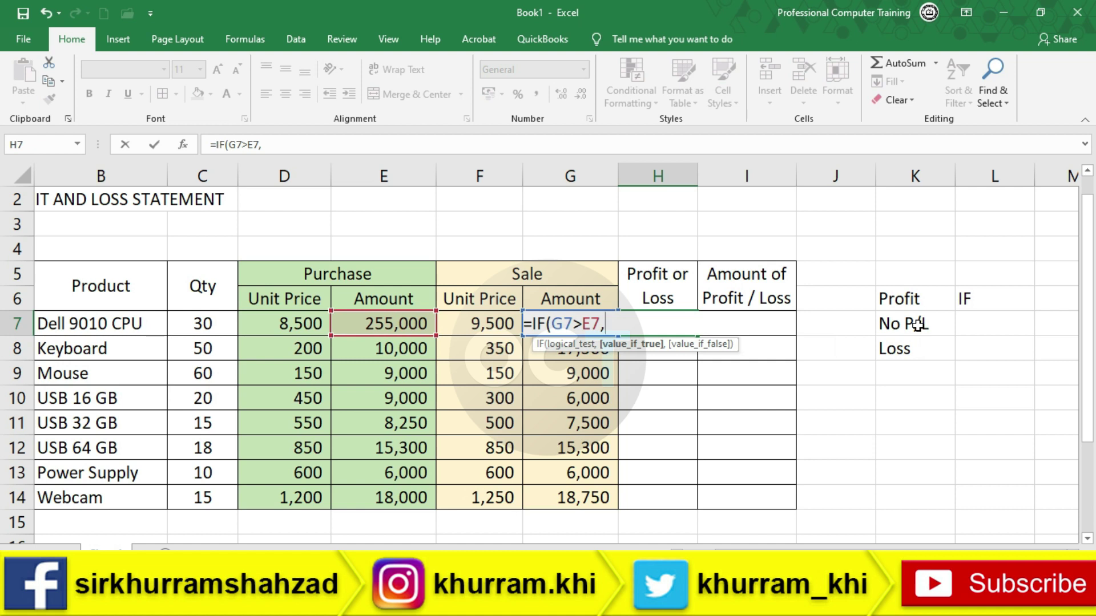
type("\"\"PROFIT")
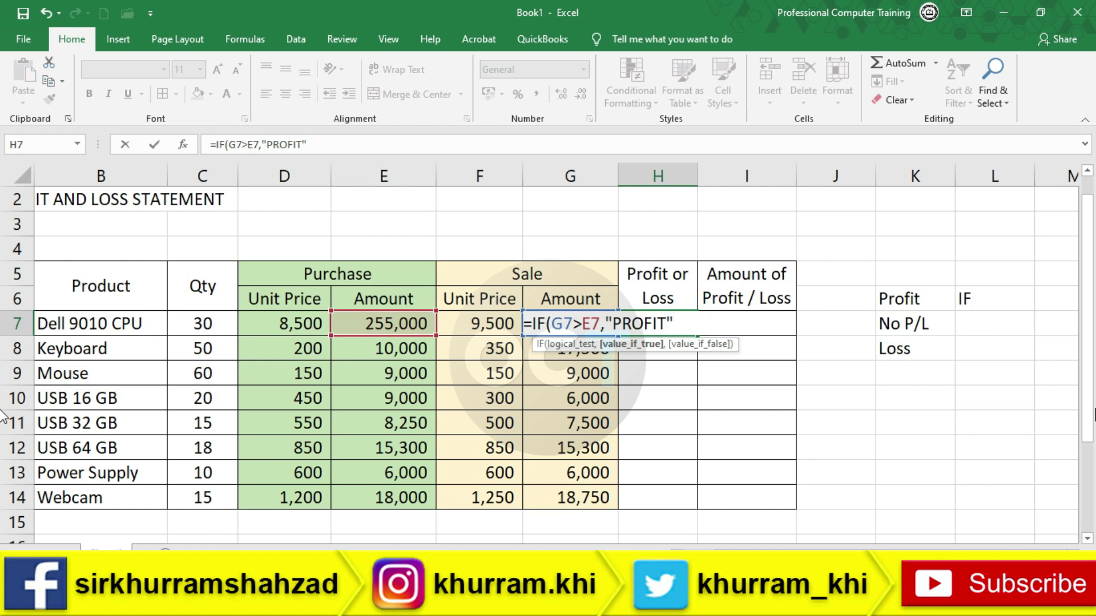
type(",")
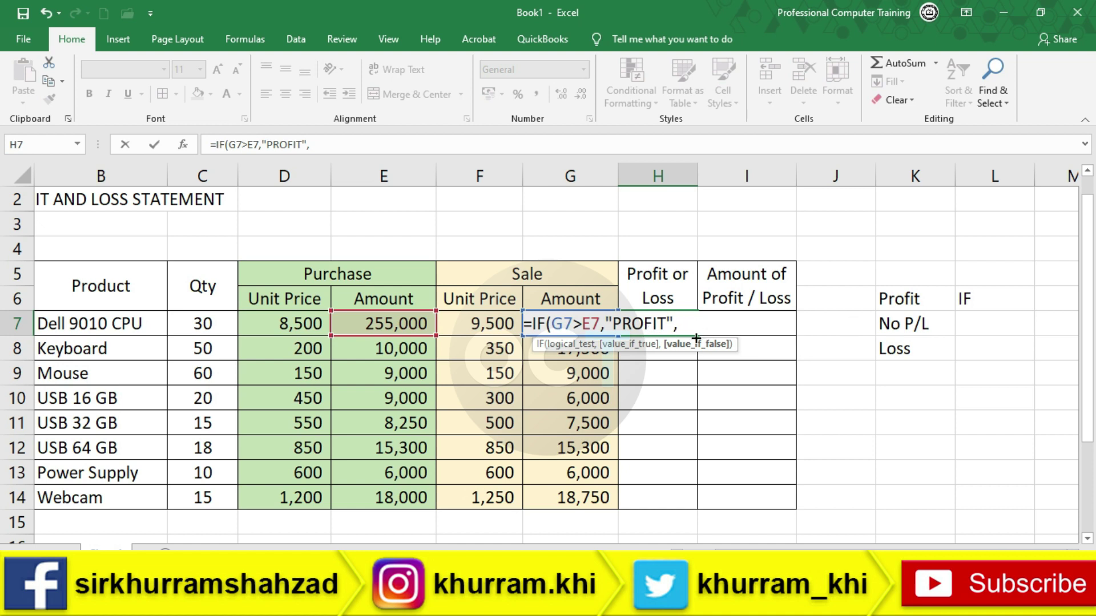
Step: Nest a second IF in the H7 formula that tests G7<E7 and returns "LOSS" when true
type("IF(")
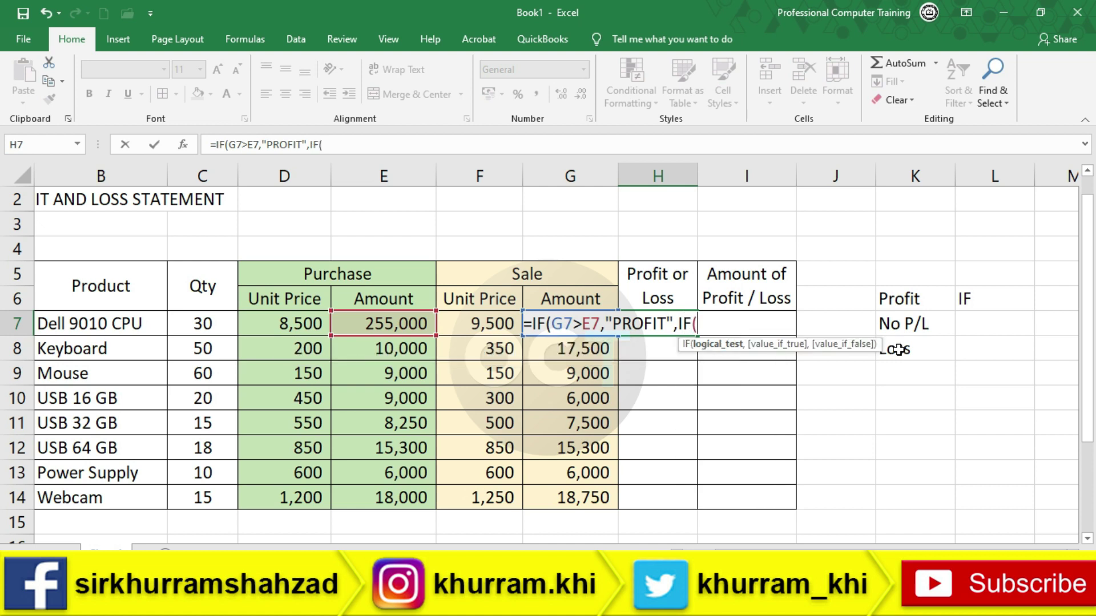
type("G7<")
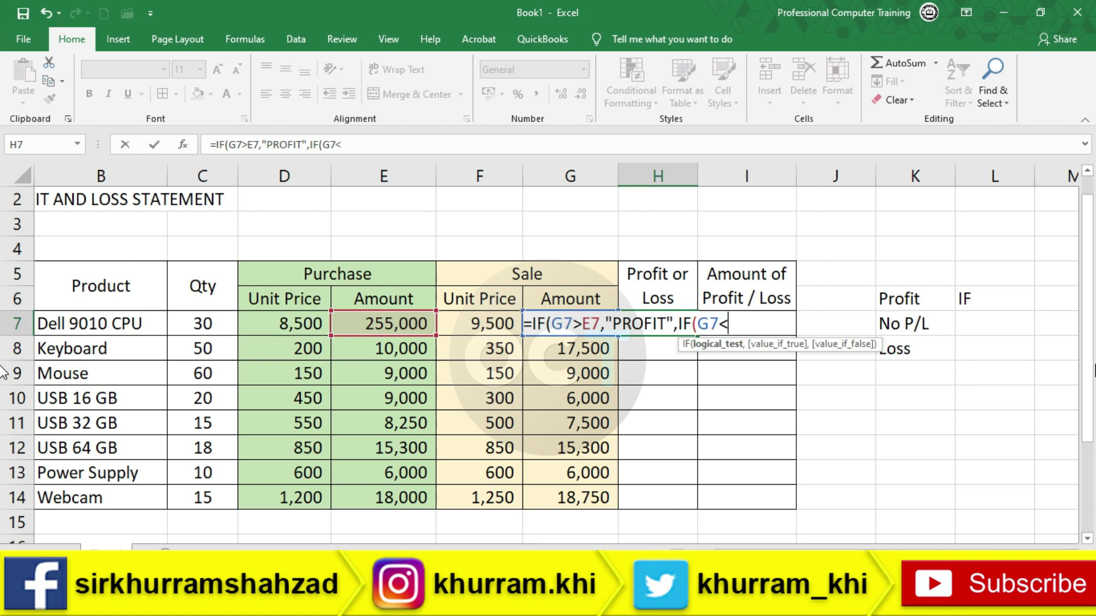
left_click(387, 326)
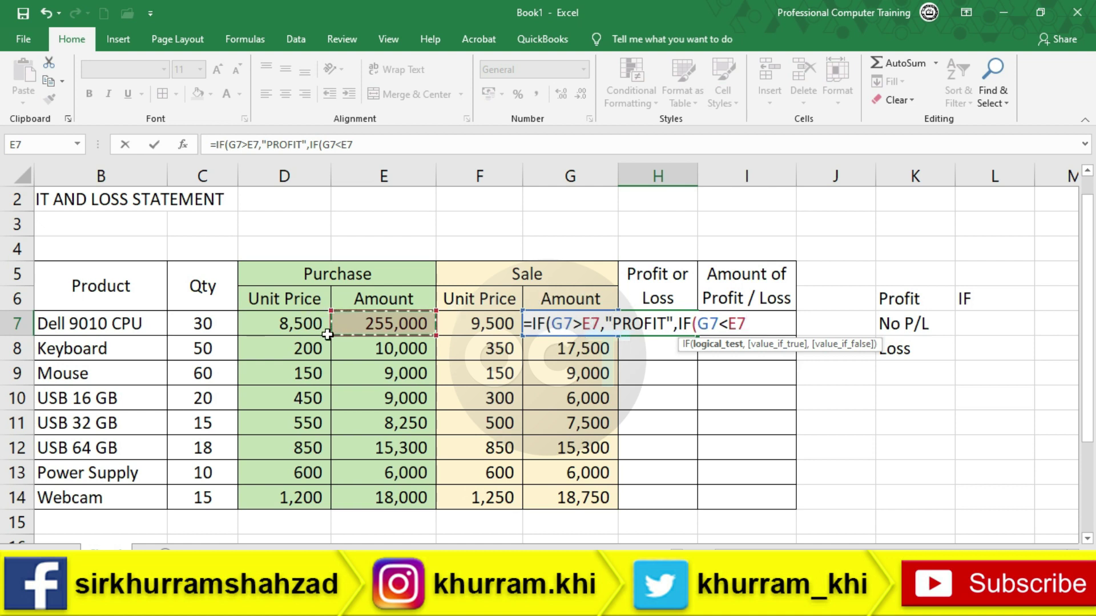
type(",\"LOSS\"")
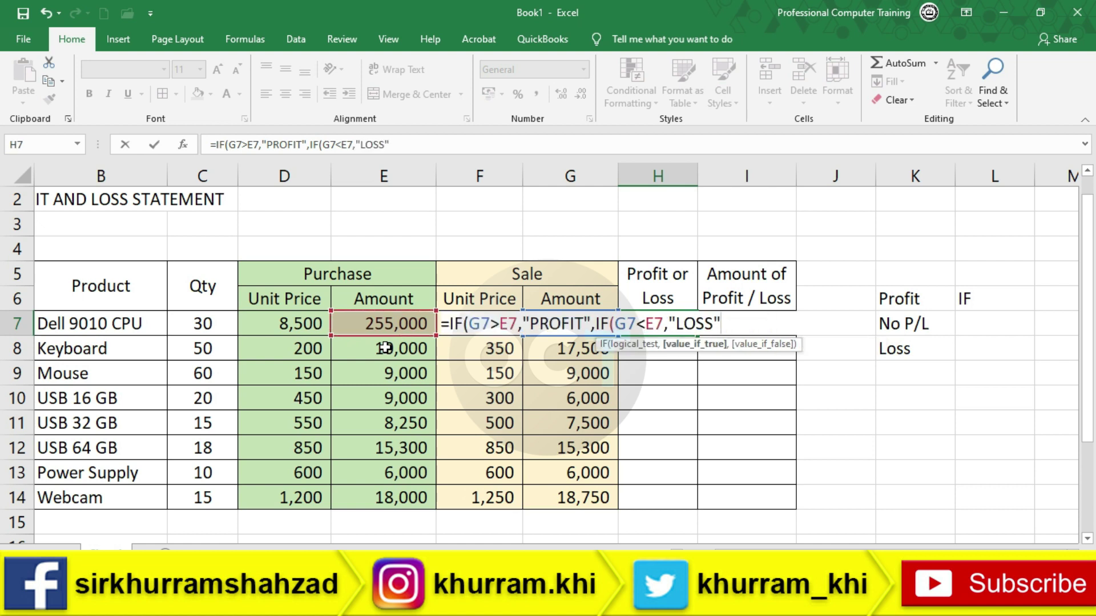
type(",")
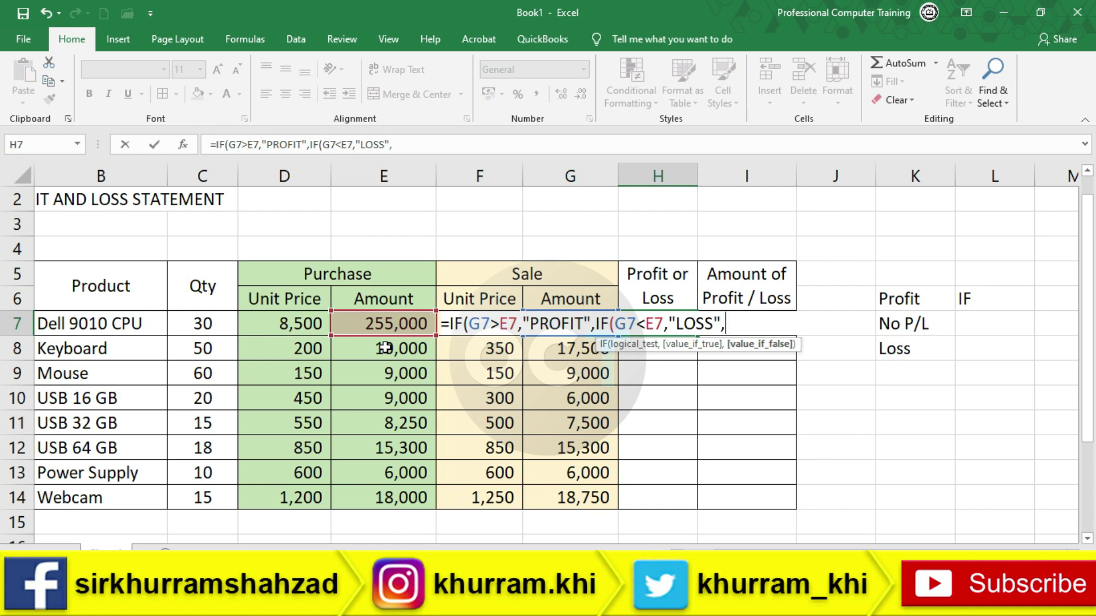
Step: Nest a third IF testing G7=E7 that returns "No P/L", close all three parentheses and enter the H7 formula
type("IF")
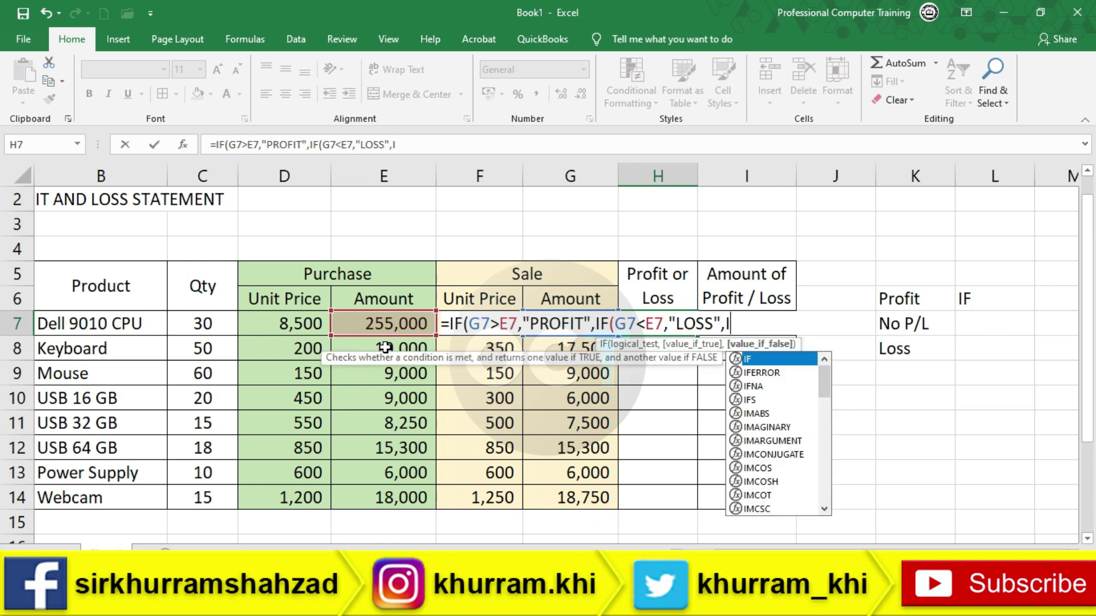
type("(")
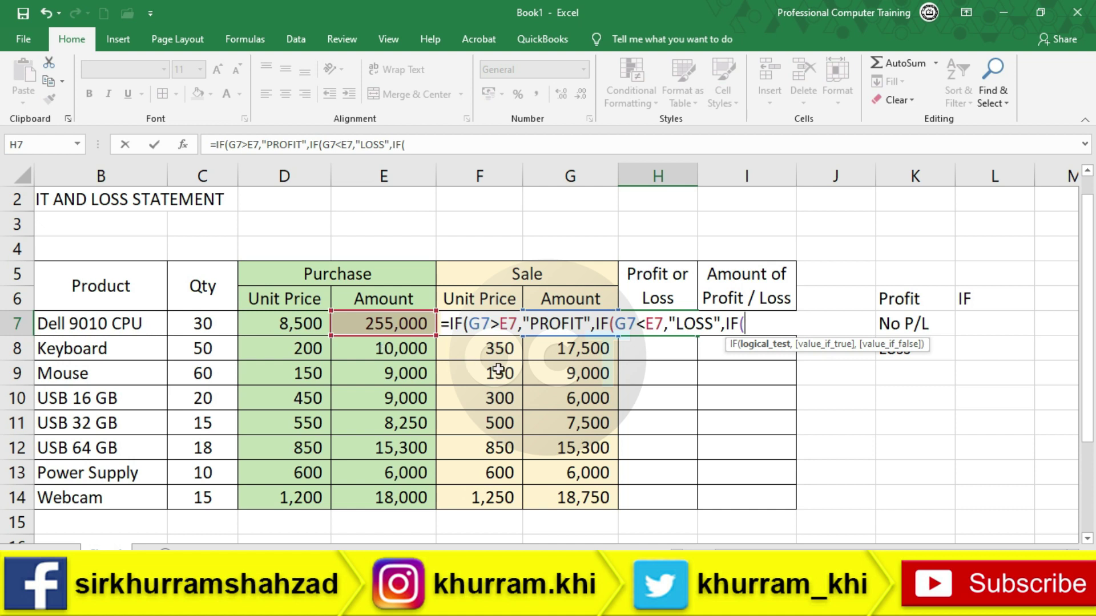
type("G7=")
left_click(371, 326)
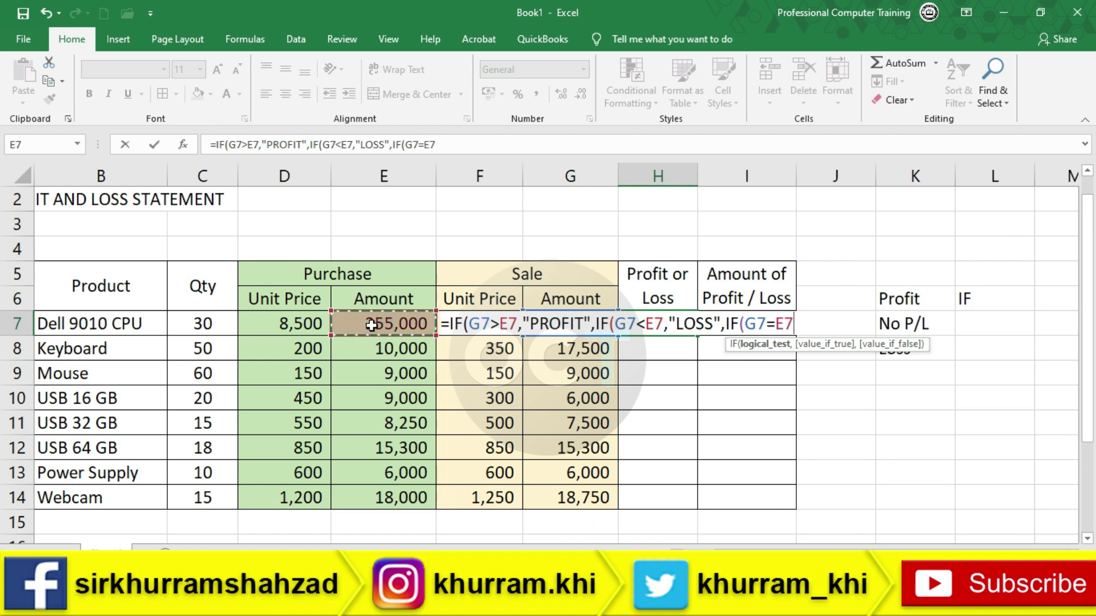
type(",")
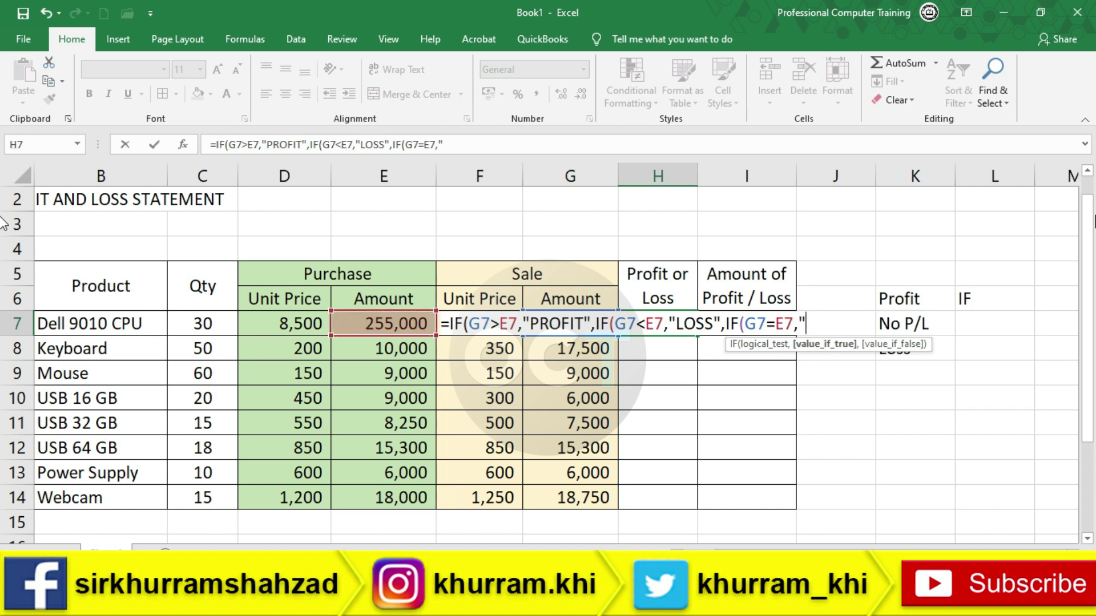
key("BackSpace")
key("BackSpace")
type("No p/")
key("BackSpace")
key("BackSpace")
type("P/L\"")
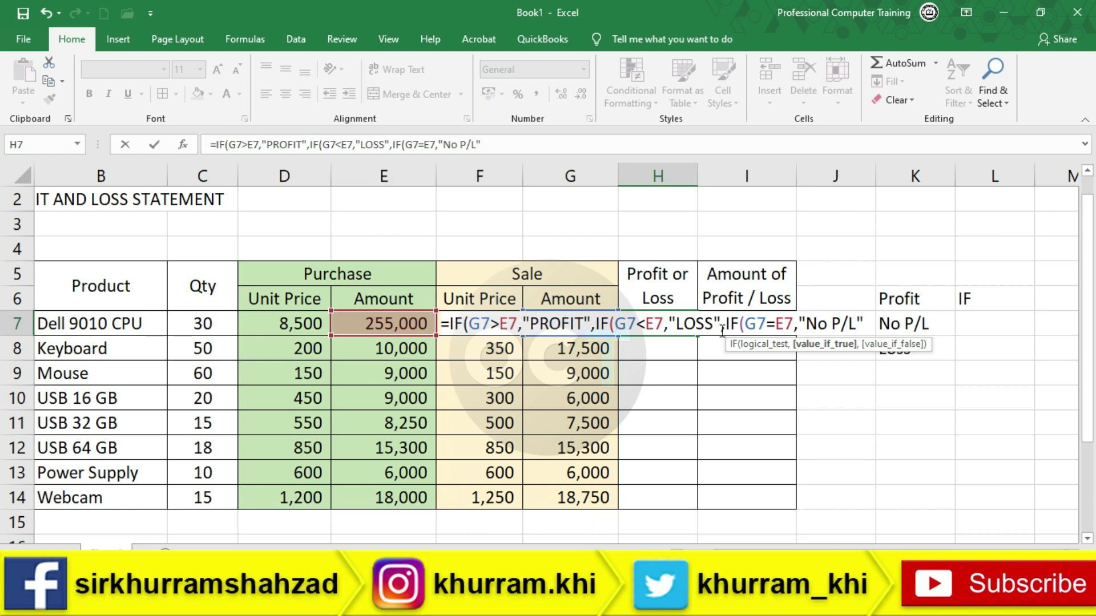
type(")))")
key("Return")
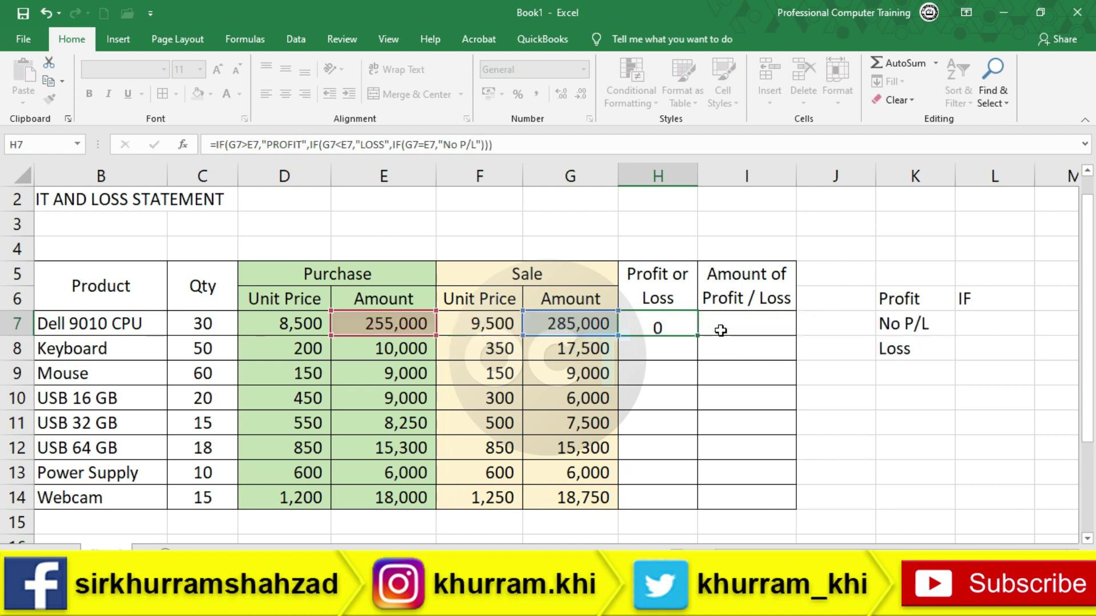
Step: Fill the H7 profit-or-loss formula down to H14 and check the outcomes in H8:H12
left_click(649, 320)
left_click(575, 320)
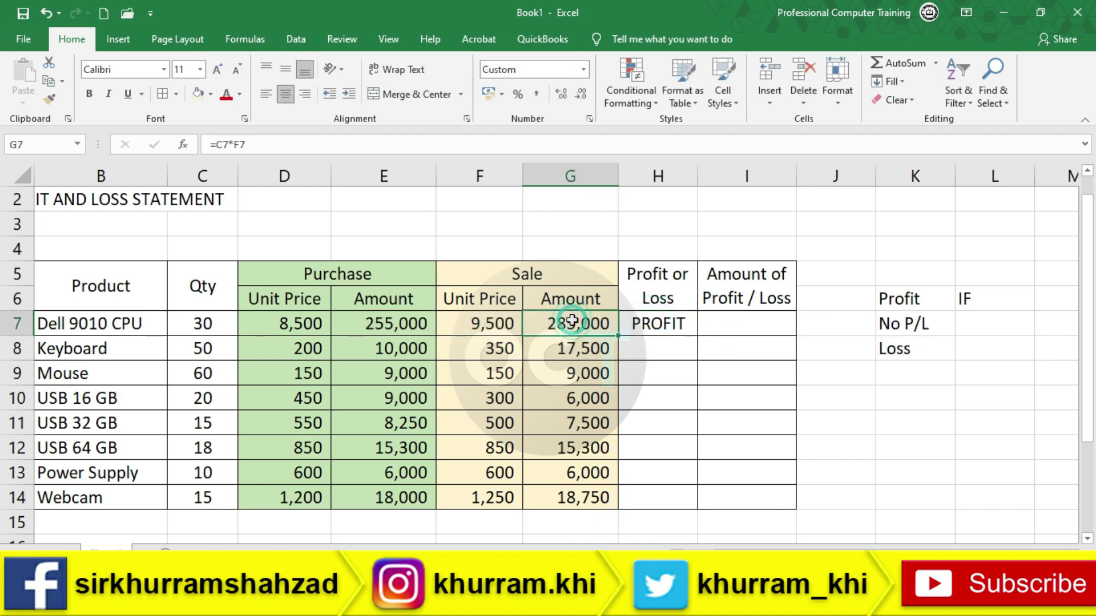
left_click(656, 323)
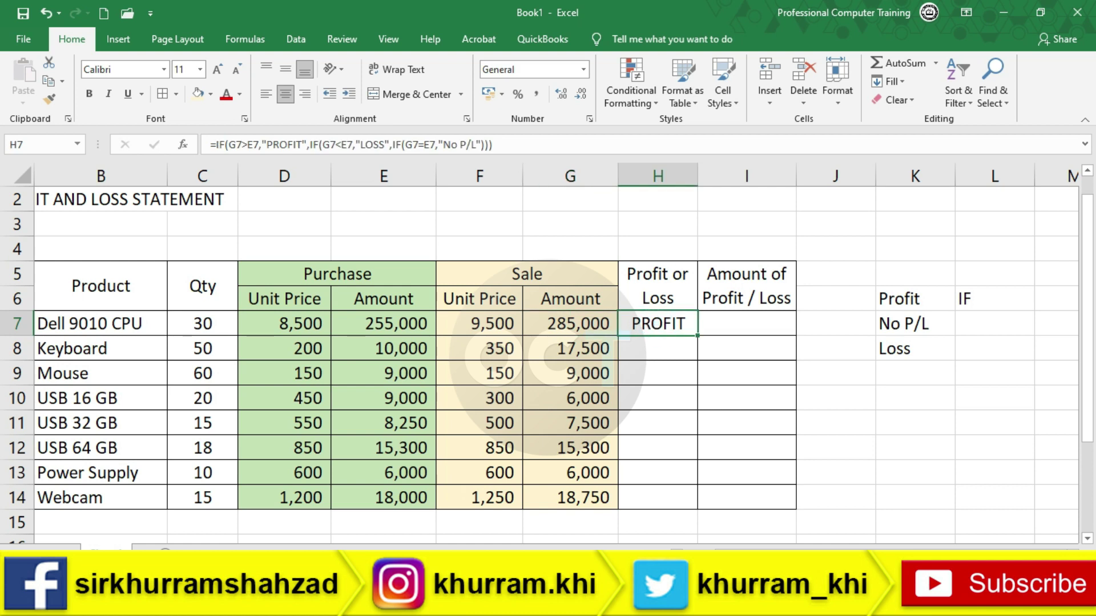
left_click_drag(698, 337, 702, 507)
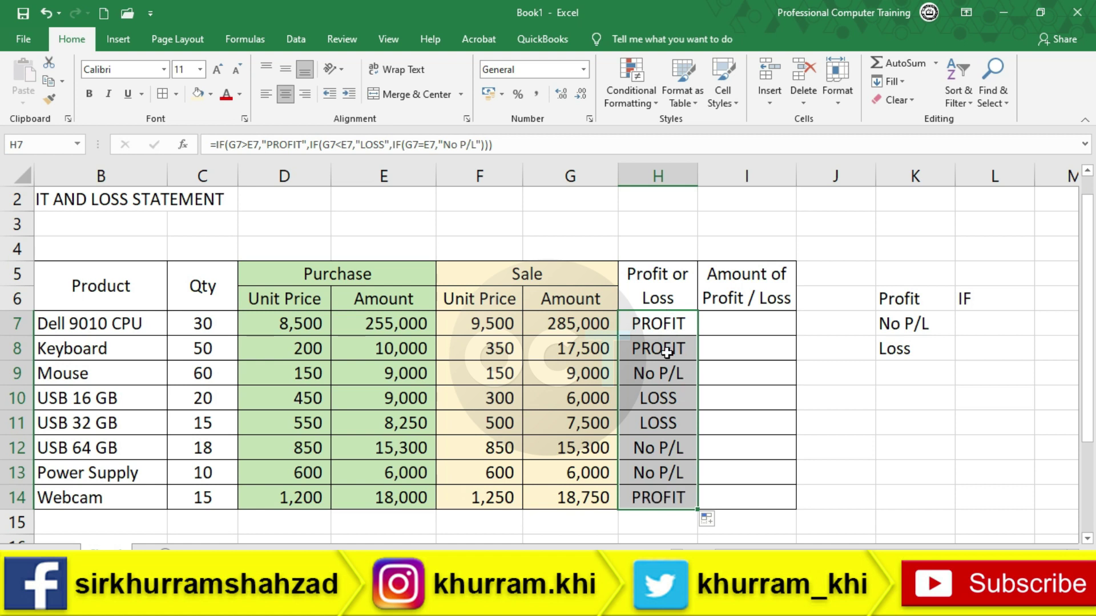
left_click(635, 350)
left_click(671, 374)
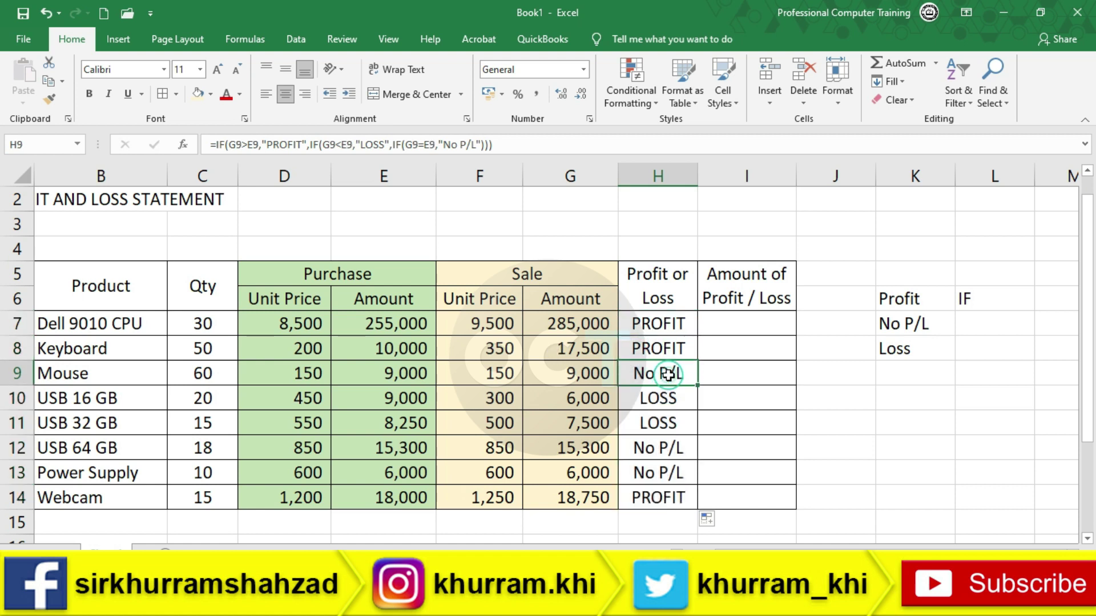
left_click(682, 399)
left_click(680, 422)
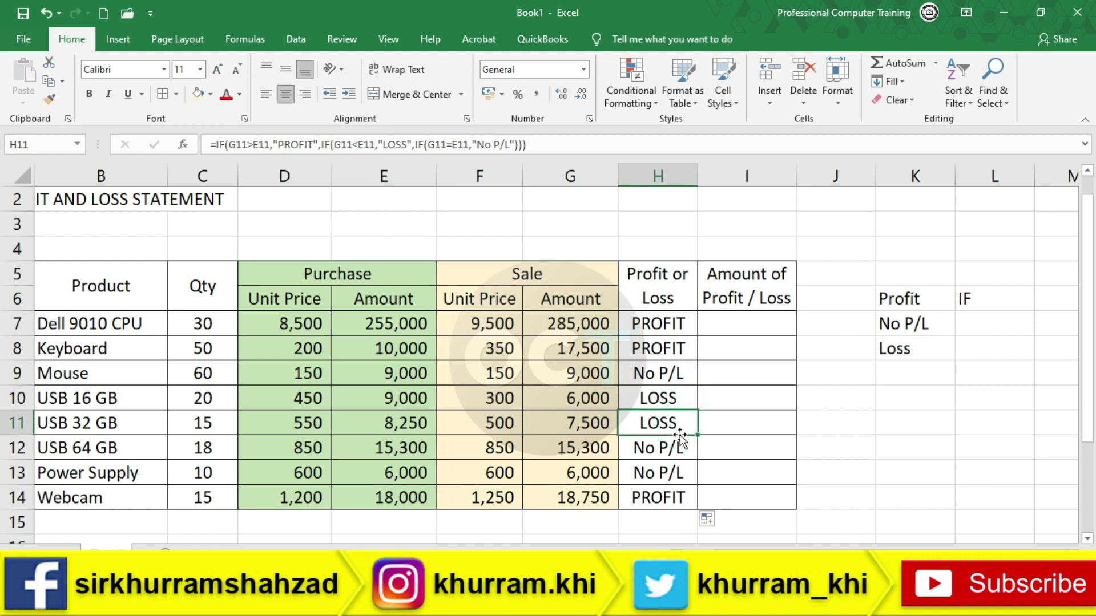
left_click(681, 448)
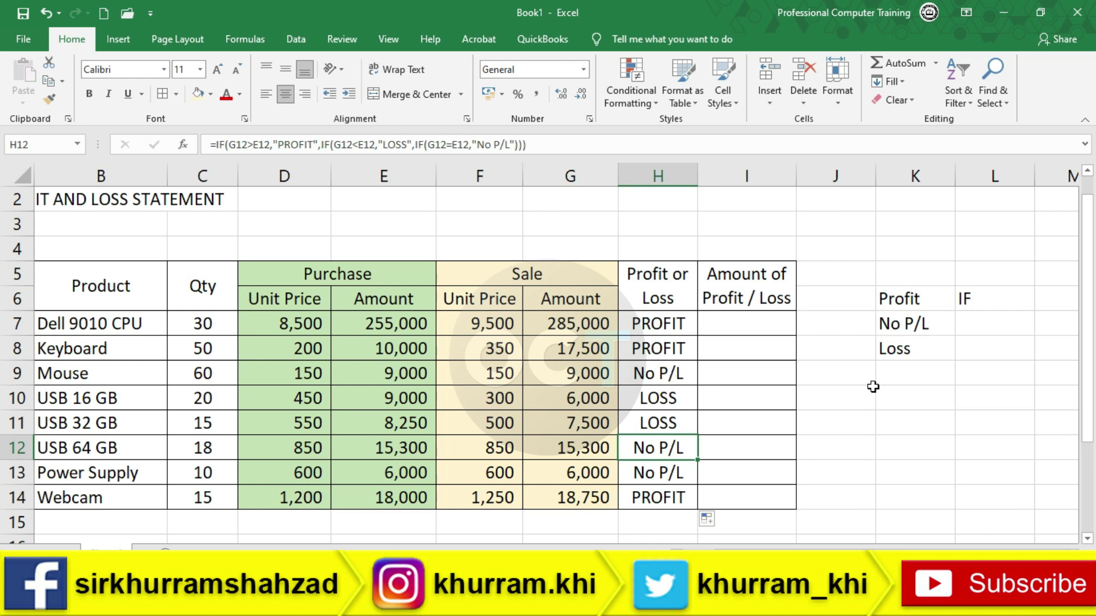
Step: Calculate the Amount of Profit / Loss in I7 with =G7-E7
left_click(721, 324)
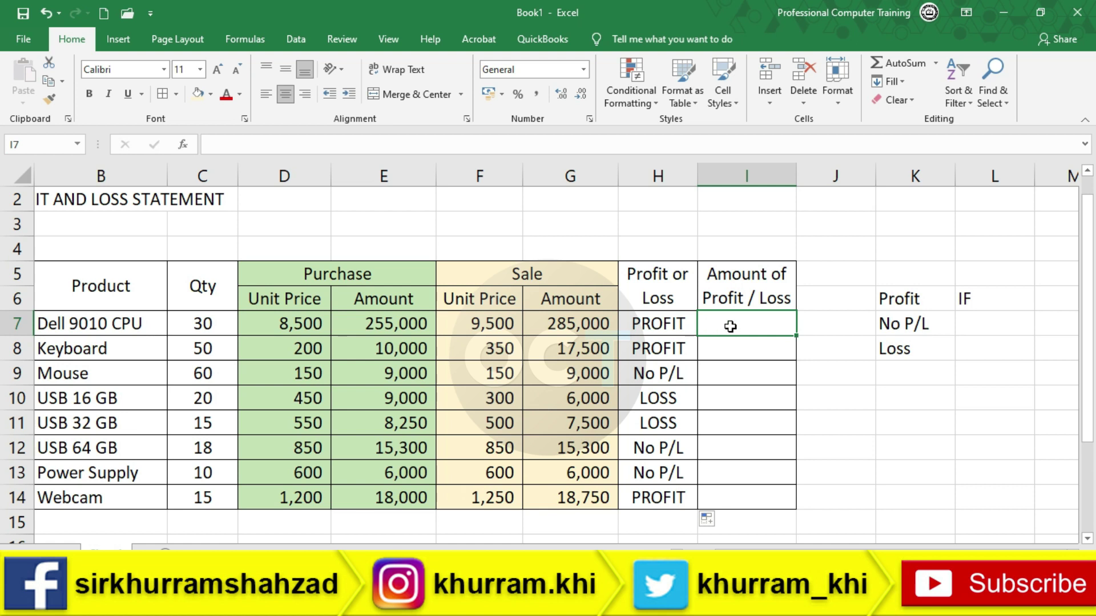
type("=")
left_click(549, 320)
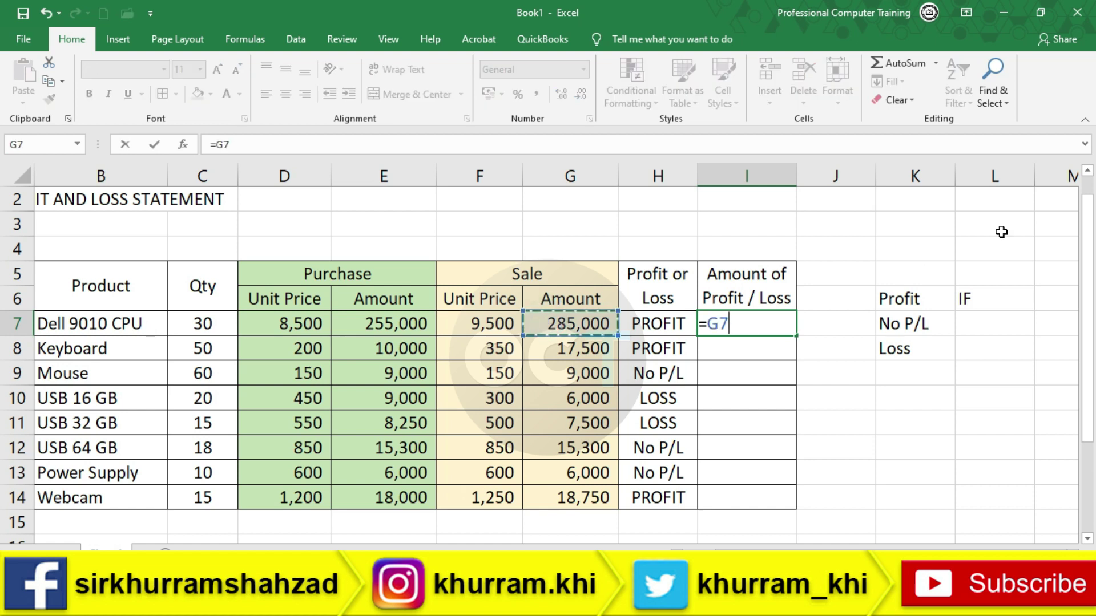
type("-")
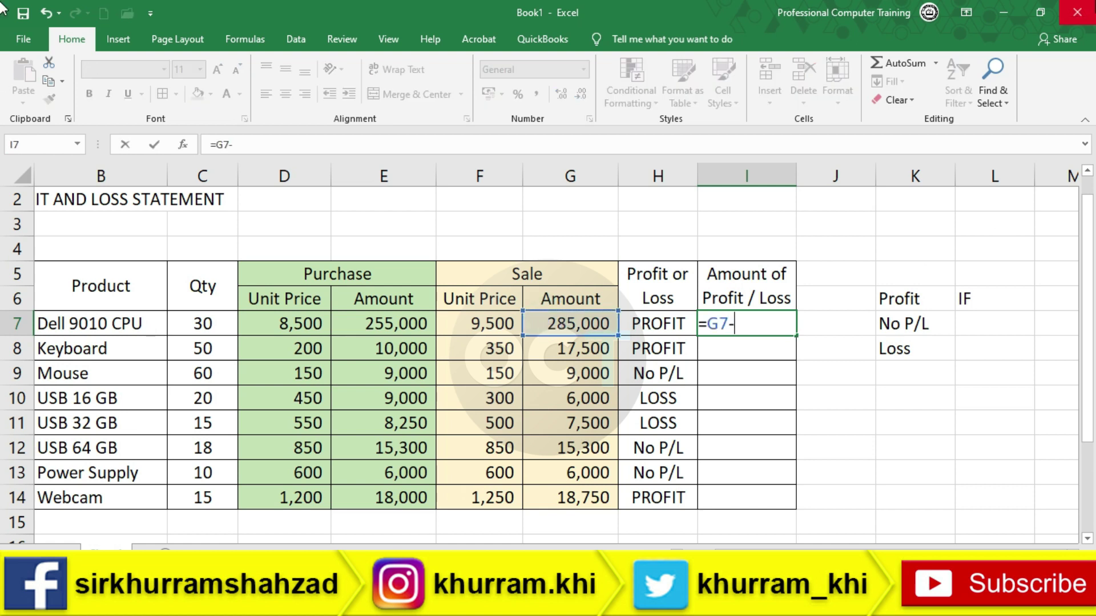
left_click(384, 320)
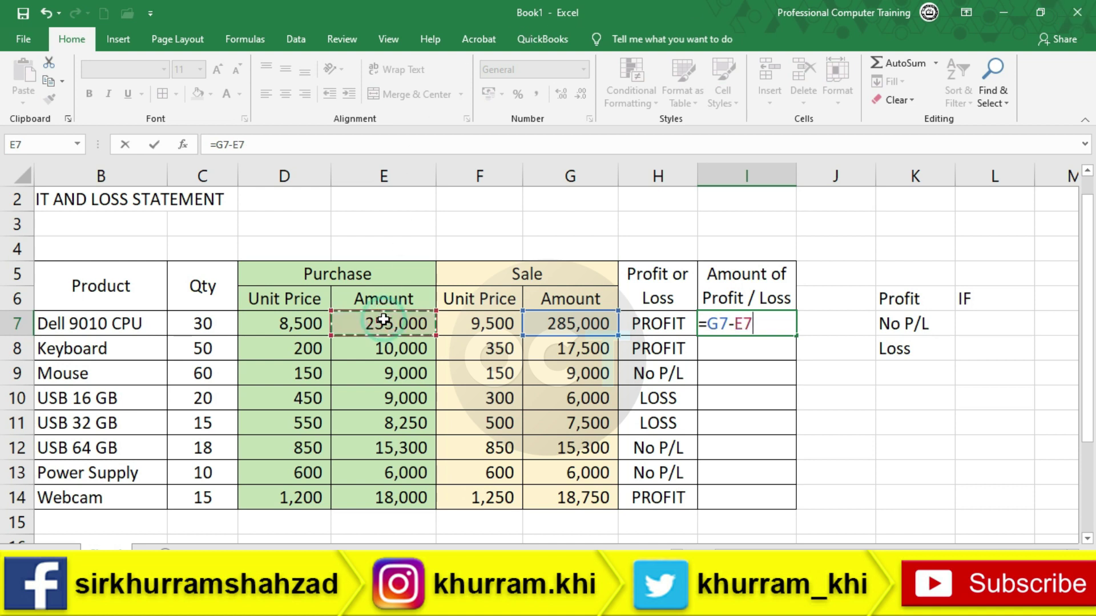
key("Return")
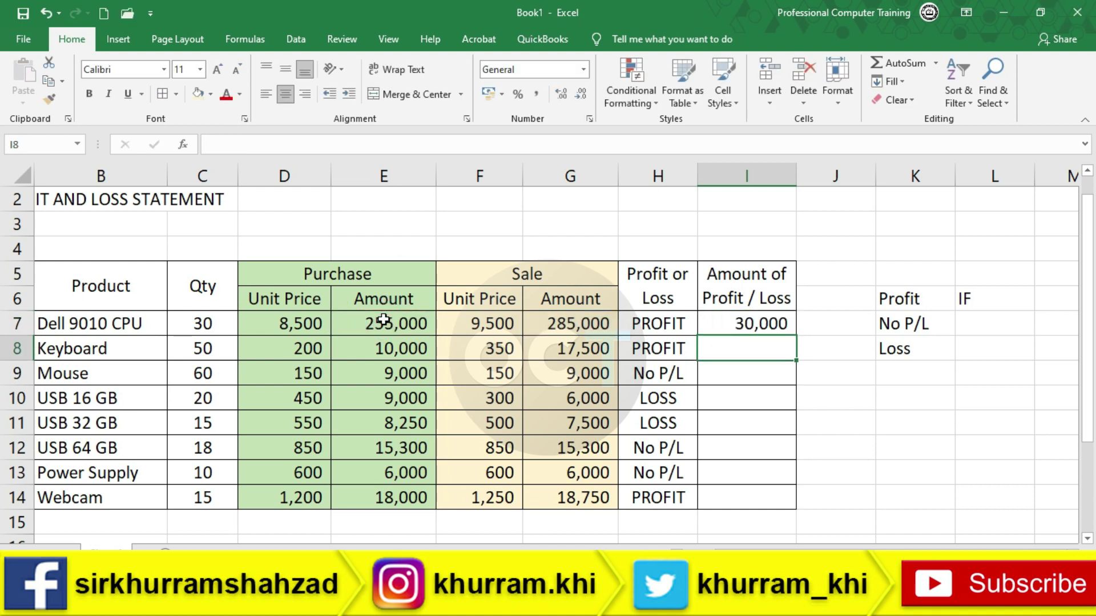
Step: Clear the outcome label notes from the range K4:L9
scroll(384, 321, "up", 1)
left_click_drag(903, 275, 967, 404)
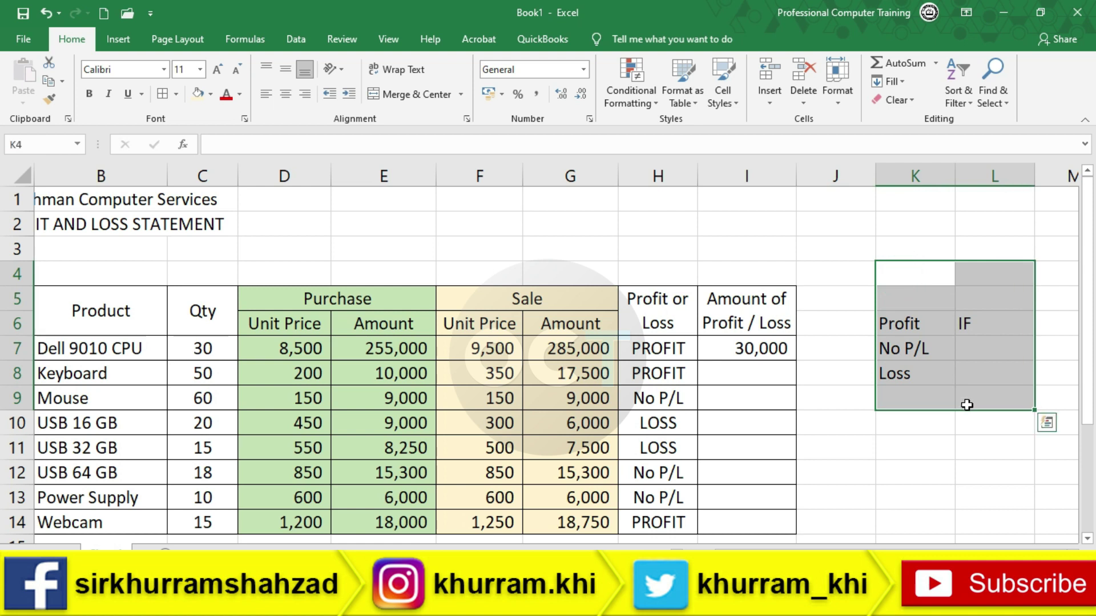
key("Delete")
Step: Fill the profit/loss amount formula from I7 down to I14
left_click(765, 350)
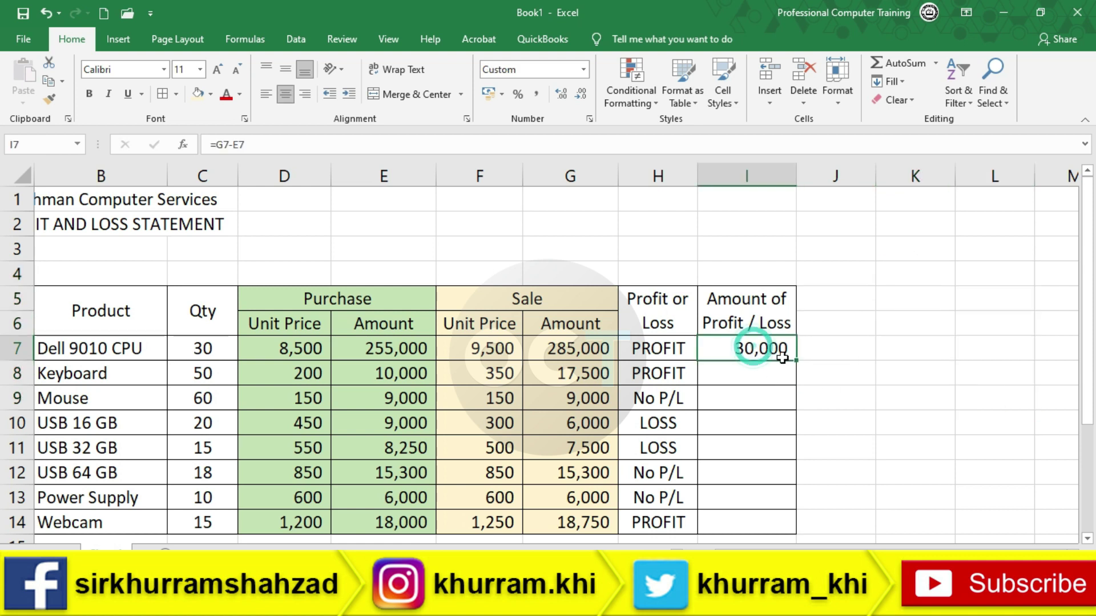
left_click_drag(796, 361, 789, 528)
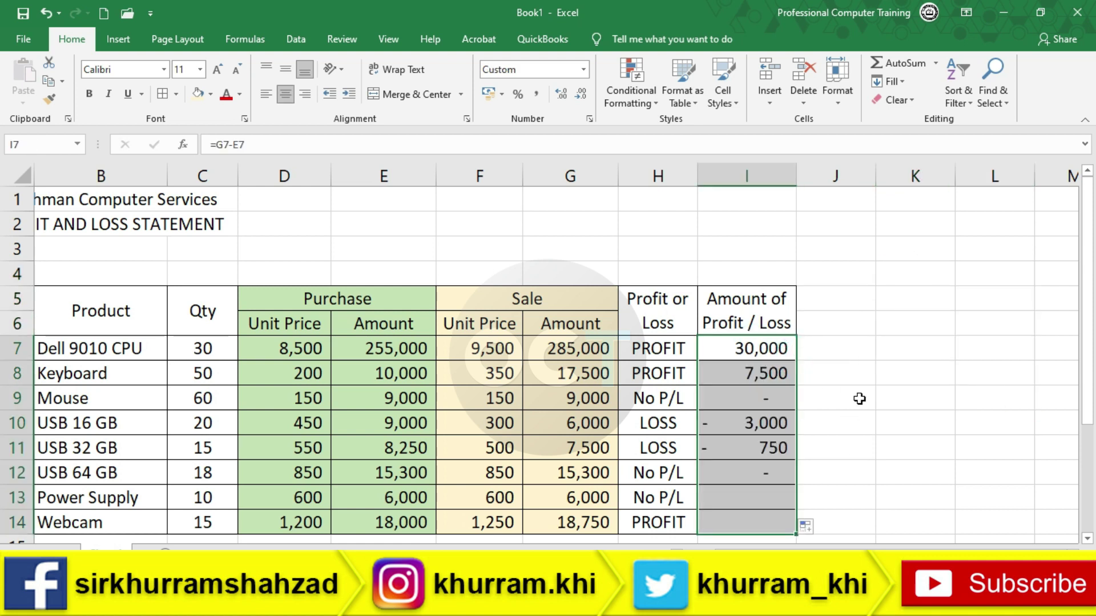
scroll(862, 399, "down", 1)
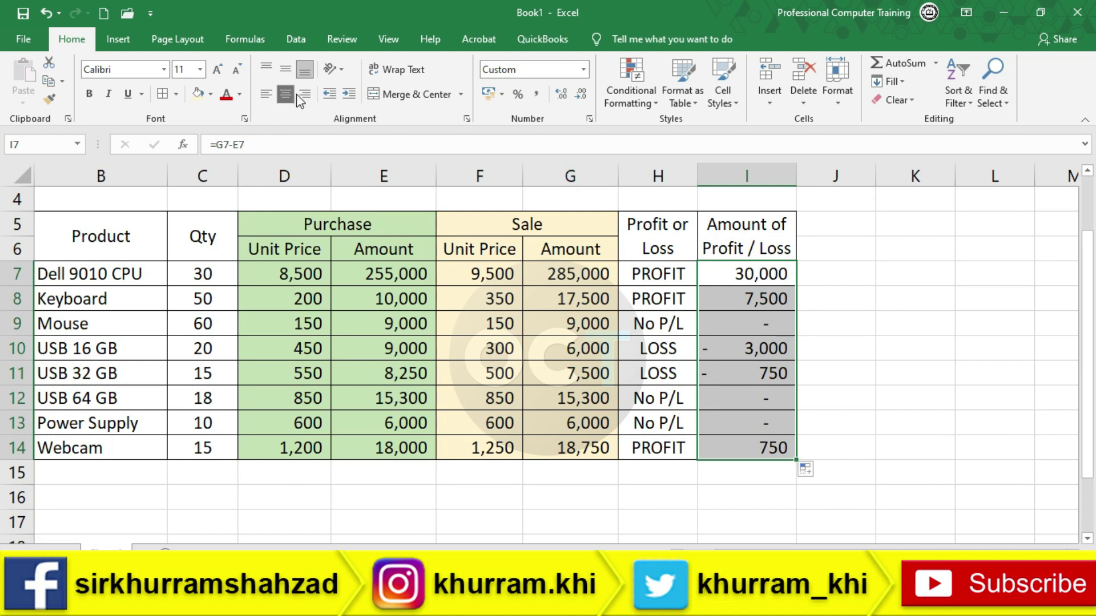
Step: Middle-align I7:I14 vertically and check the amounts for USB 16 GB and USB 32 GB in I10 and I11
left_click(291, 73)
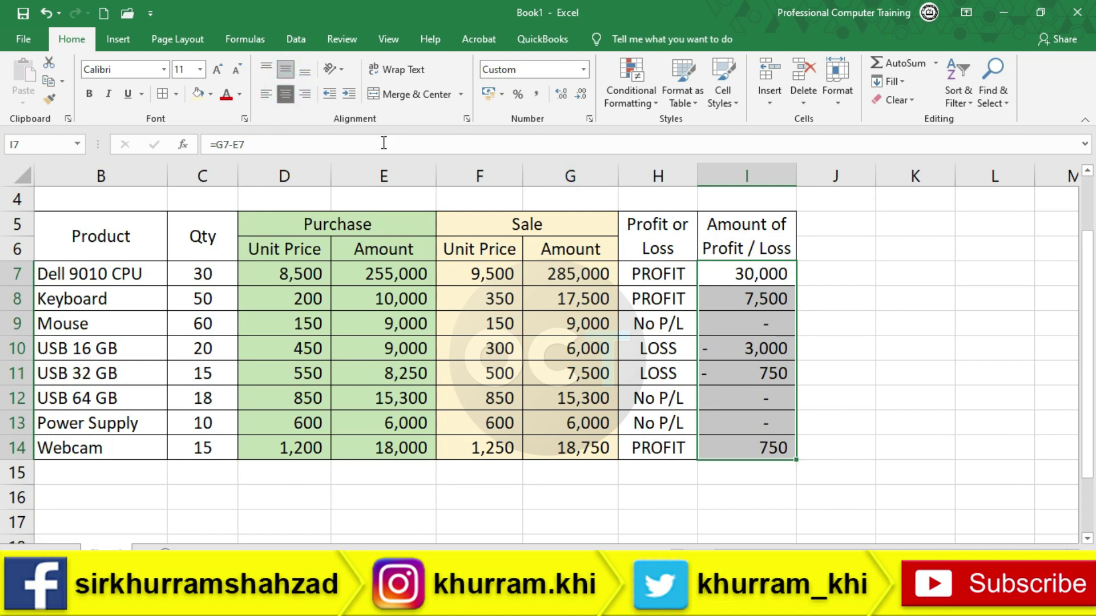
left_click(742, 351)
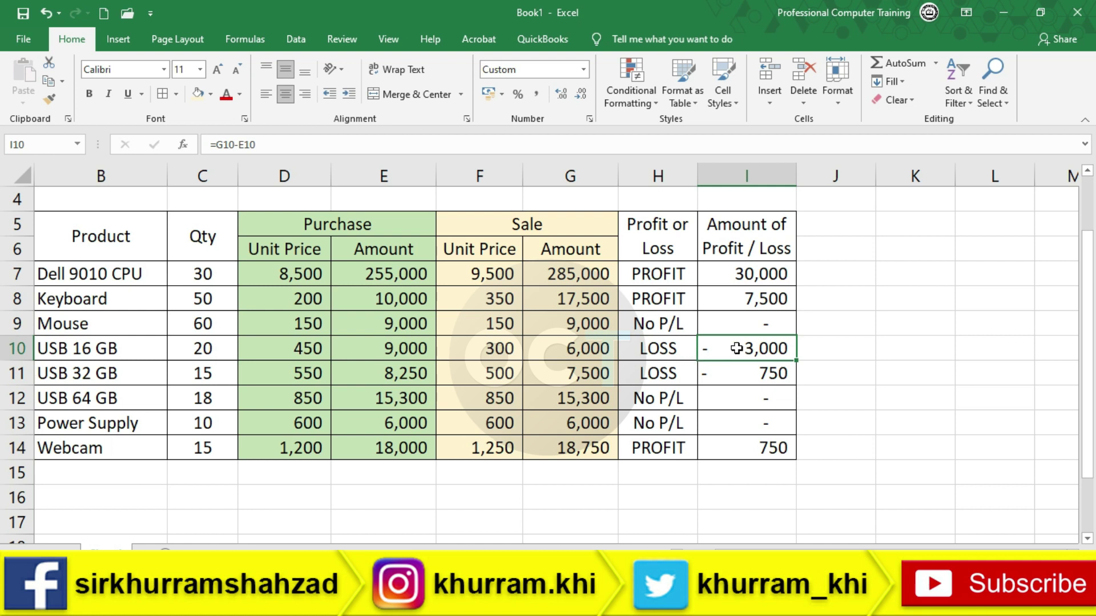
left_click(764, 378)
left_click(765, 349)
left_click(749, 371)
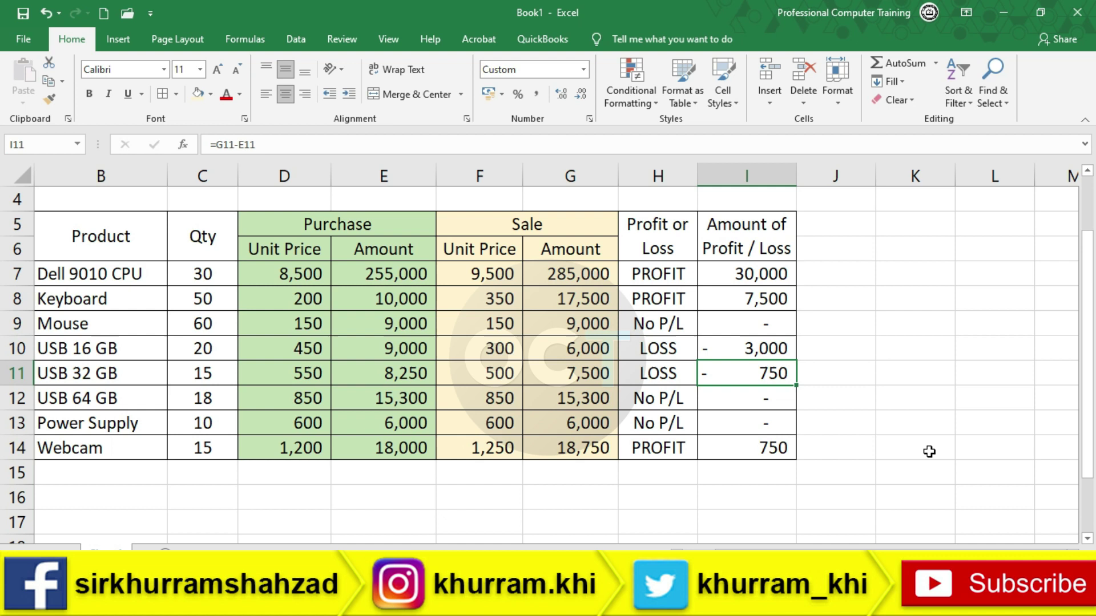
Step: Format I7:I14 as Number with 0 decimal places, 1000 separator, and negative values in red without a minus sign
left_click(746, 322)
left_click(753, 349)
left_click(760, 397)
left_click(768, 423)
left_click(726, 348)
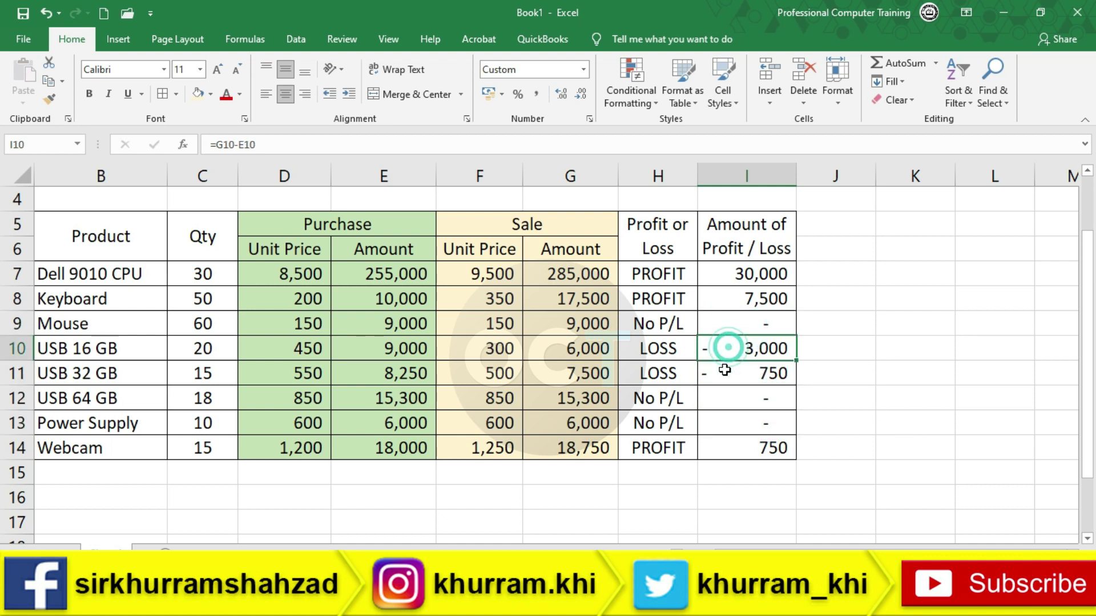
left_click_drag(754, 275, 752, 447)
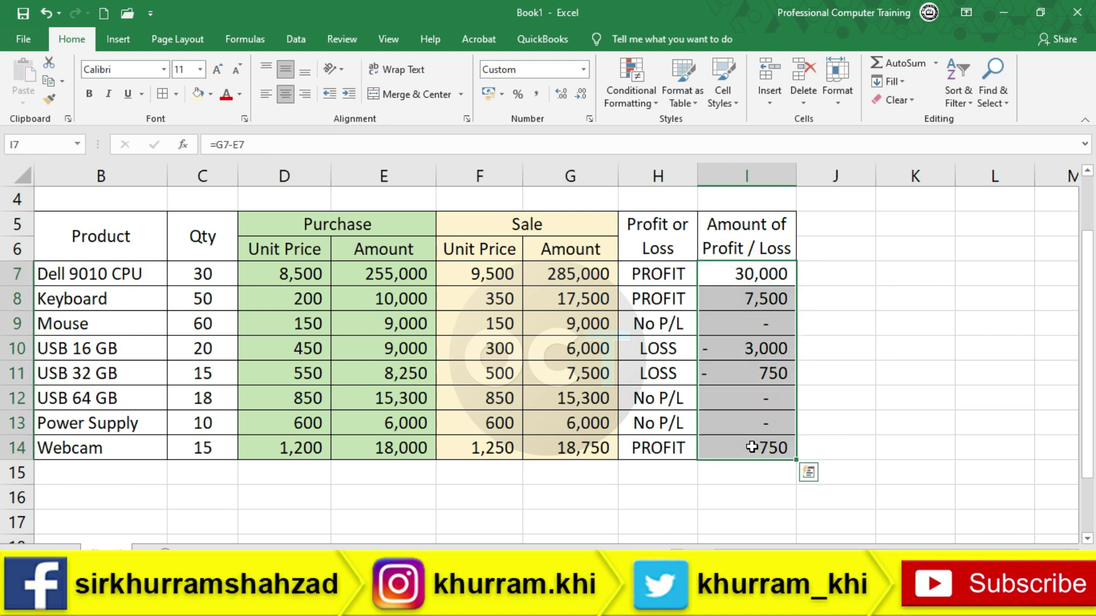
right_click(733, 302)
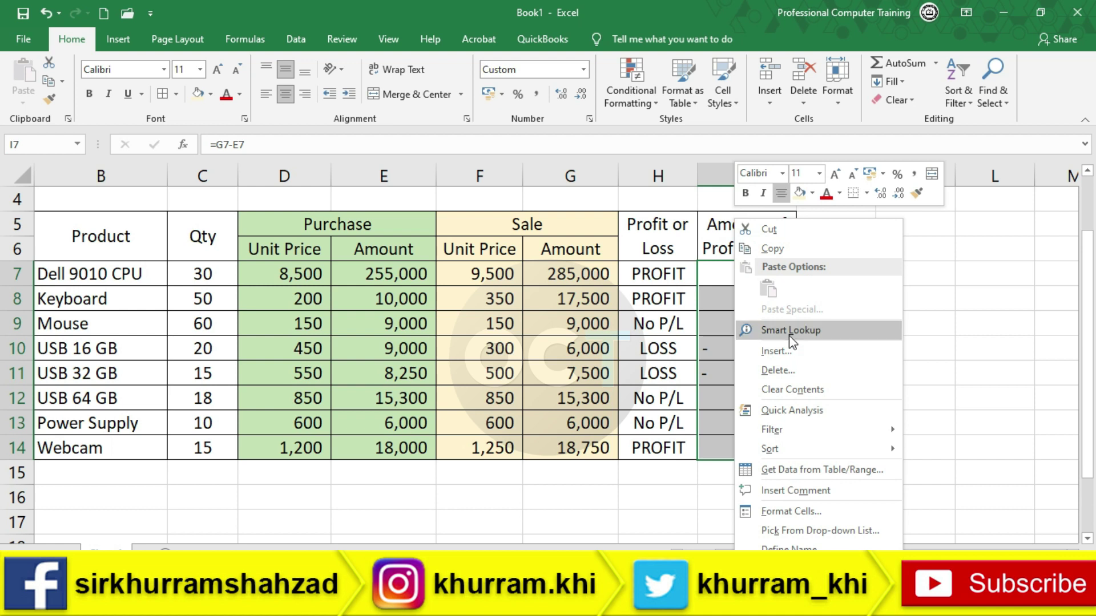
left_click(792, 511)
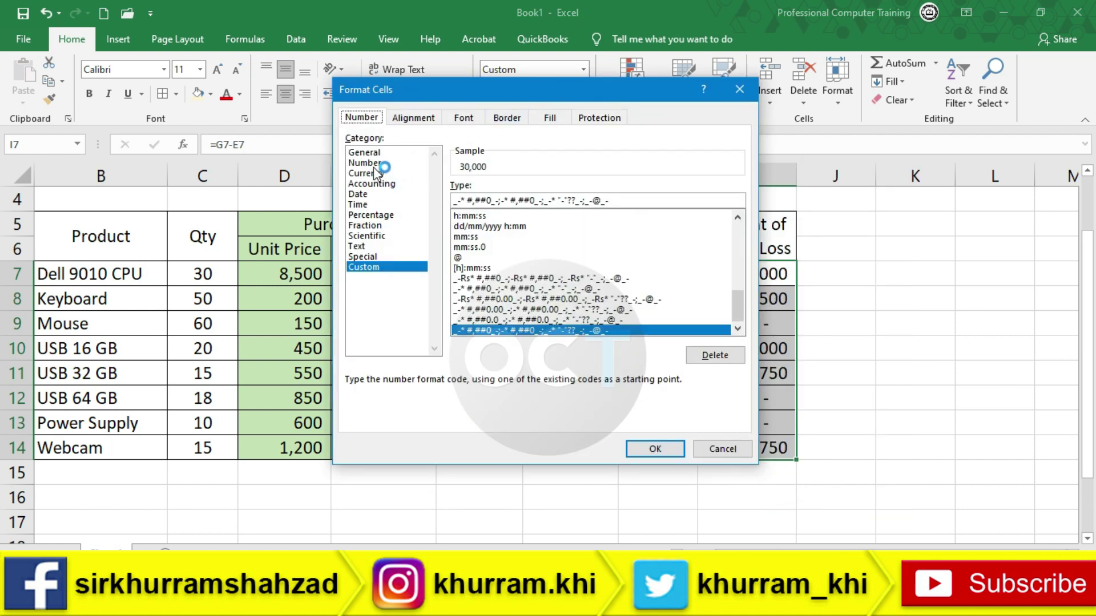
left_click(379, 165)
left_click(479, 249)
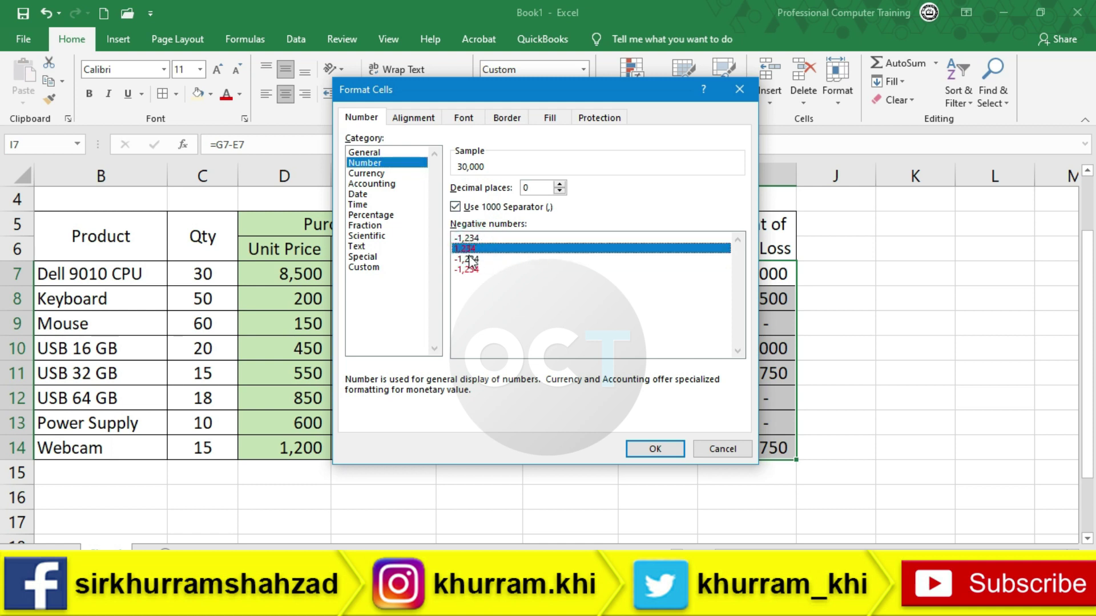
left_click(637, 453)
left_click(866, 432)
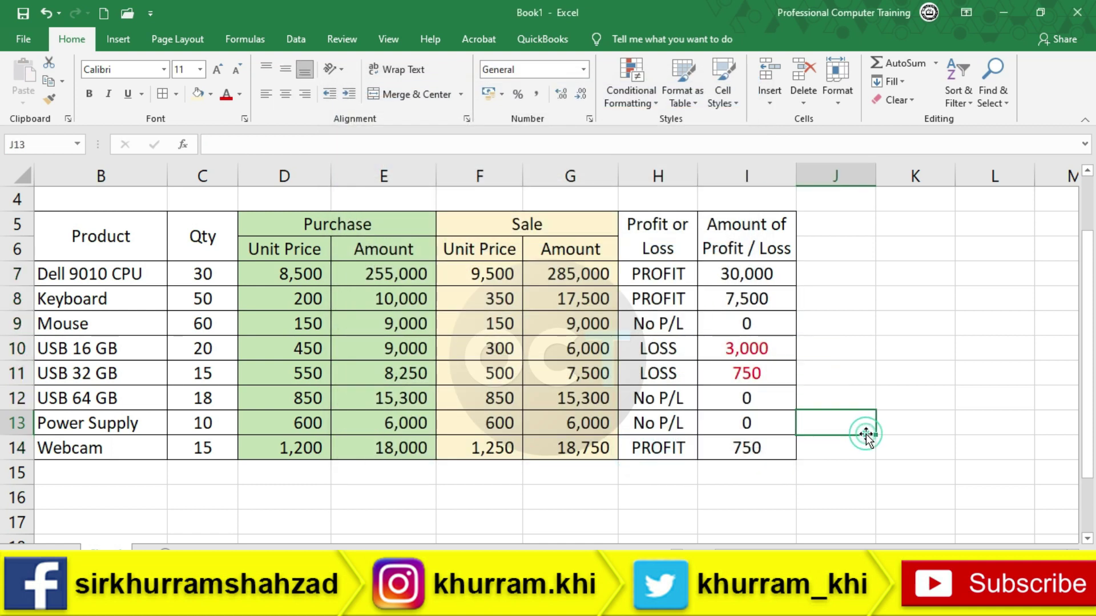
Step: Right-align the profit/loss amounts in I7:I14
left_click_drag(742, 274, 749, 423)
left_click_drag(750, 422, 749, 447)
left_click(895, 344)
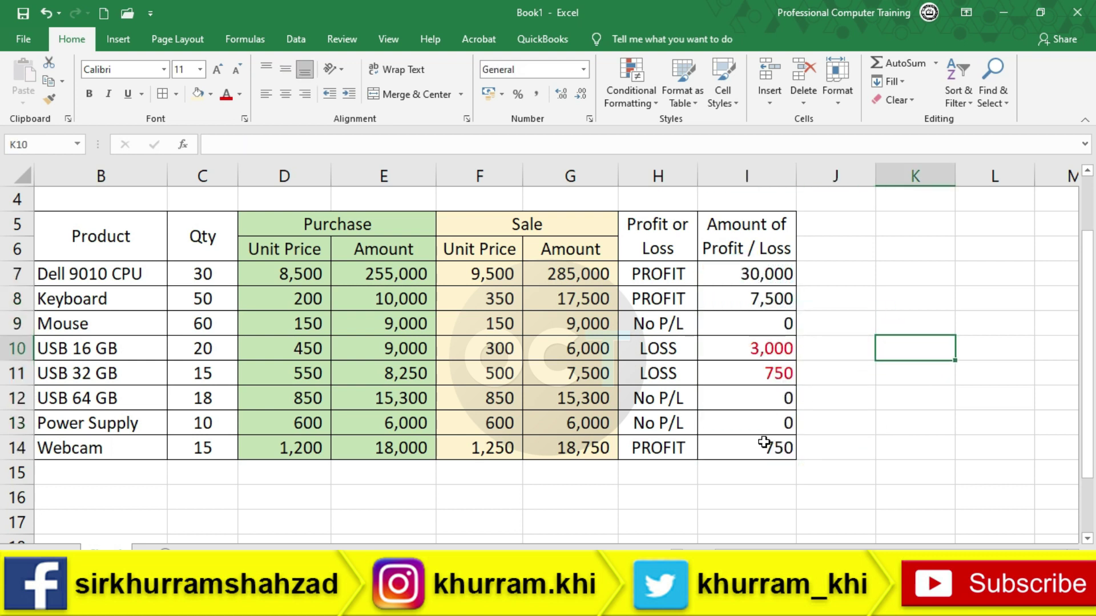
Step: Merge G15:H15 and G16:H16, label them Total Profit and Total Loss right-aligned, and add borders around G15:I16
scroll(764, 442, "down", 1)
left_click_drag(659, 397, 571, 398)
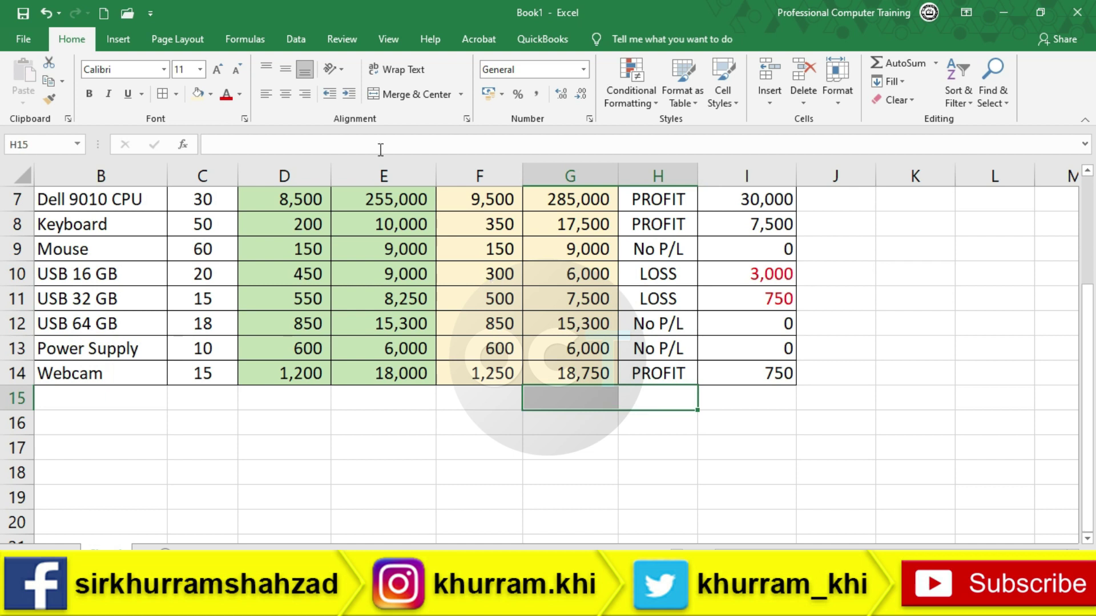
left_click(390, 97)
type("Total Profit")
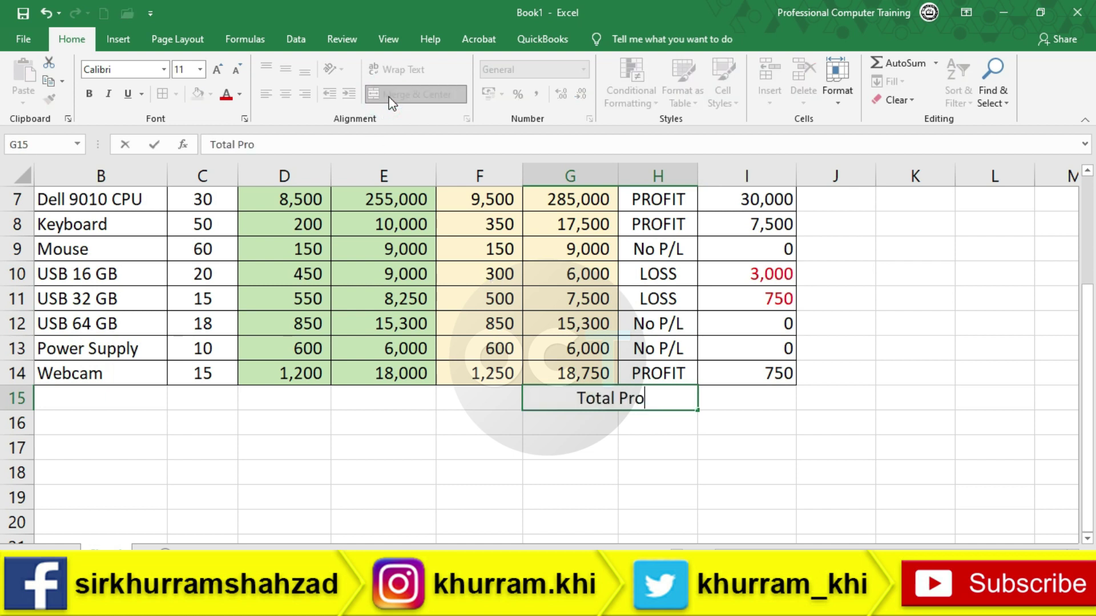
key("Return")
type("Total ")
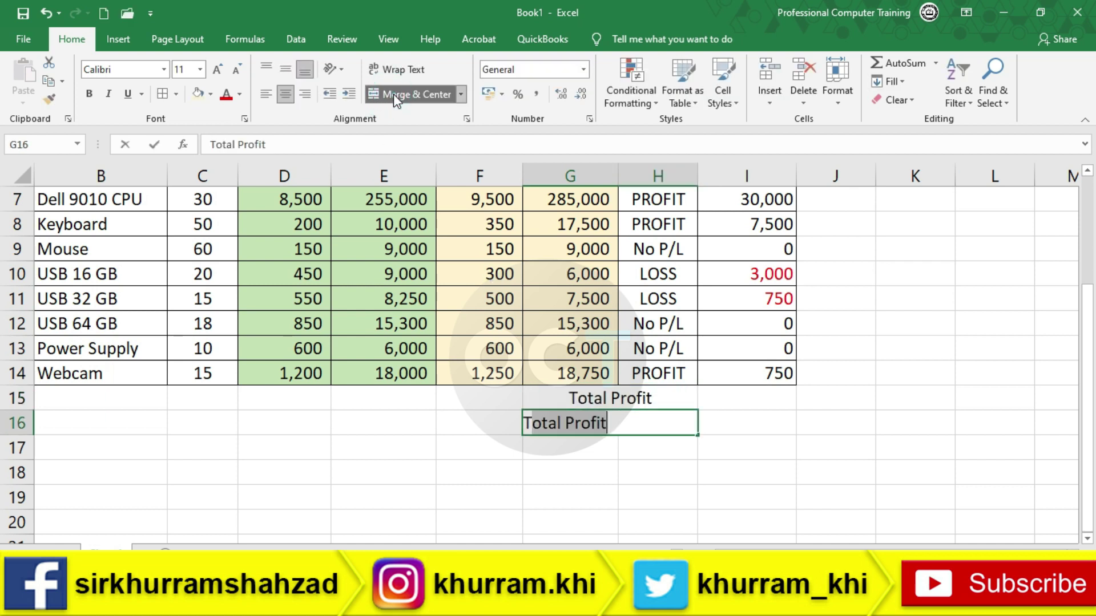
type("Loss")
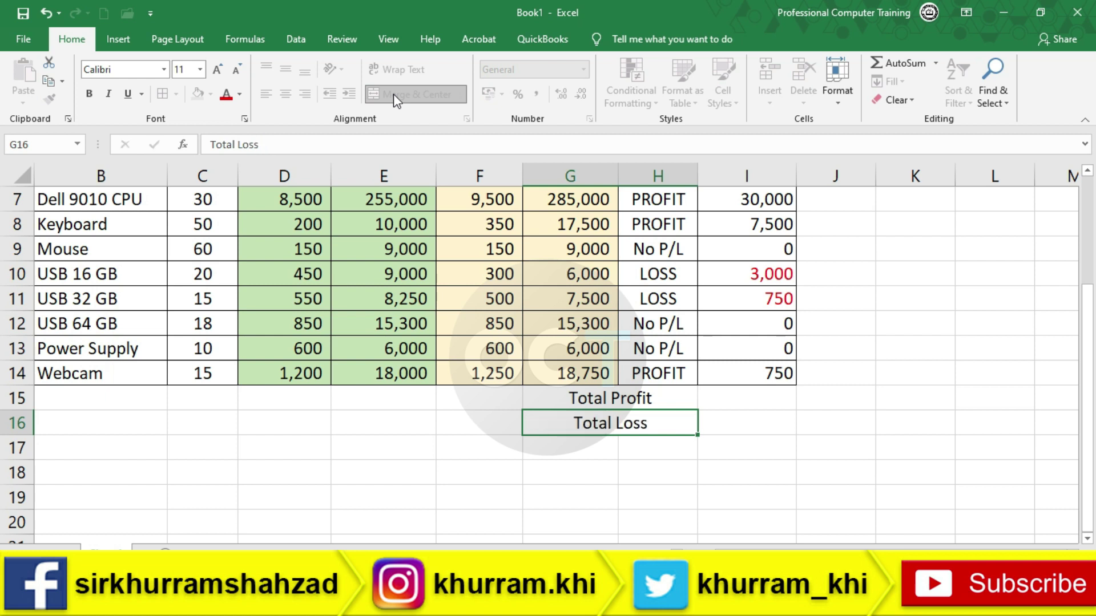
key("Return")
left_click(765, 423)
scroll(799, 457, "up", 2)
scroll(805, 485, "down", 2)
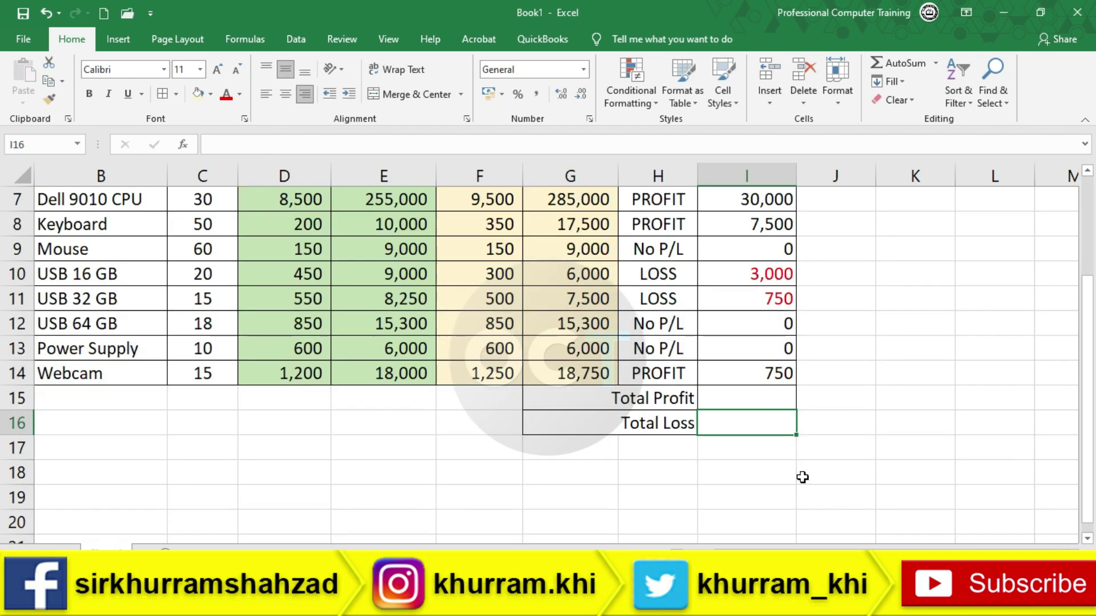
Step: Calculate Total Profit in I15 with =SUM(I7:I14)
scroll(827, 448, "up", 1)
left_click(761, 474)
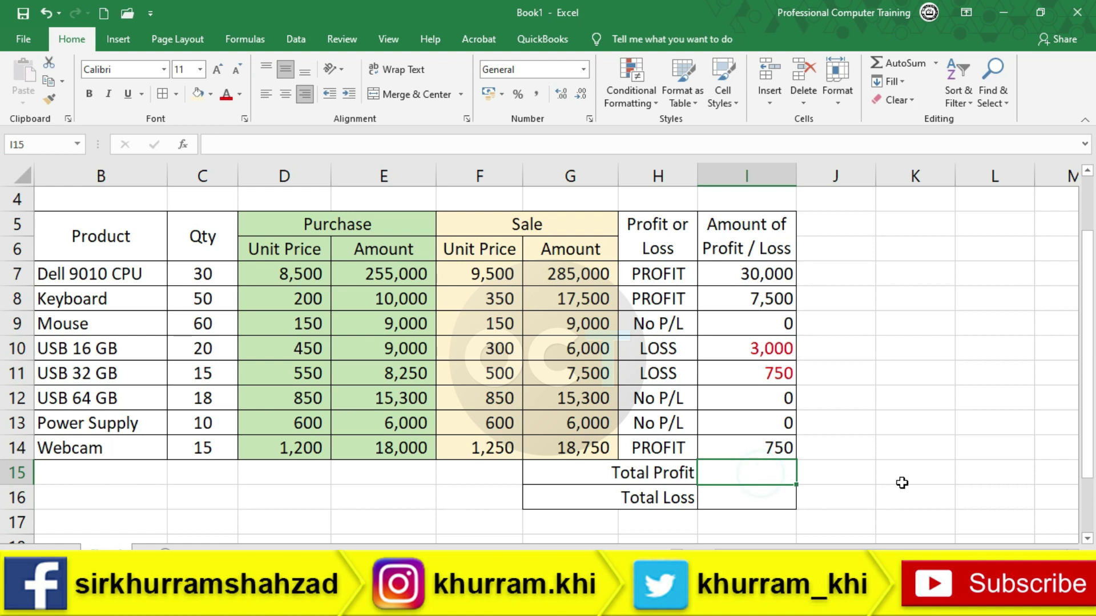
type("=sum")
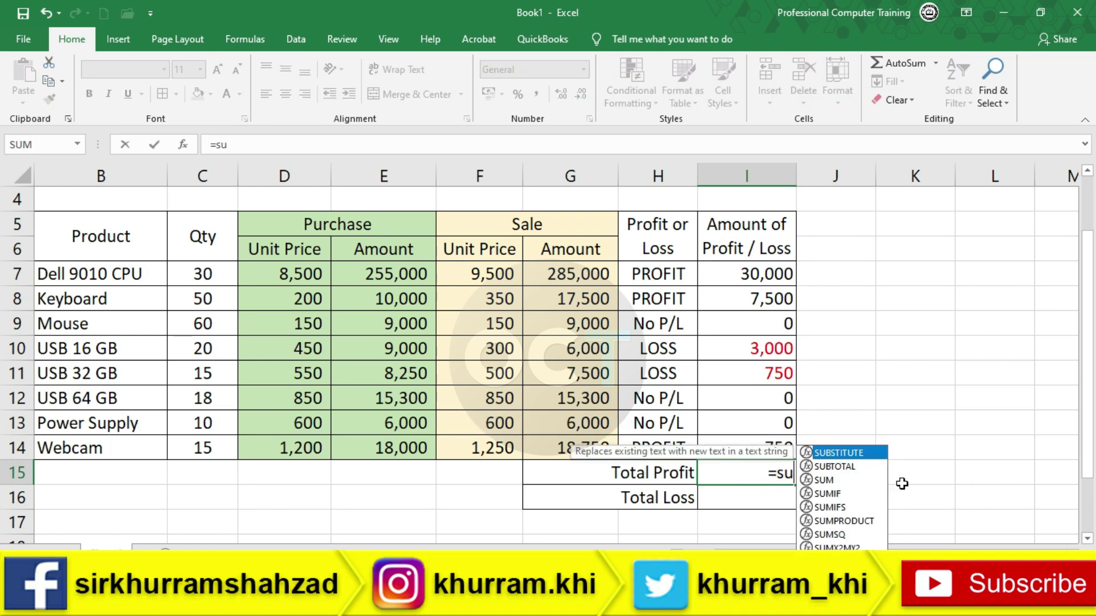
key("Tab")
left_click_drag(770, 274, 774, 442)
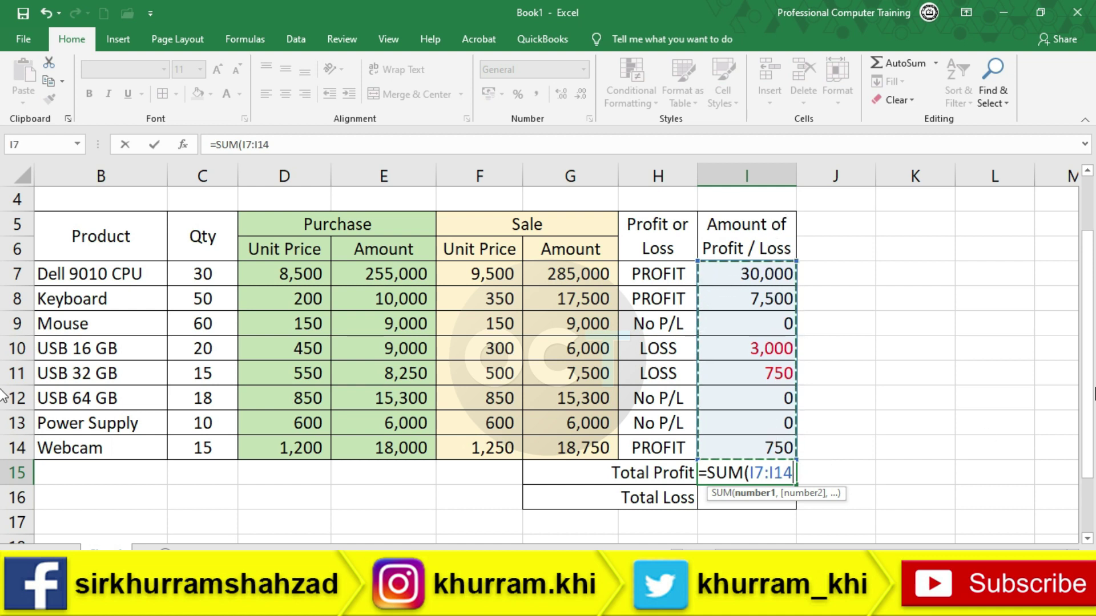
type(")")
key("Return")
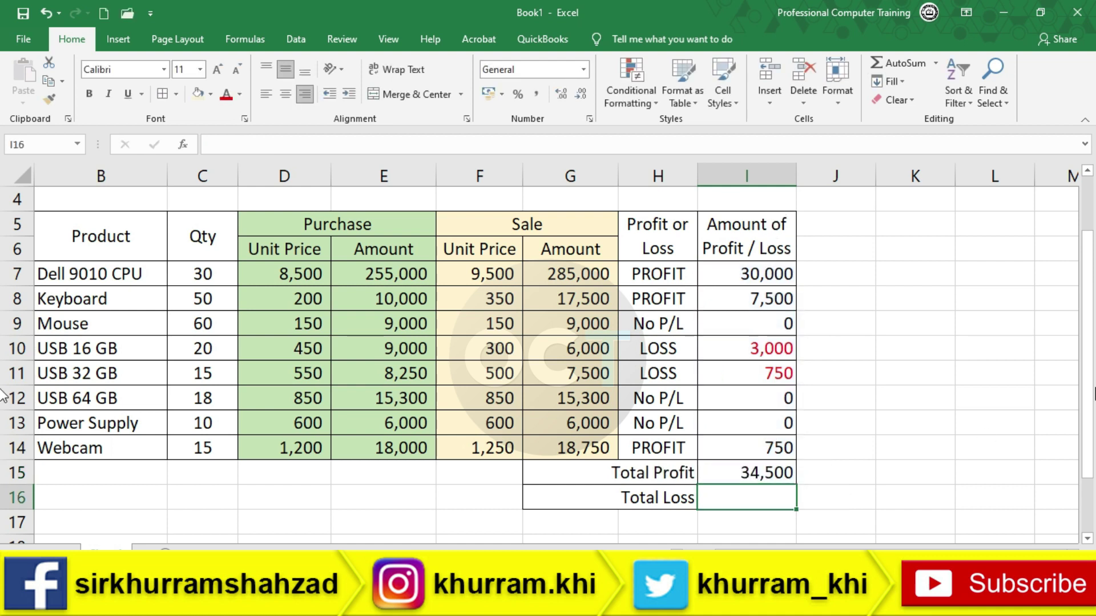
left_click(744, 475)
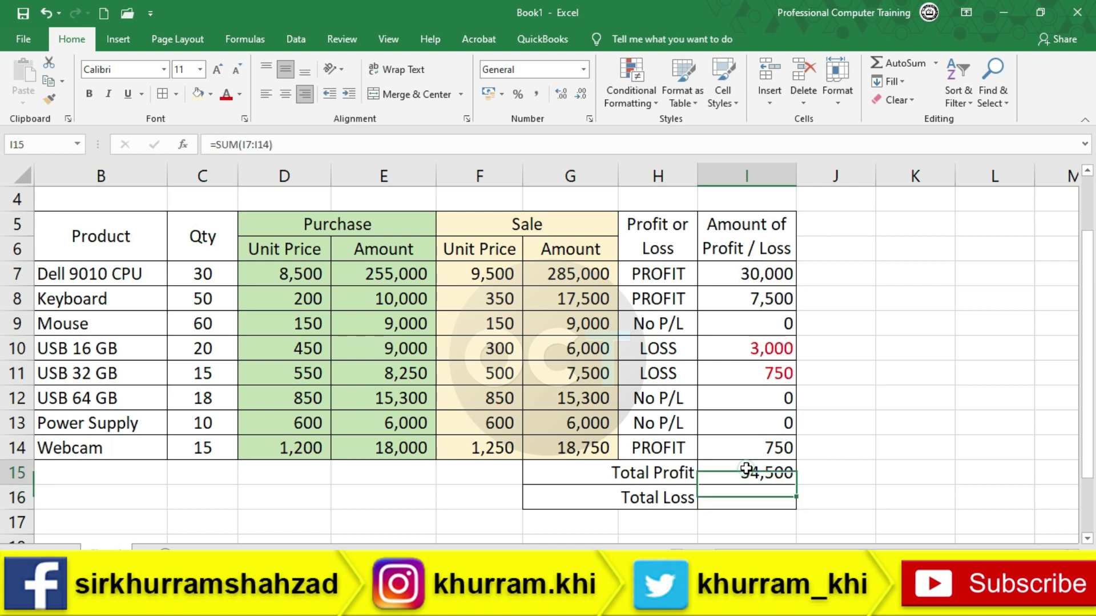
key("Return")
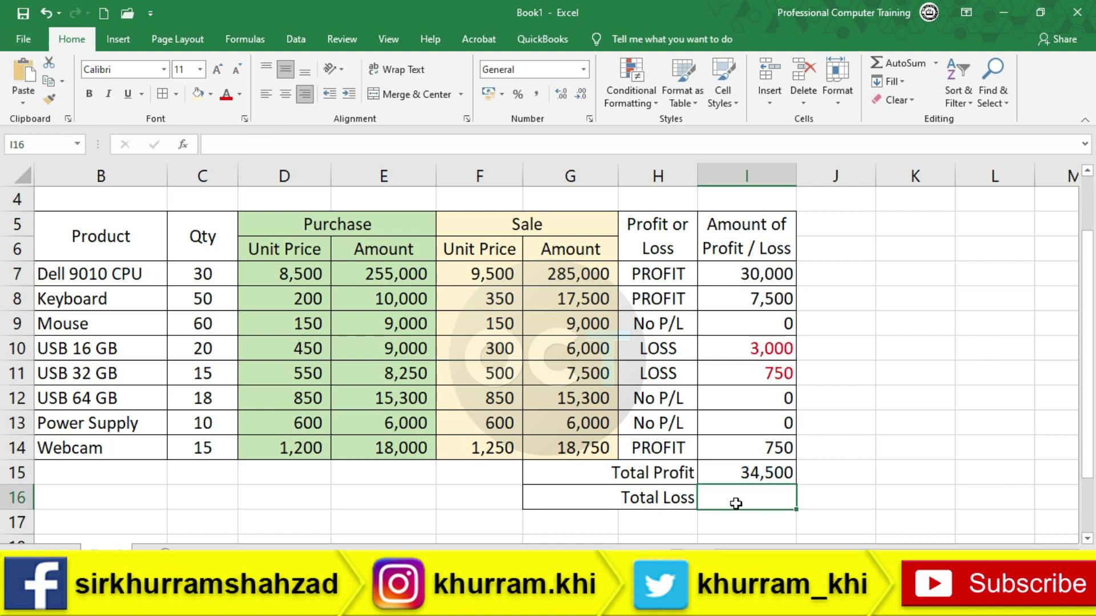
Step: Calculate Total Loss in I16 with =SUMIF(I7:I14,"<0")
type("=")
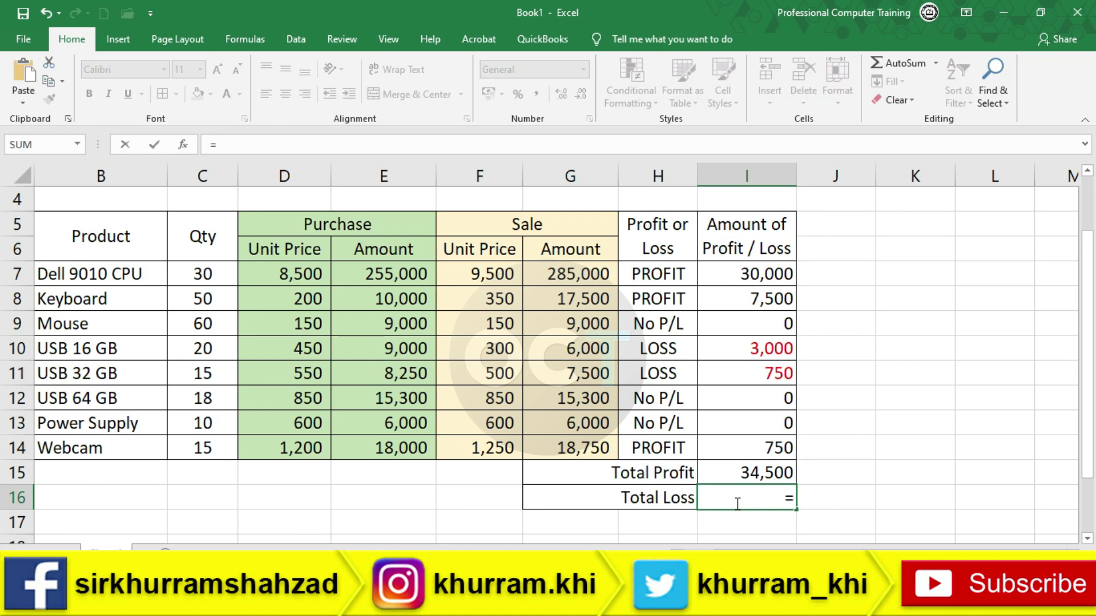
type("sumif")
key("Tab")
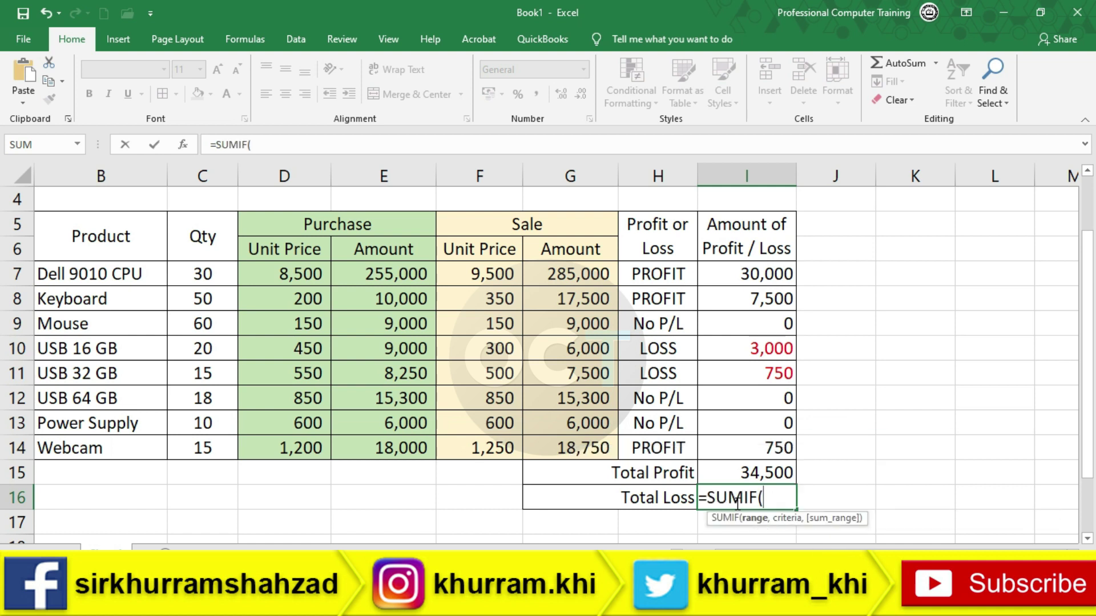
left_click_drag(767, 274, 771, 447)
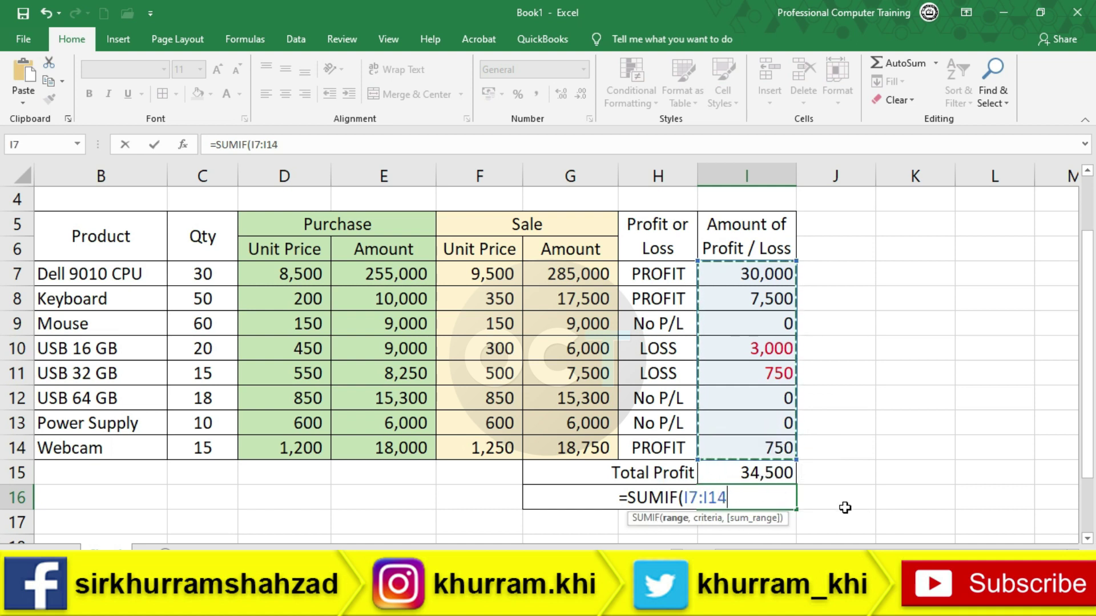
type(",")
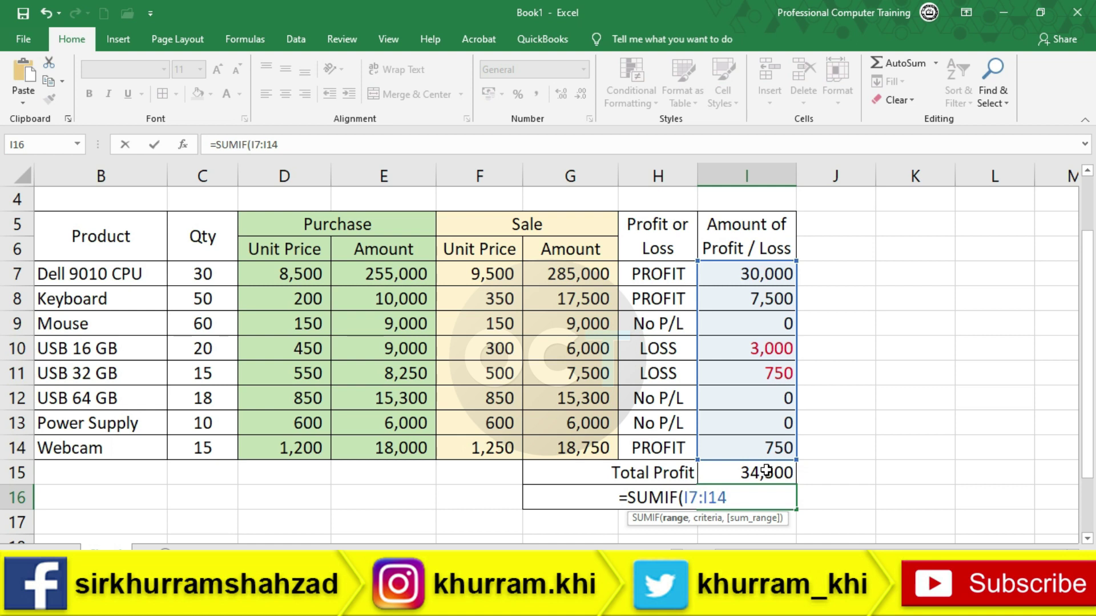
type(",\"<0")
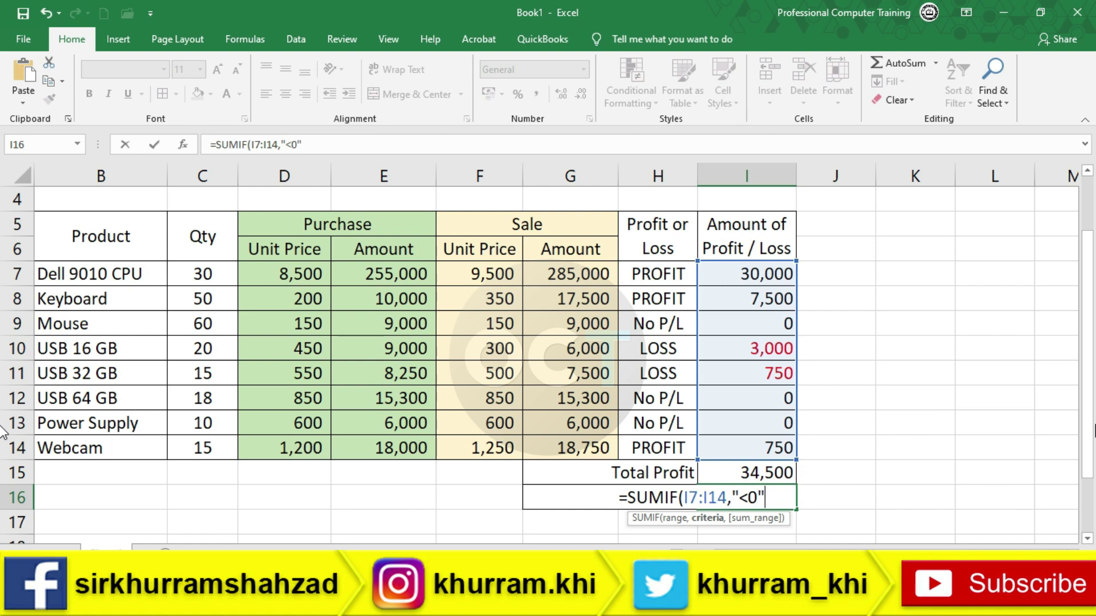
type(")")
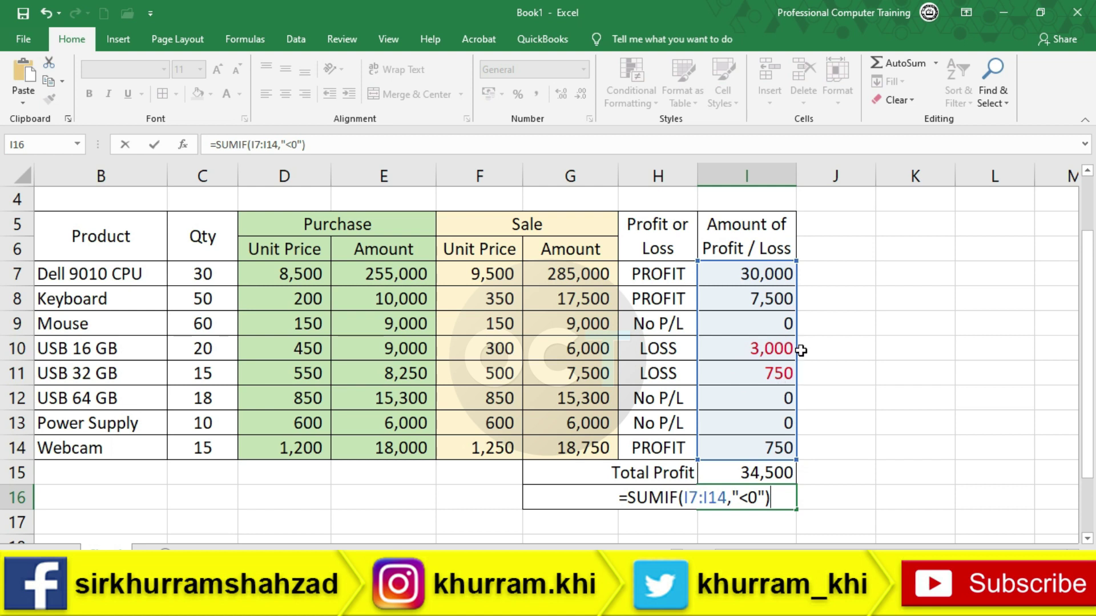
key("Return")
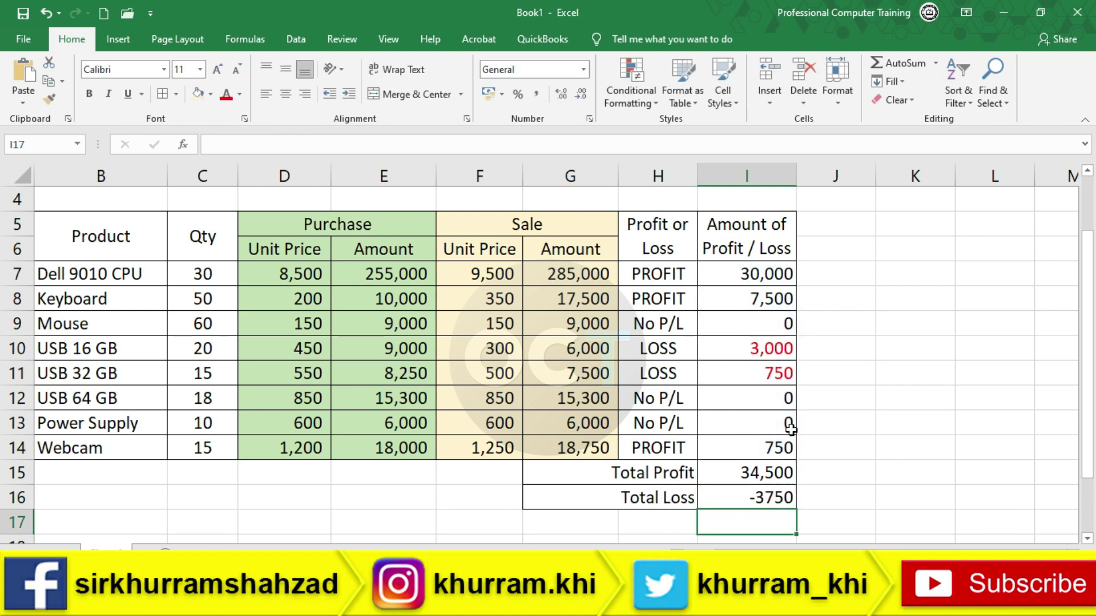
key("Up")
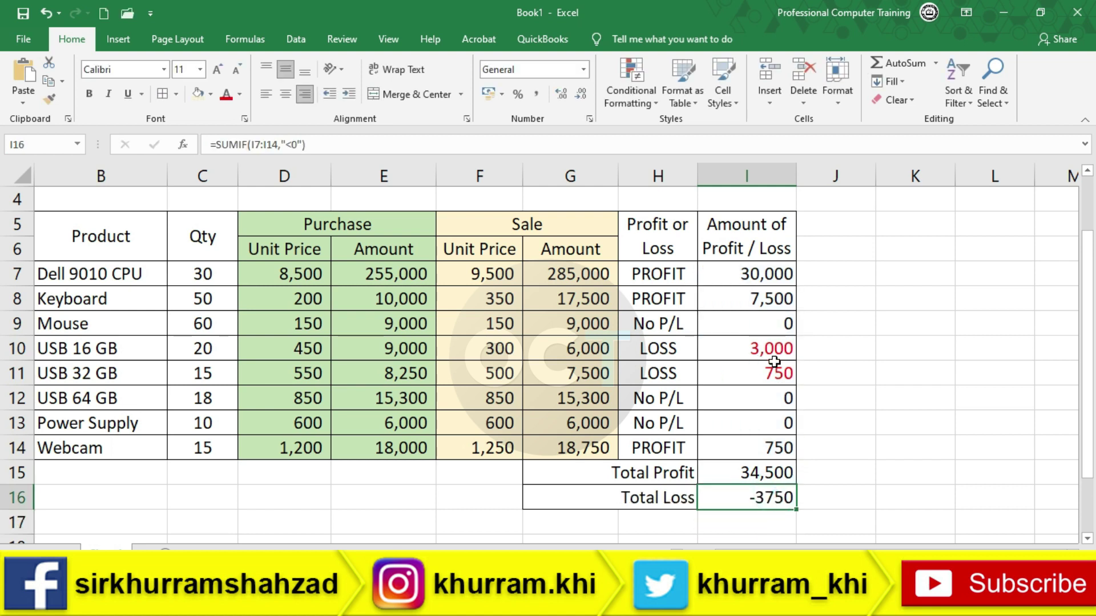
Step: Wrap the Total Loss formula in I16 with ABS, giving =ABS(SUMIF(I7:I14,"<0")), and review both total formulas
double_click(742, 502)
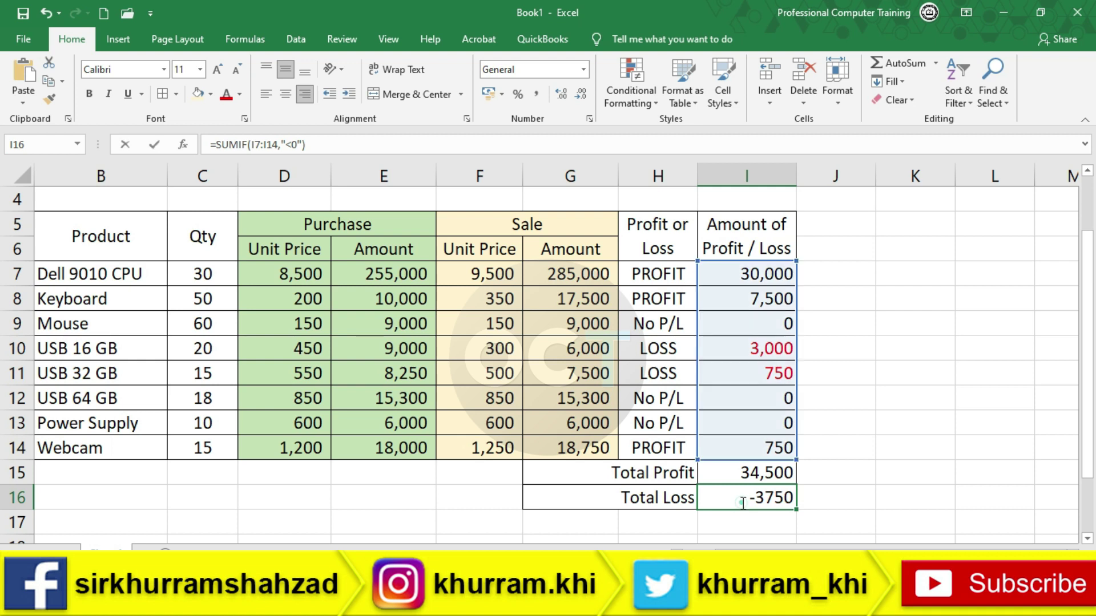
left_click(631, 498)
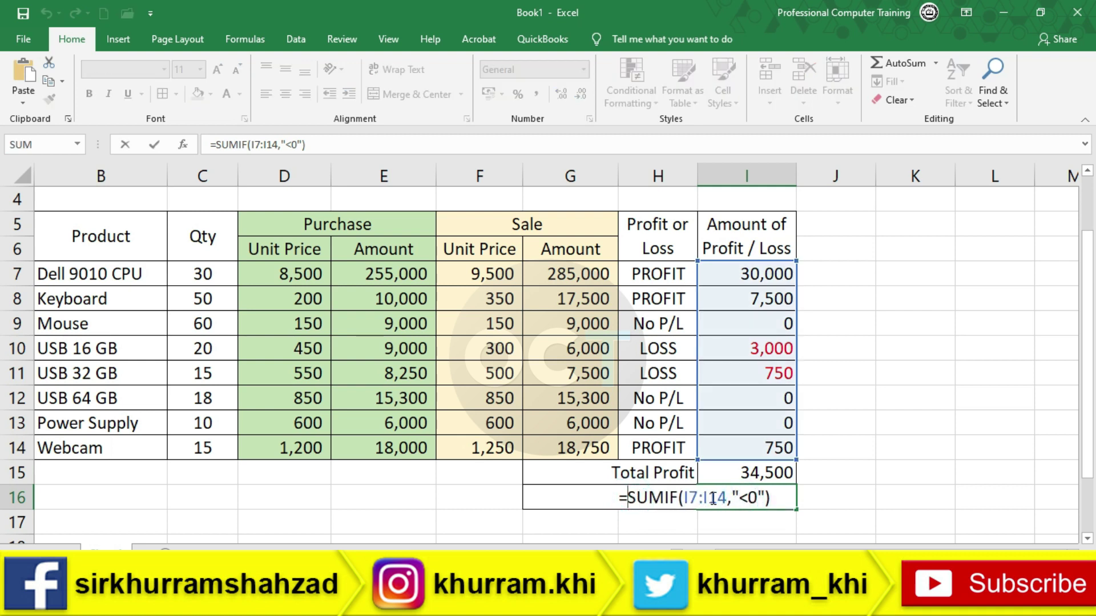
type("ABS")
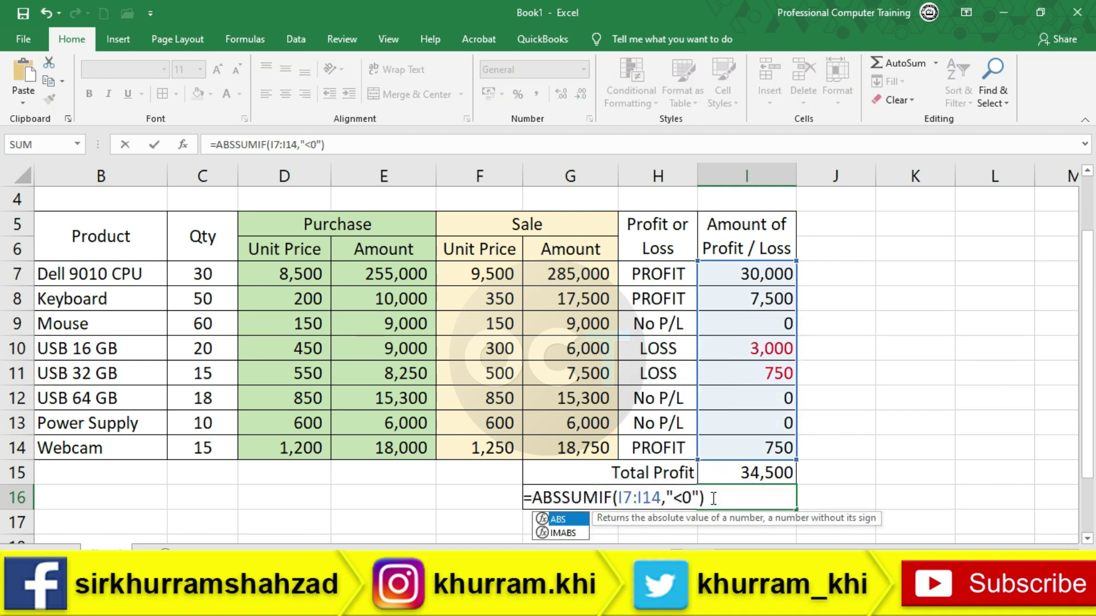
type("(")
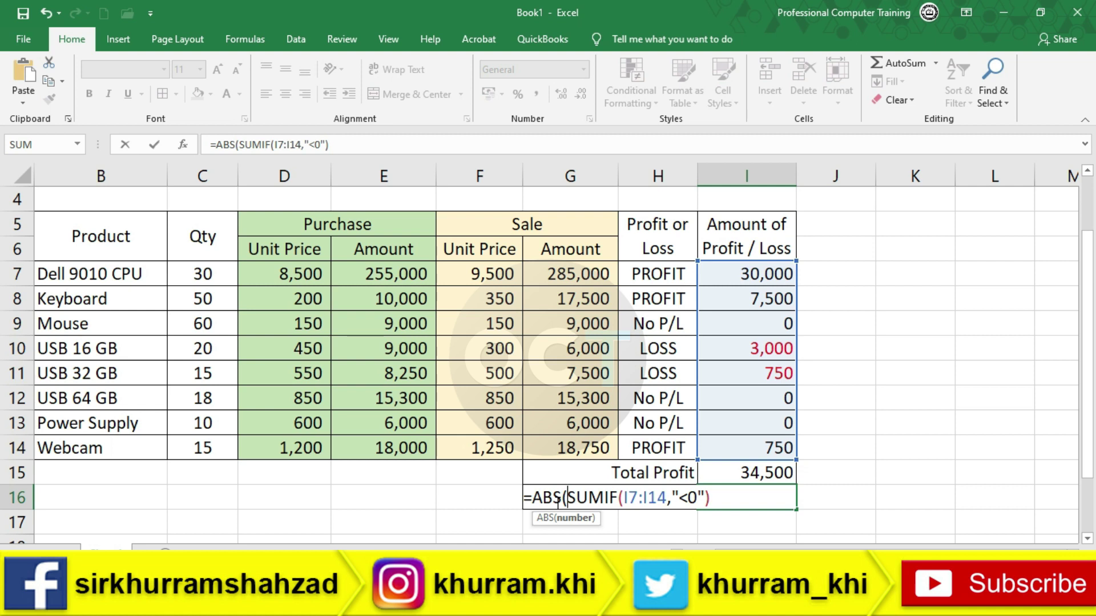
left_click(719, 499)
type(")")
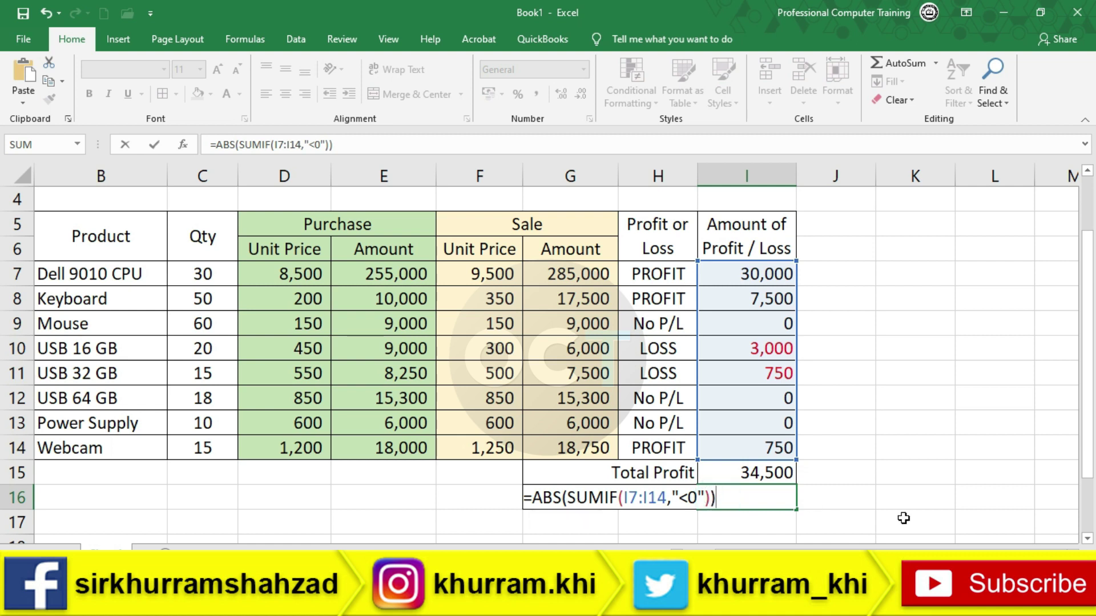
key("Return")
left_click(762, 491)
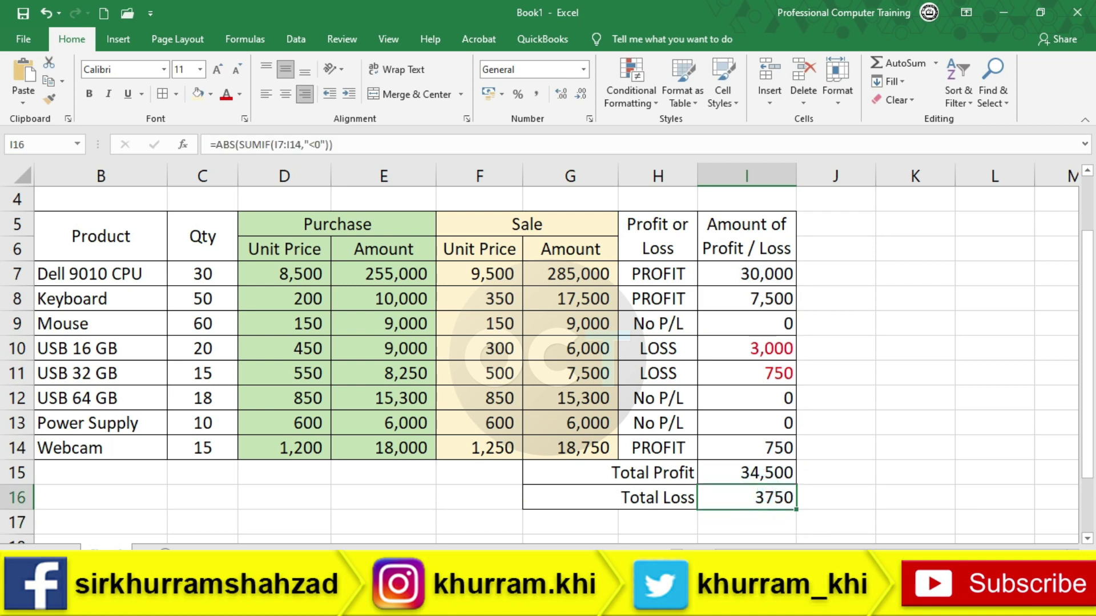
left_click(775, 470)
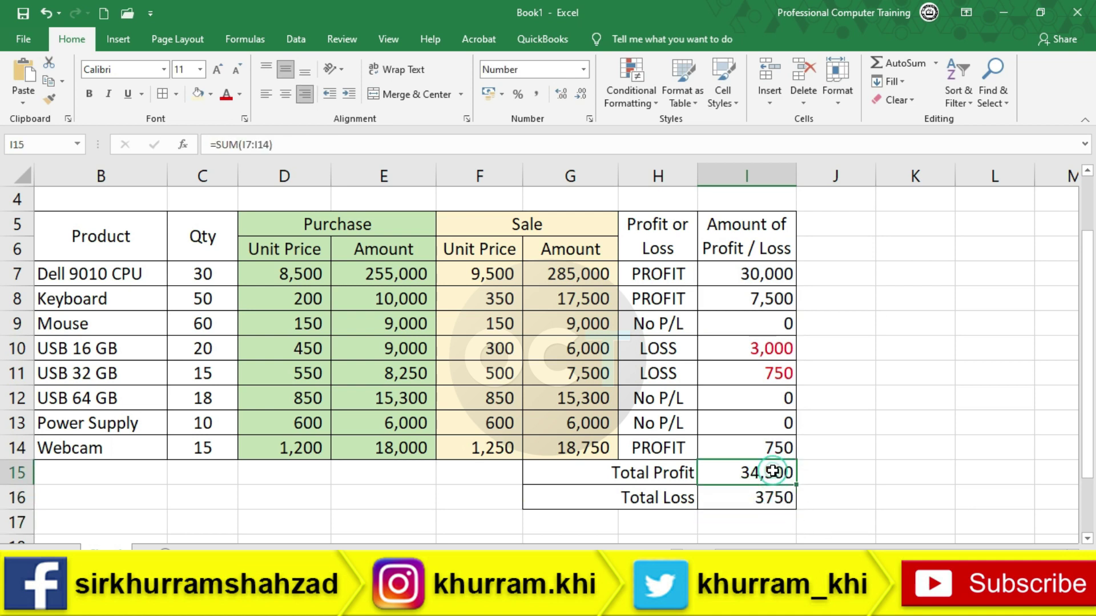
left_click(774, 501)
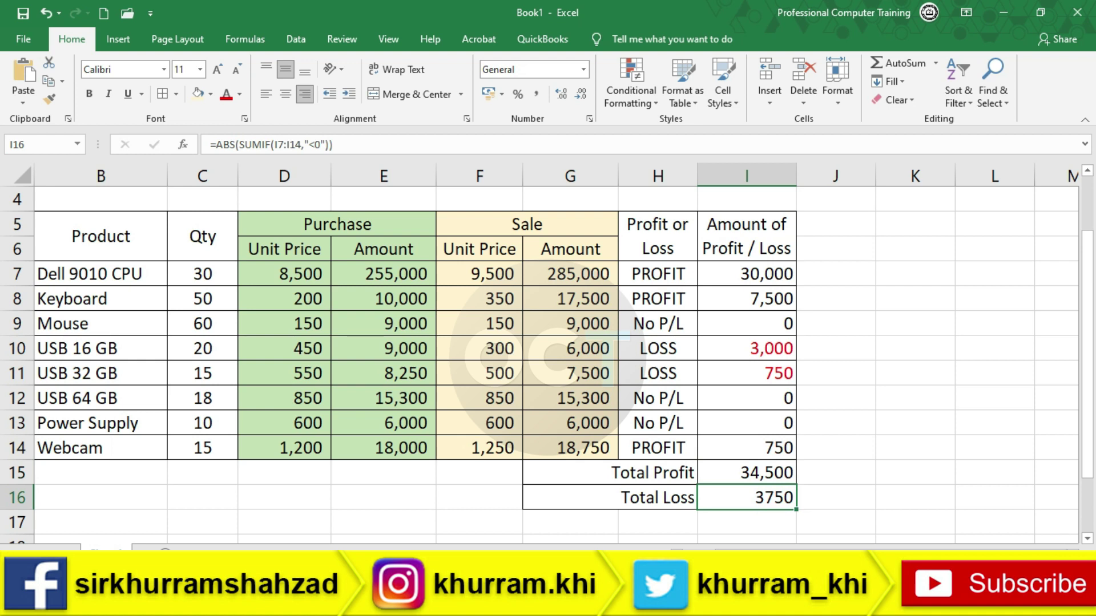
left_click(907, 313)
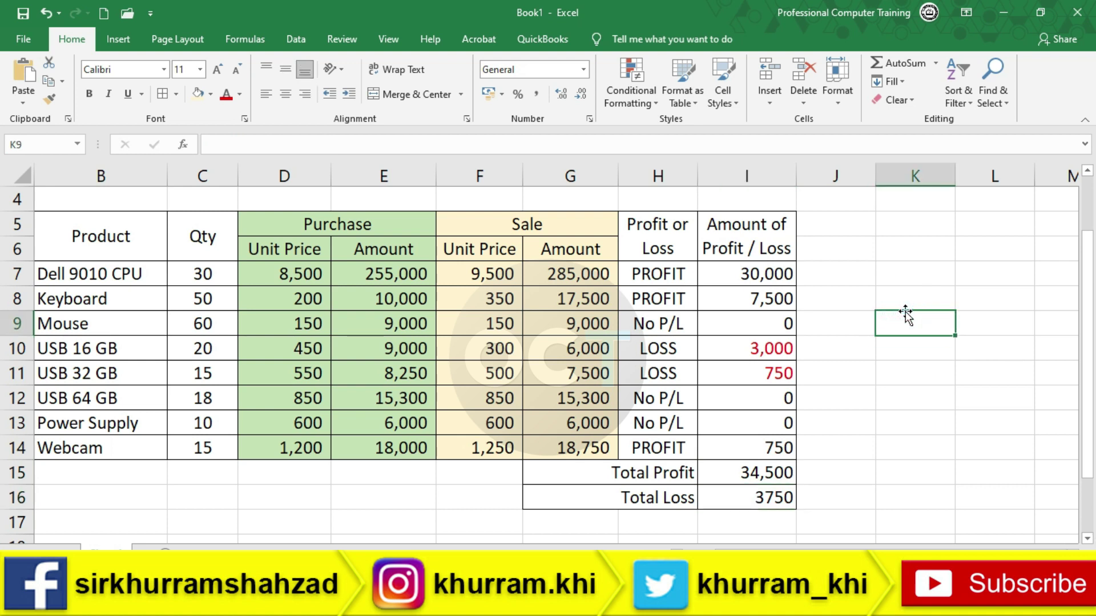
Step: Label K9 as TP and add up the profit amounts in L9 with =I7+I8+I14
type("TP")
key("Tab")
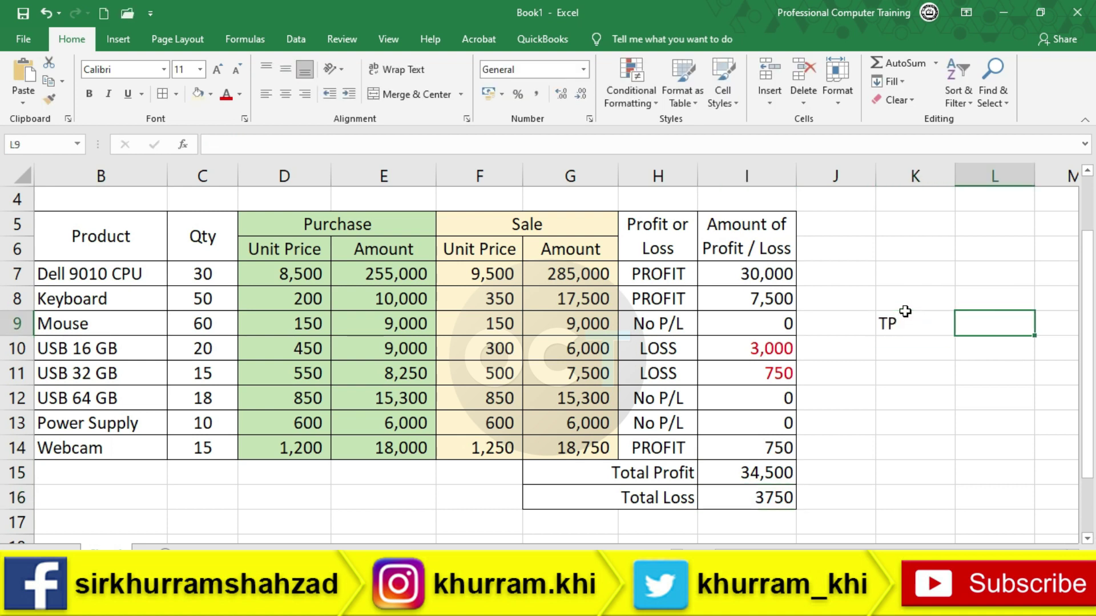
type("=")
left_click(765, 274)
type("+")
left_click(765, 303)
type("+")
left_click(774, 449)
key("Return")
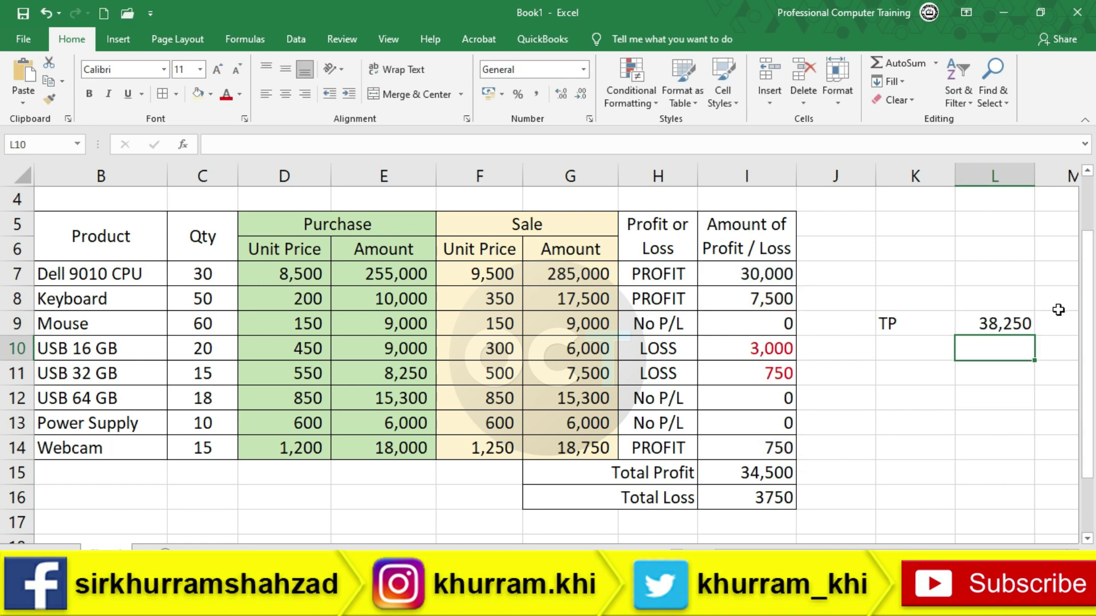
Step: Compare the manual profit sum in L9 with the Total Profit formula in I15 and the loss amount in I10
left_click(1015, 321)
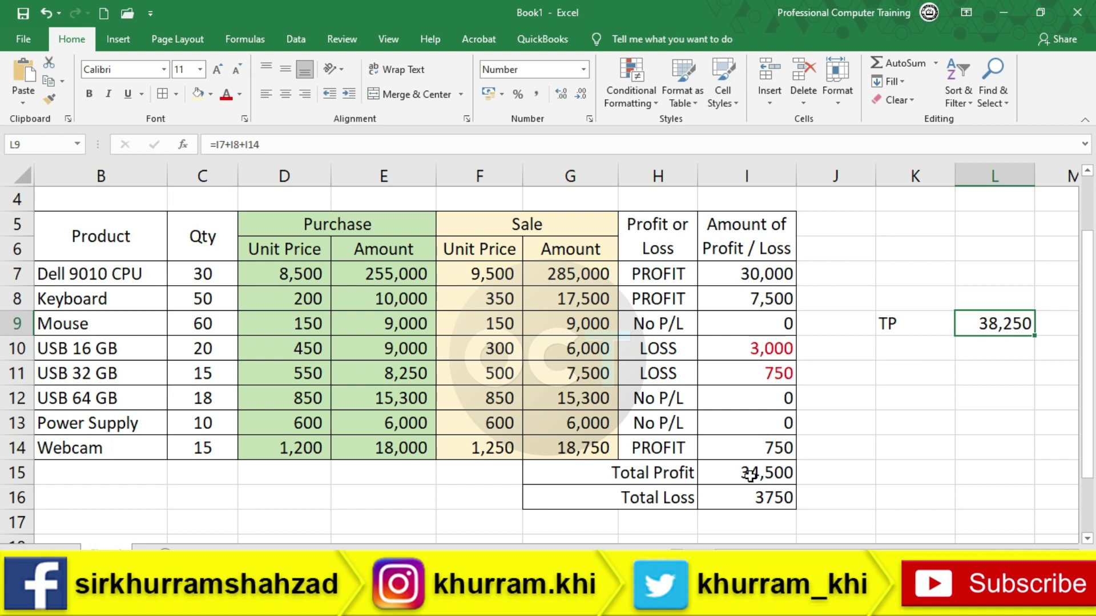
left_click(750, 475)
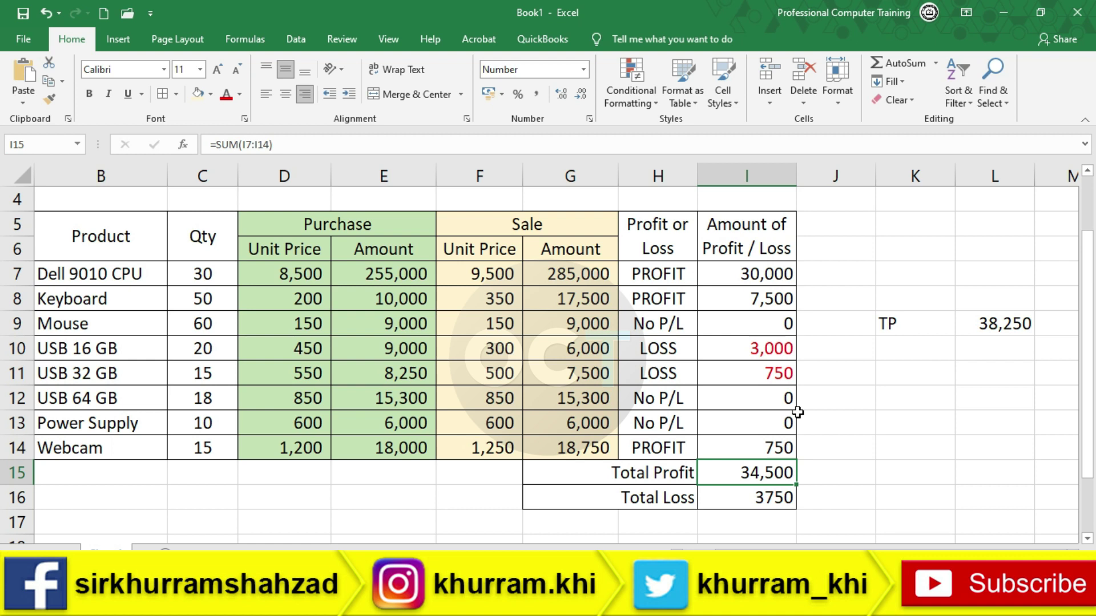
left_click(764, 348)
left_click(1015, 330)
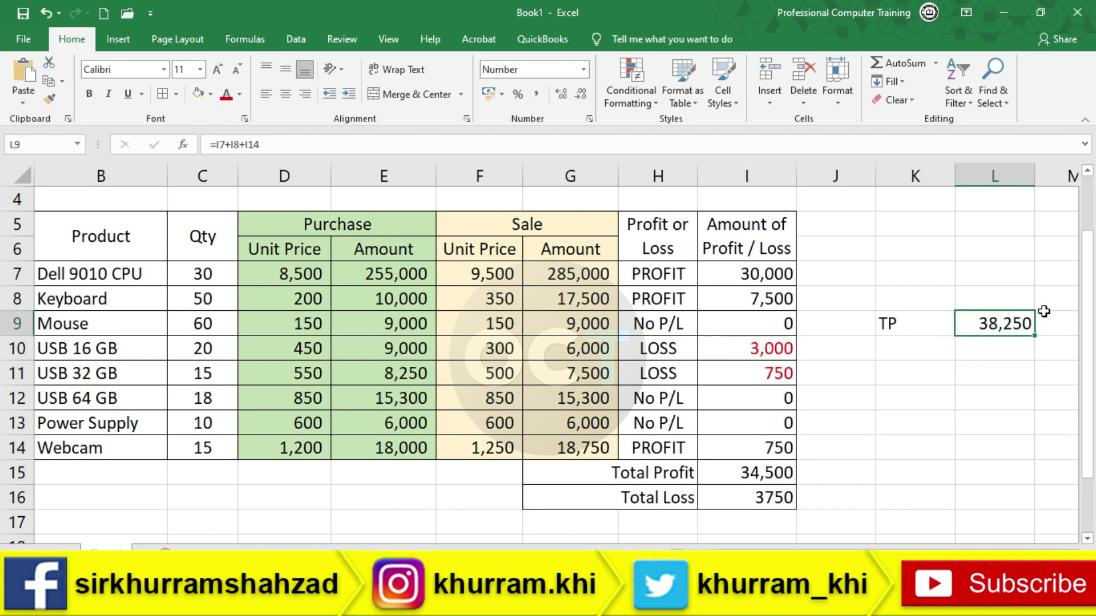
left_click(788, 466)
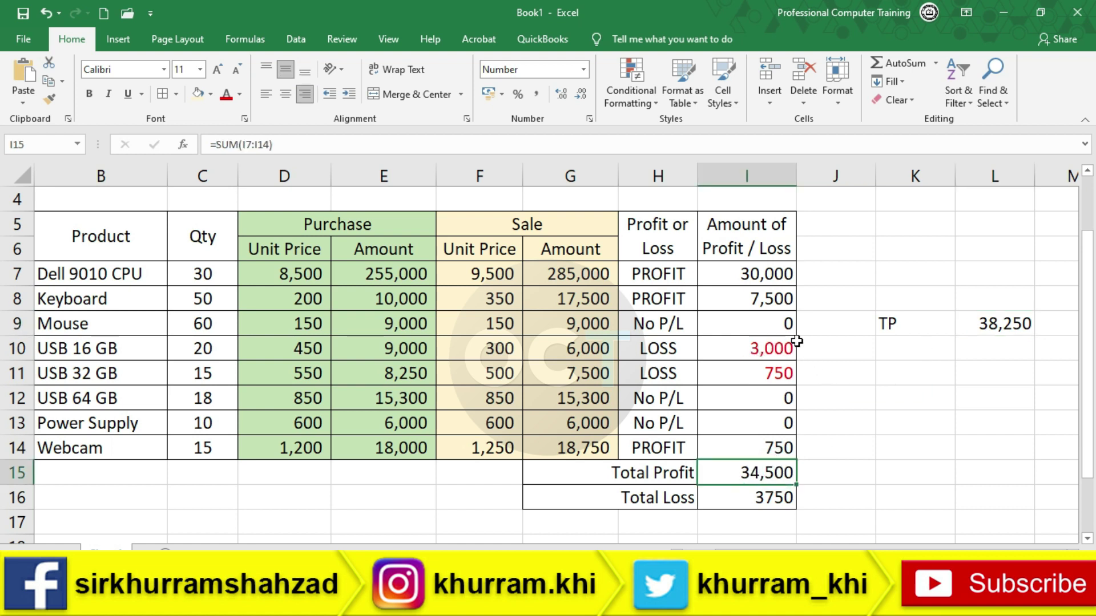
left_click(769, 467)
Step: Label K12 as TS and total the sale amounts in L12 with =SUM(G7:G14)
left_click(913, 401)
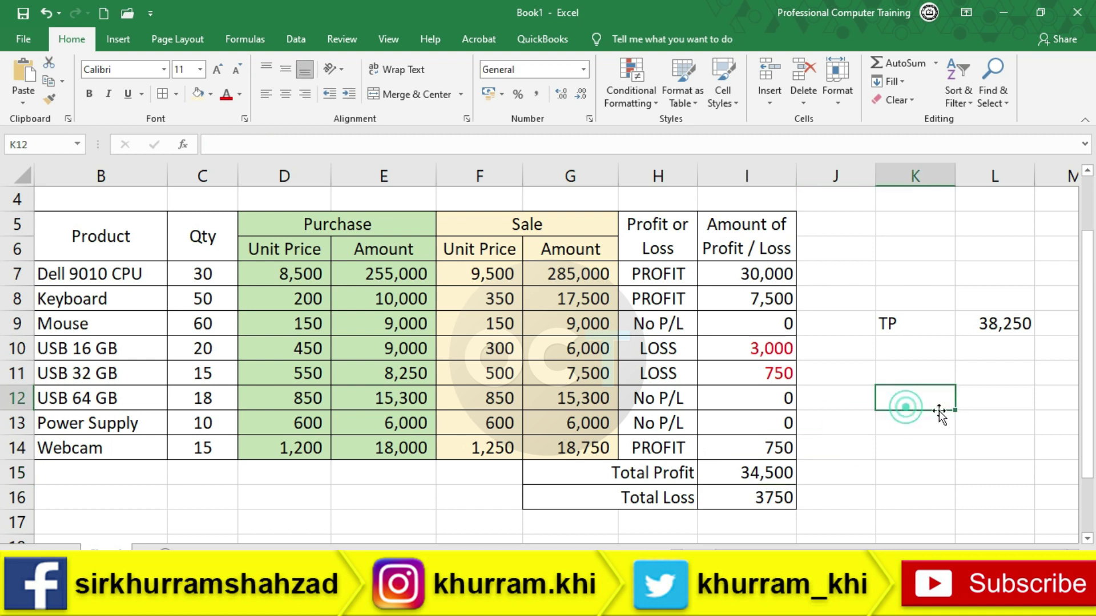
type("TS")
key("Tab")
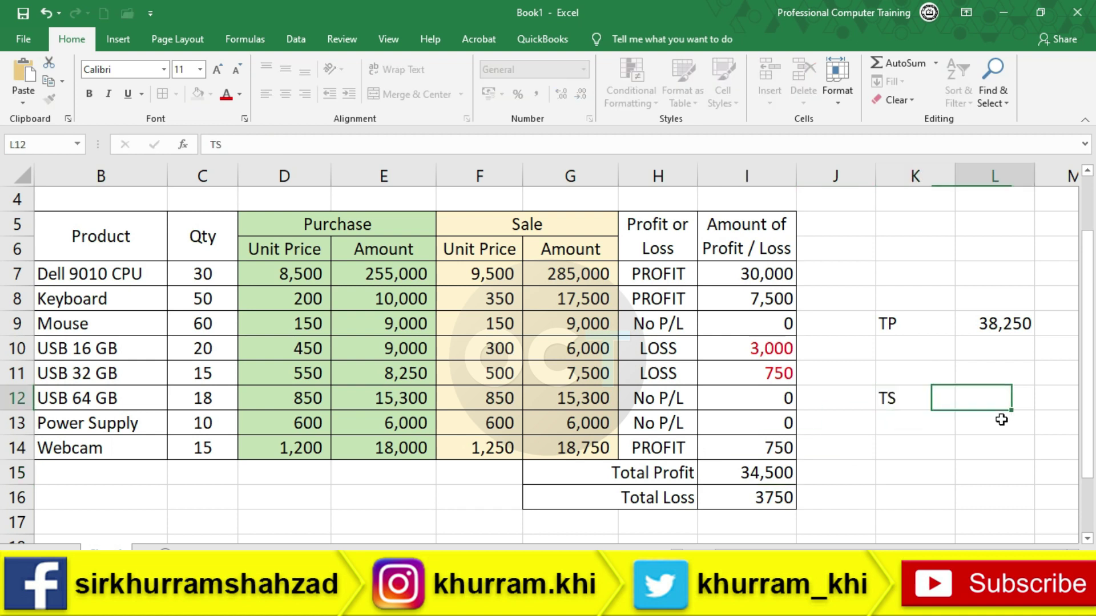
type("=sum")
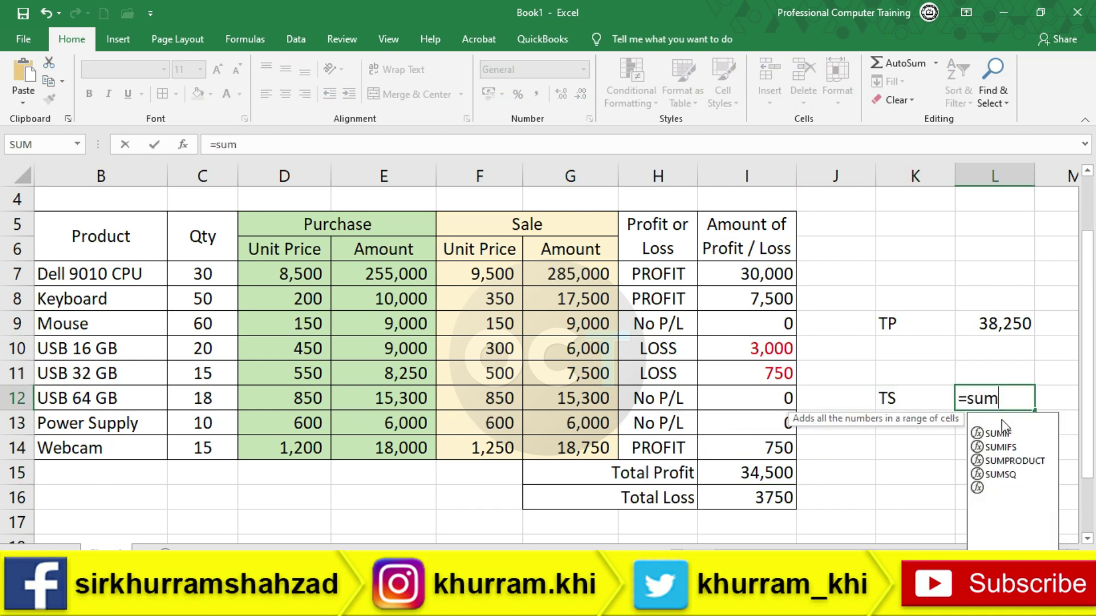
key("Tab")
left_click_drag(579, 273, 591, 446)
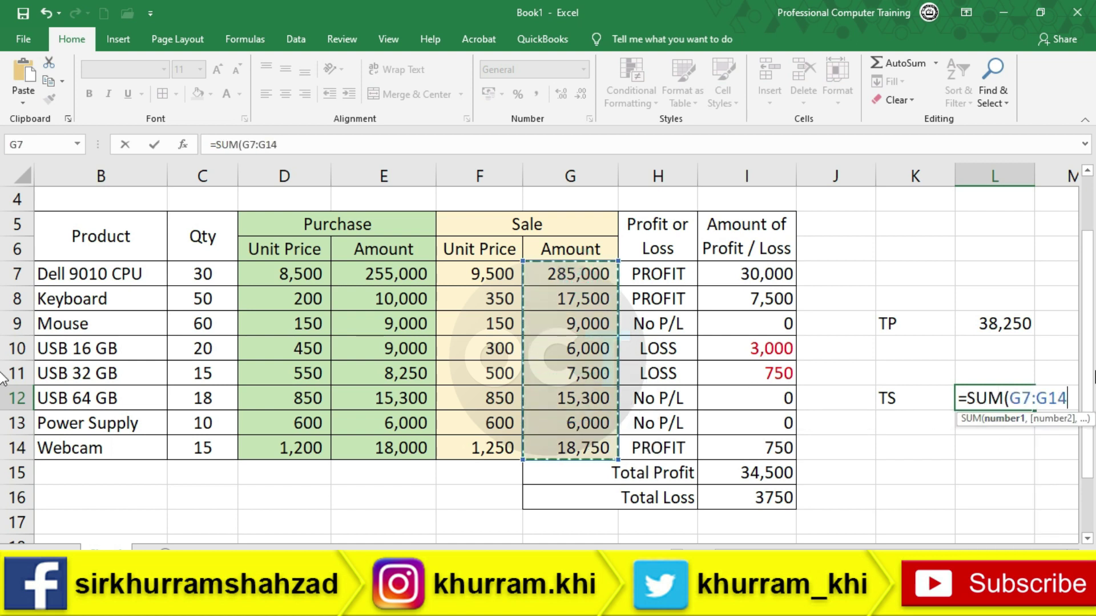
key("Return")
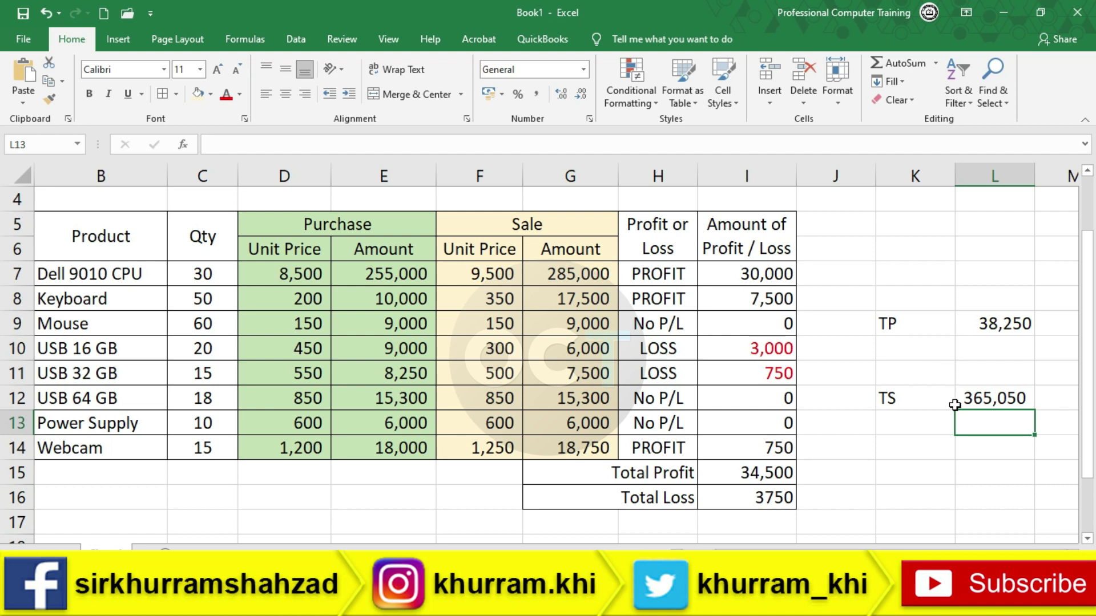
Step: Label K13 as TP and total the purchase amounts in L13 with =SUM(E7:E14)
left_click(937, 417)
type("TP")
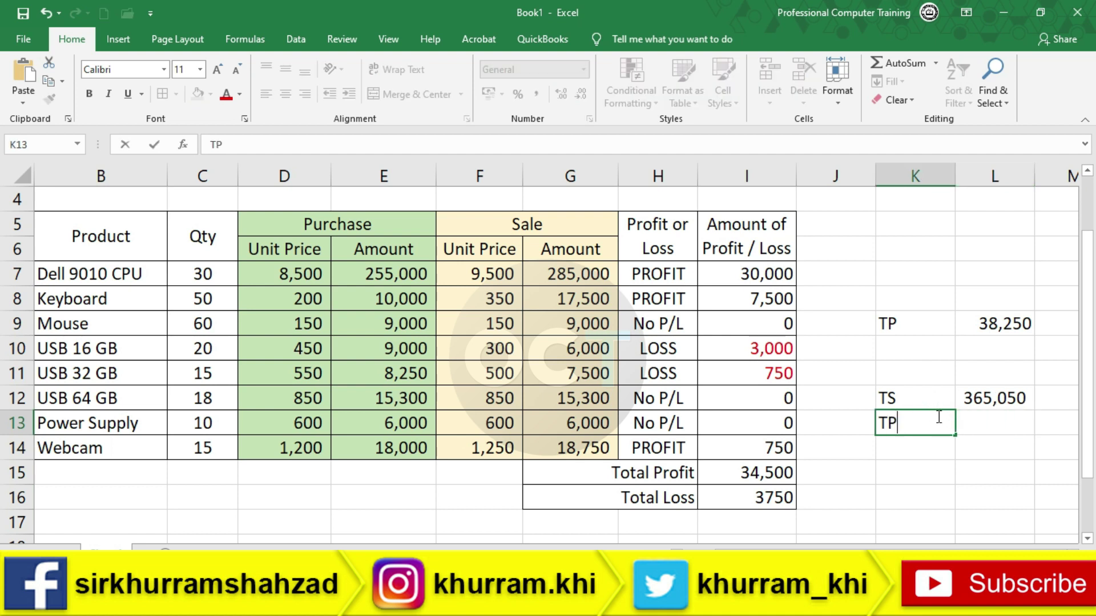
key("Tab")
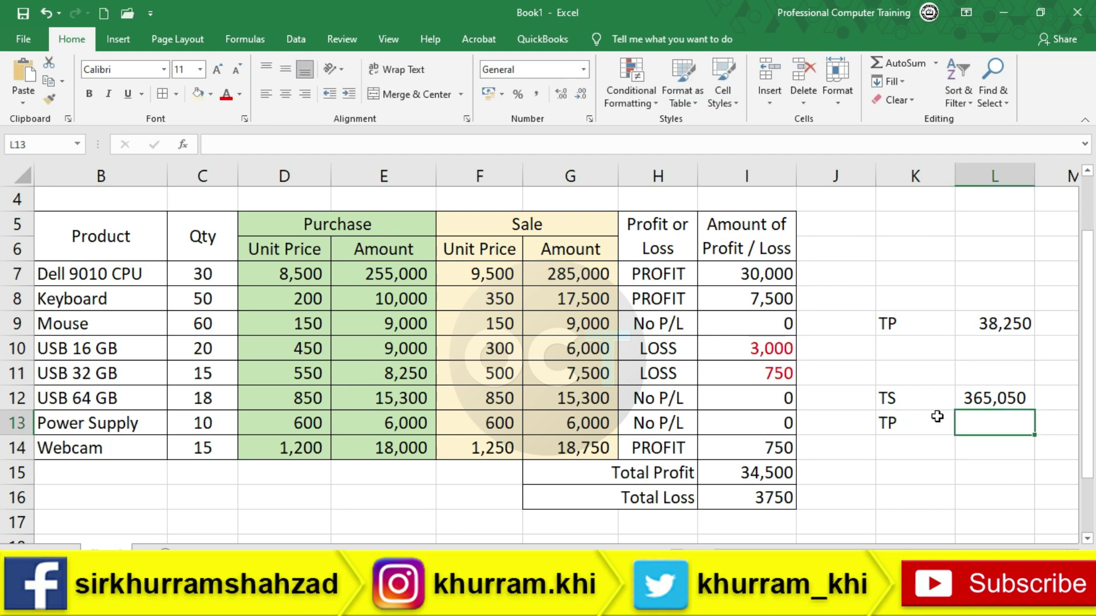
type("=SUM(")
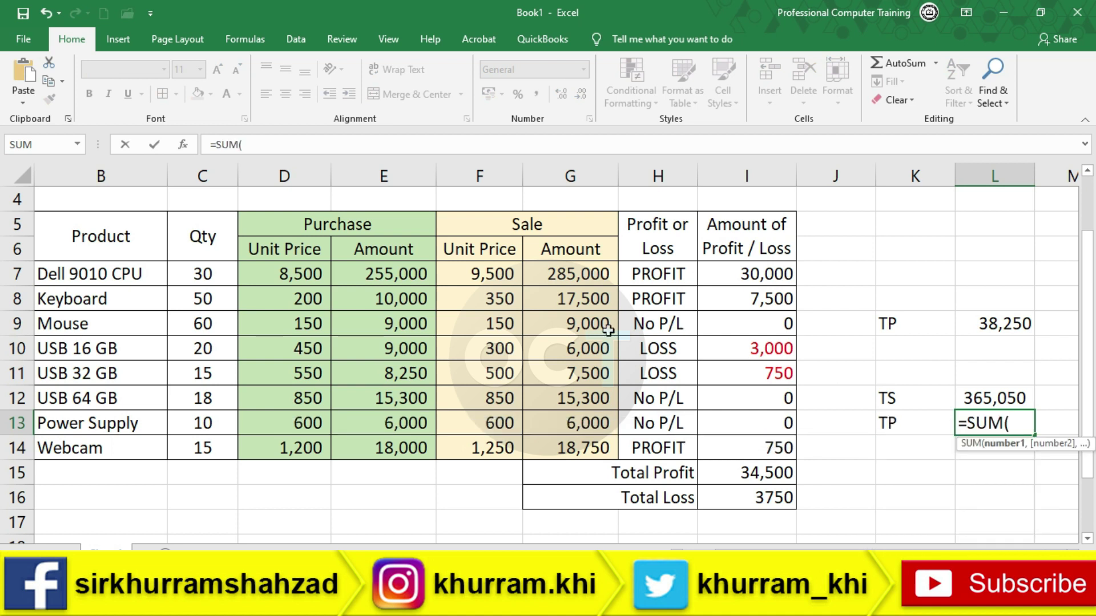
left_click_drag(413, 273, 413, 445)
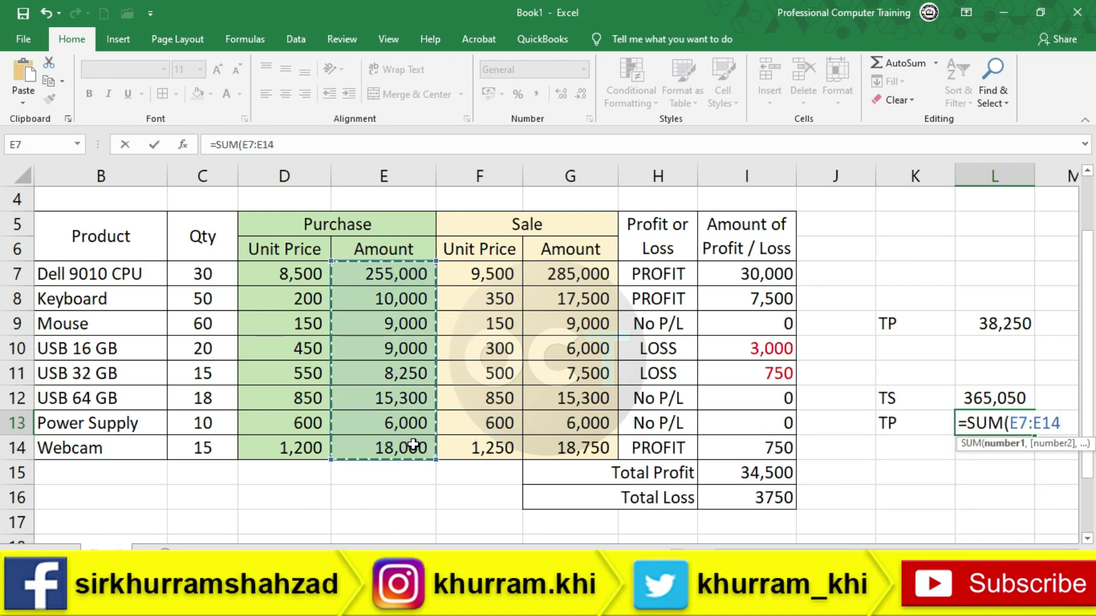
type(")")
key("Return")
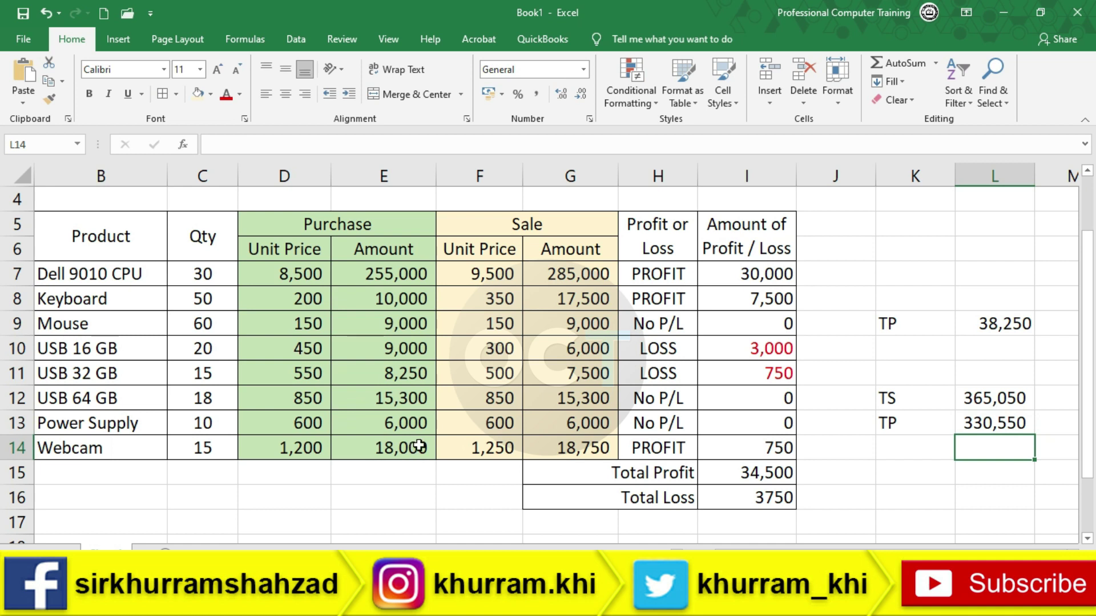
Step: Subtract total purchases from total sales in L14 with =L12-L13 and compare the result with Total Profit in I15
type("=")
left_click(973, 396)
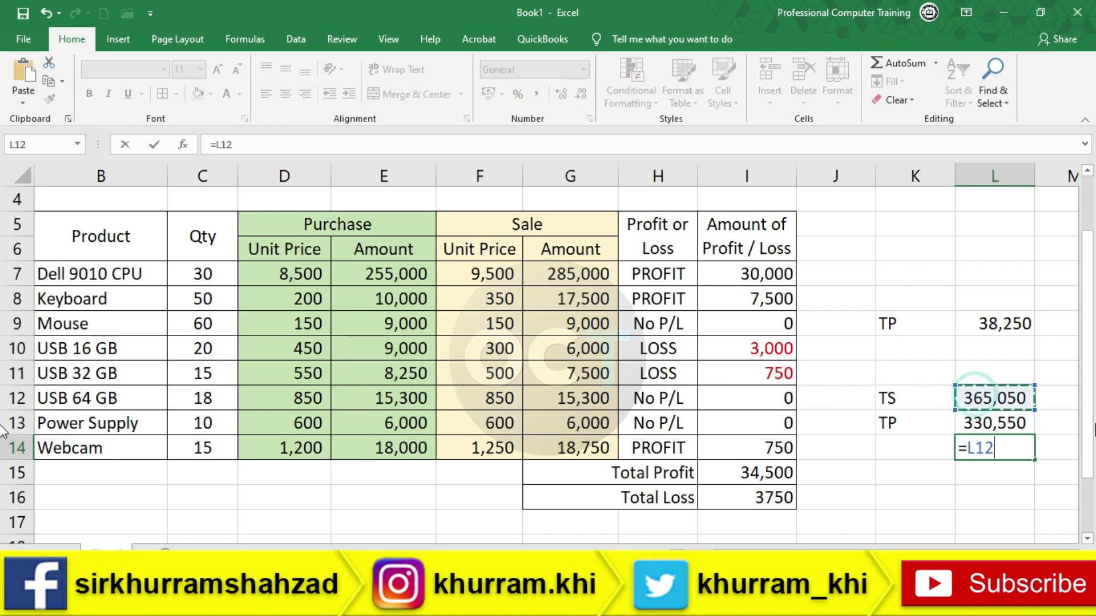
type("-")
left_click(1005, 424)
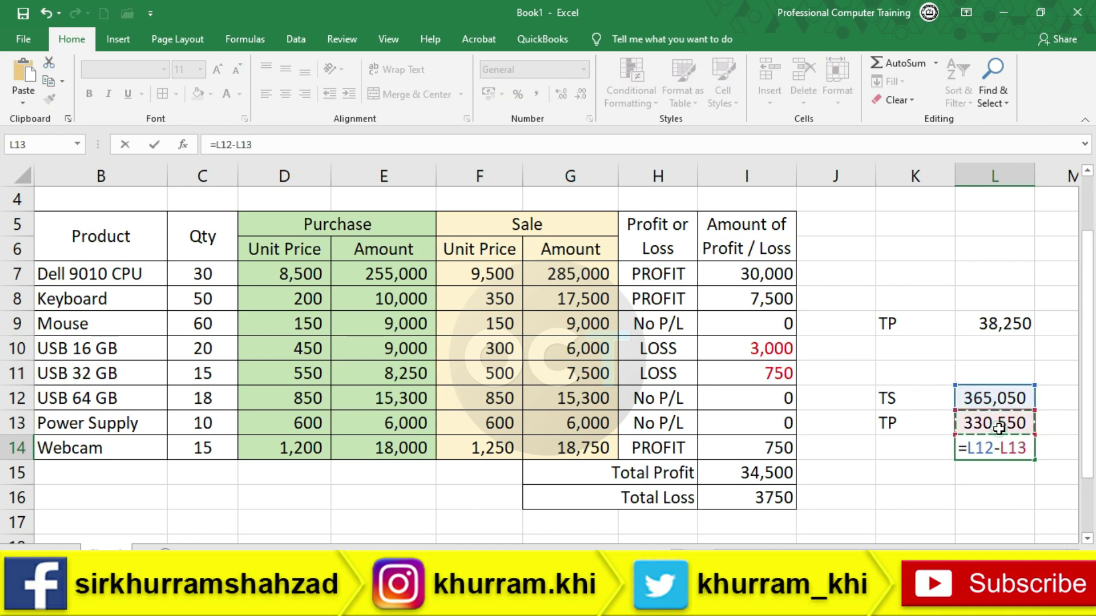
key("Return")
left_click(779, 473)
left_click(985, 448)
left_click(793, 473)
left_click(980, 456)
left_click(793, 473)
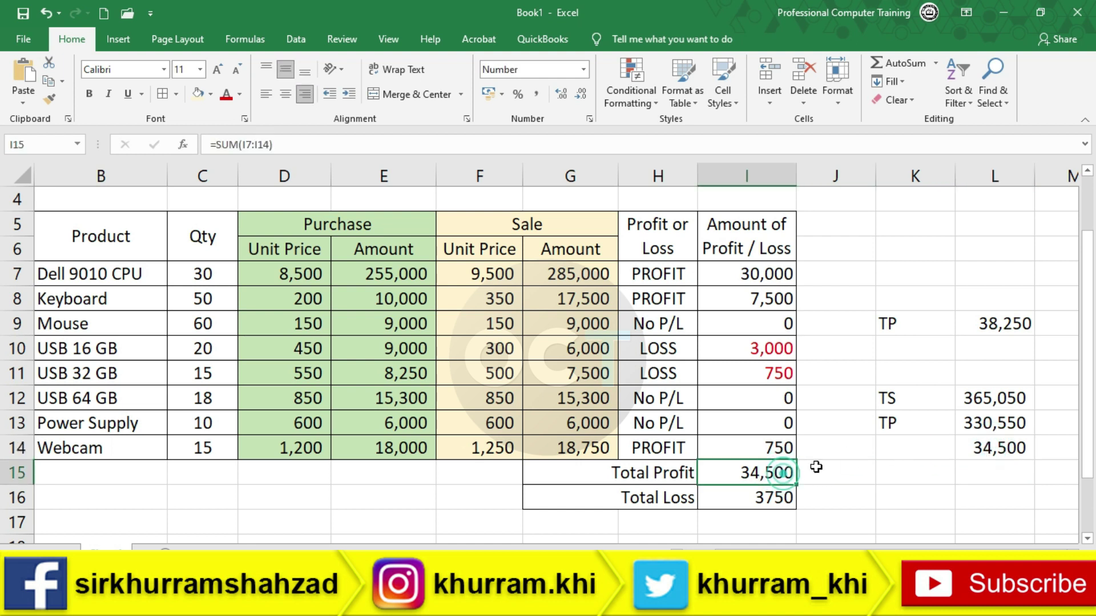
Step: Delete the scratch check calculations in K9:L9 and K12:L14 beside the table
left_click_drag(859, 294, 1018, 338)
key("Delete")
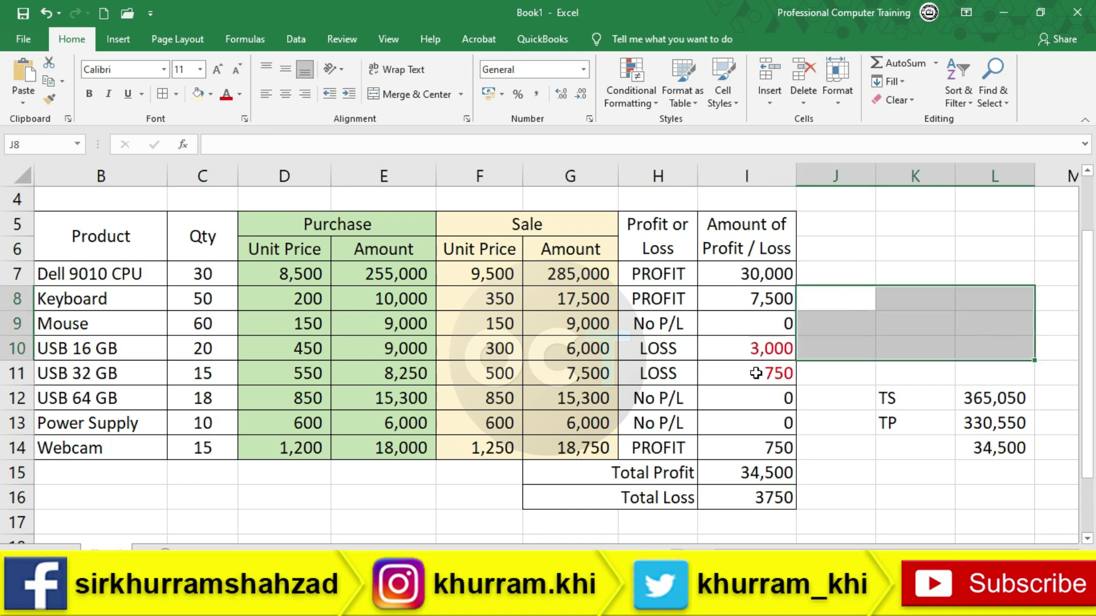
left_click(757, 372)
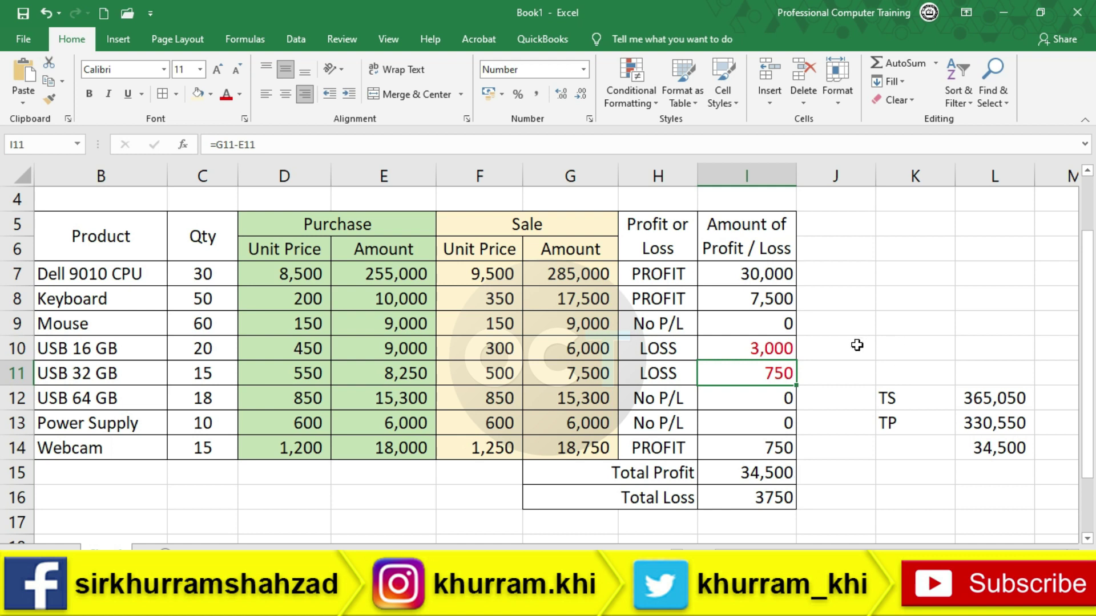
left_click_drag(857, 344, 1028, 467)
key("Delete")
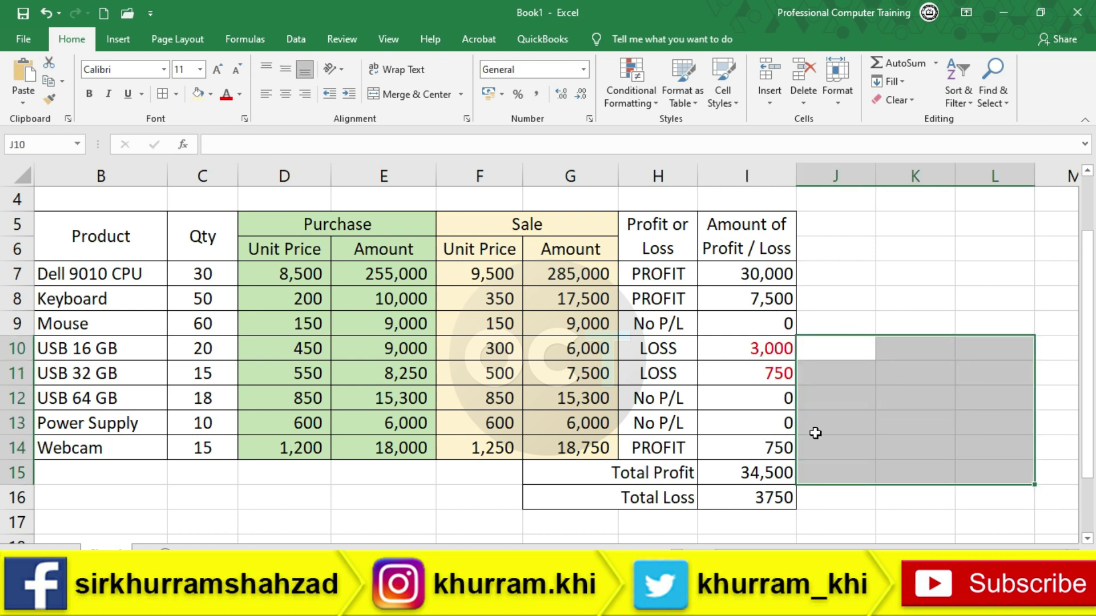
Step: Merge and center the company title Al Rehman Computer Services across A1:I1
scroll(815, 433, "up", 1)
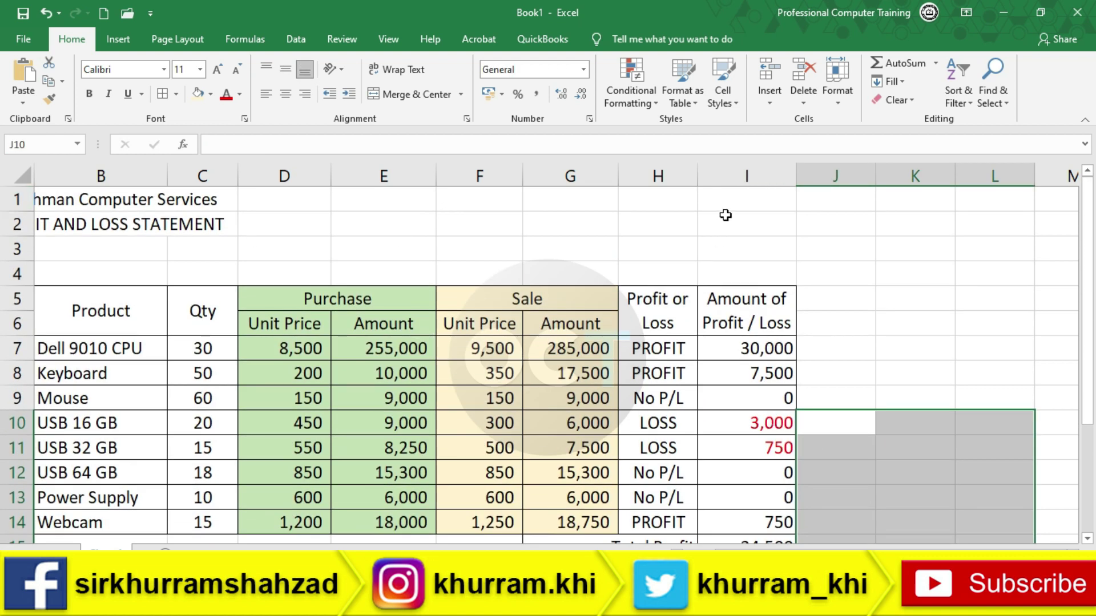
scroll(798, 536, "left", 1)
left_click_drag(755, 195, 37, 208)
left_click(137, 245)
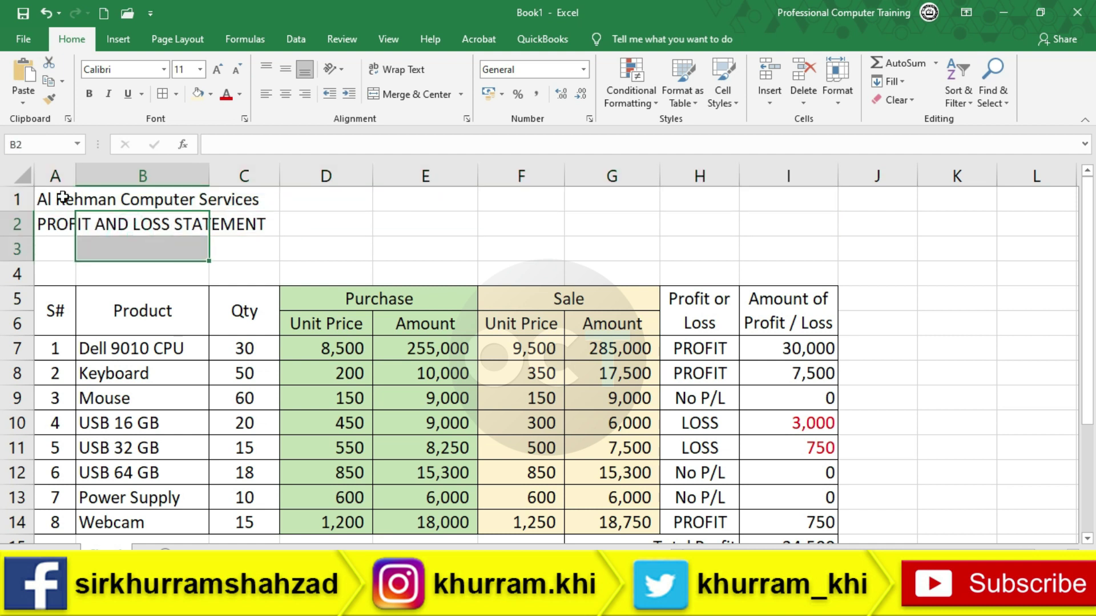
left_click(27, 201)
left_click_drag(40, 201, 829, 208)
left_click(399, 93)
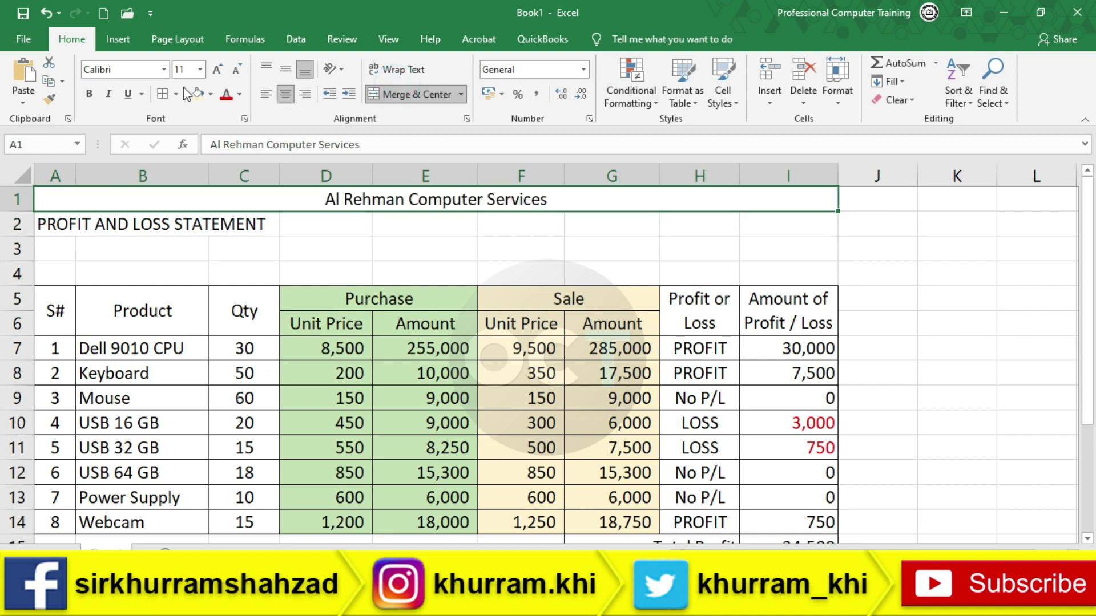
Step: Make the company title in row 1 bold and enlarge its font by five size increments
left_click(91, 97)
left_click(217, 73)
left_click(217, 73)
left_click(217, 73)
left_click(217, 73)
left_click(217, 74)
Step: Merge and center PROFIT AND LOSS STATEMENT across A2:I2 and middle-align it vertically
left_click_drag(66, 244, 789, 247)
left_click(417, 95)
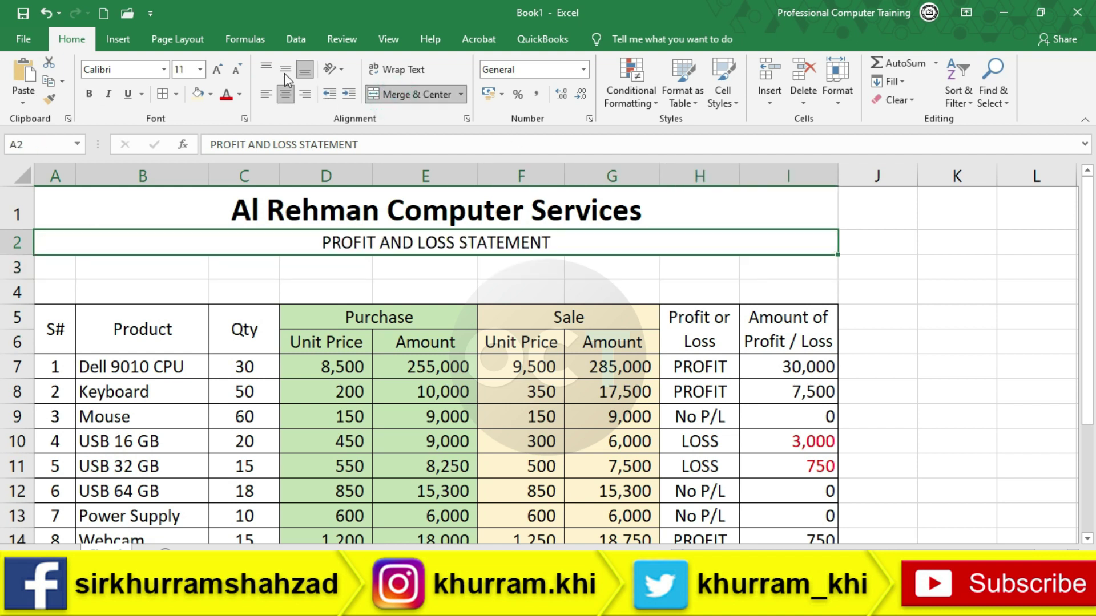
left_click(285, 69)
Step: Format the PROFIT AND LOSS STATEMENT heading as bold, size 16, with red font color
left_click(89, 95)
left_click(217, 71)
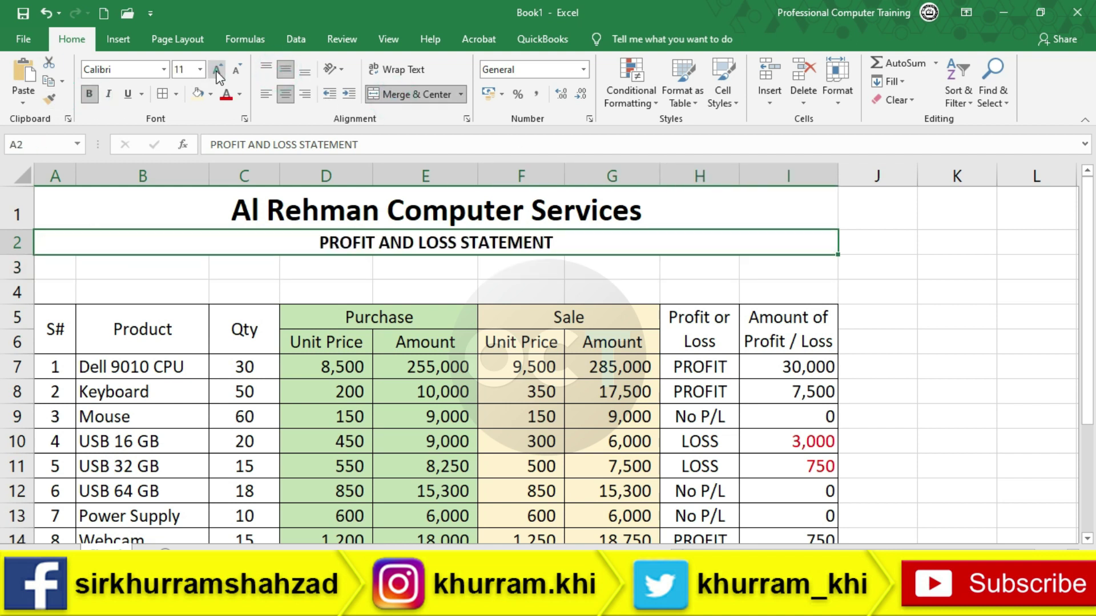
left_click(217, 71)
left_click(226, 94)
left_click(921, 399)
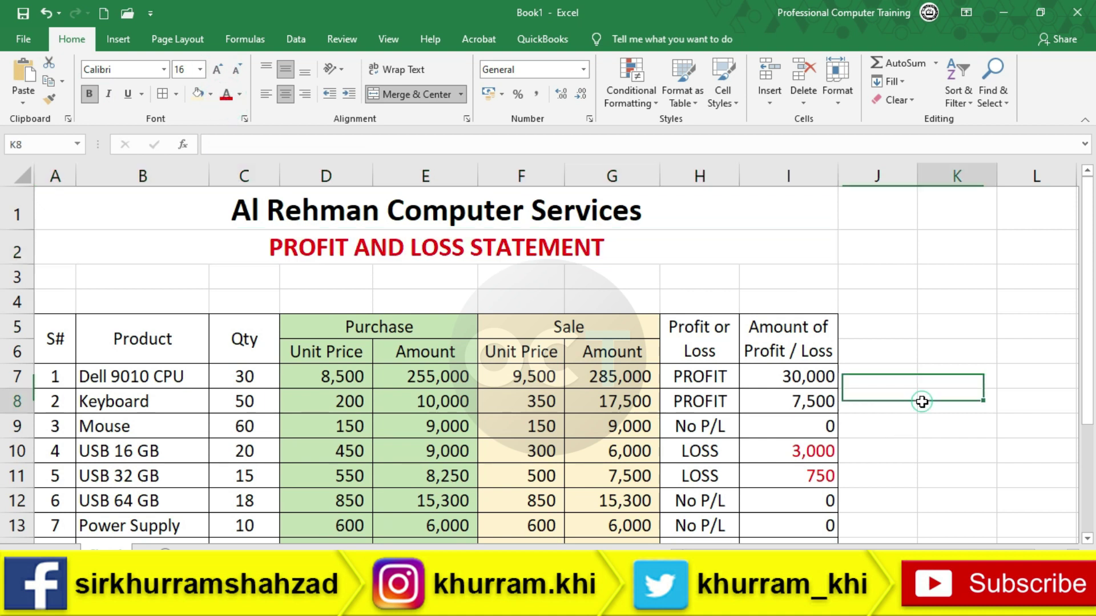
Step: Delete one of the two blank rows between the headings and the table, removing row 3
scroll(921, 405, "down", 1)
scroll(675, 361, "up", 1)
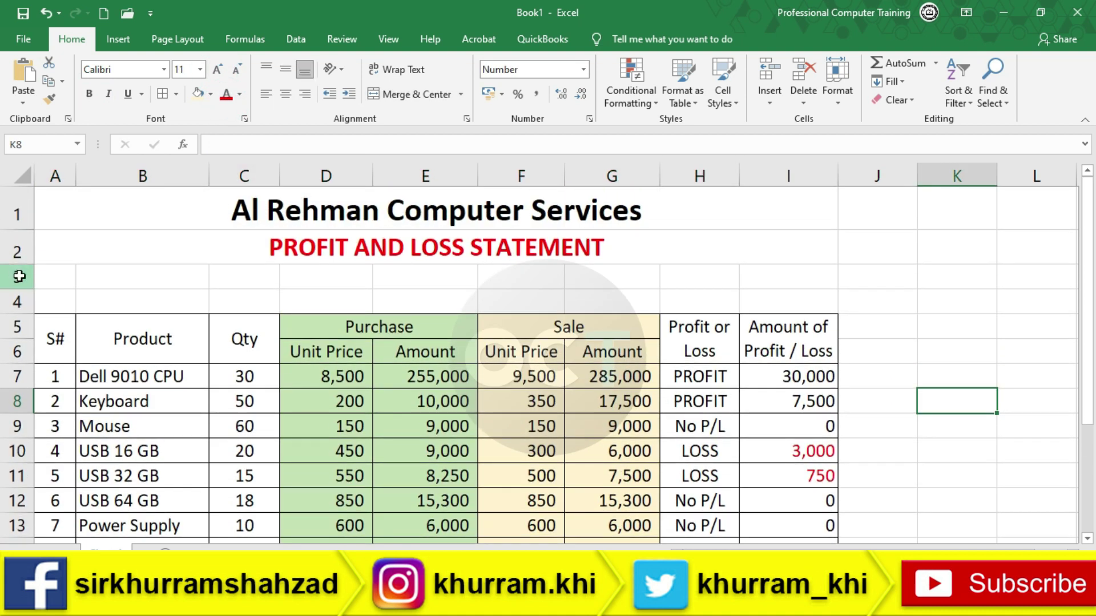
left_click(17, 277)
right_click(20, 278)
left_click(61, 407)
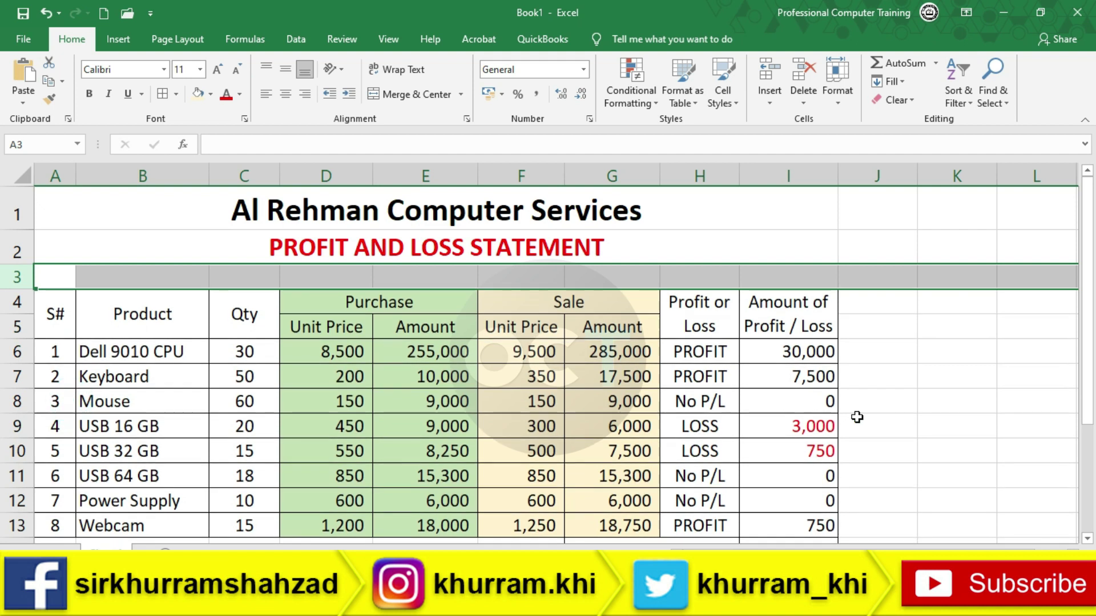
left_click(902, 421)
Step: Fill the Profit or Loss and Amount of Profit / Loss header cells in H4:I5 with light gray
scroll(904, 419, "down", 1)
scroll(905, 420, "up", 1)
scroll(902, 418, "down", 1)
scroll(764, 337, "up", 1)
left_click_drag(764, 337, 699, 322)
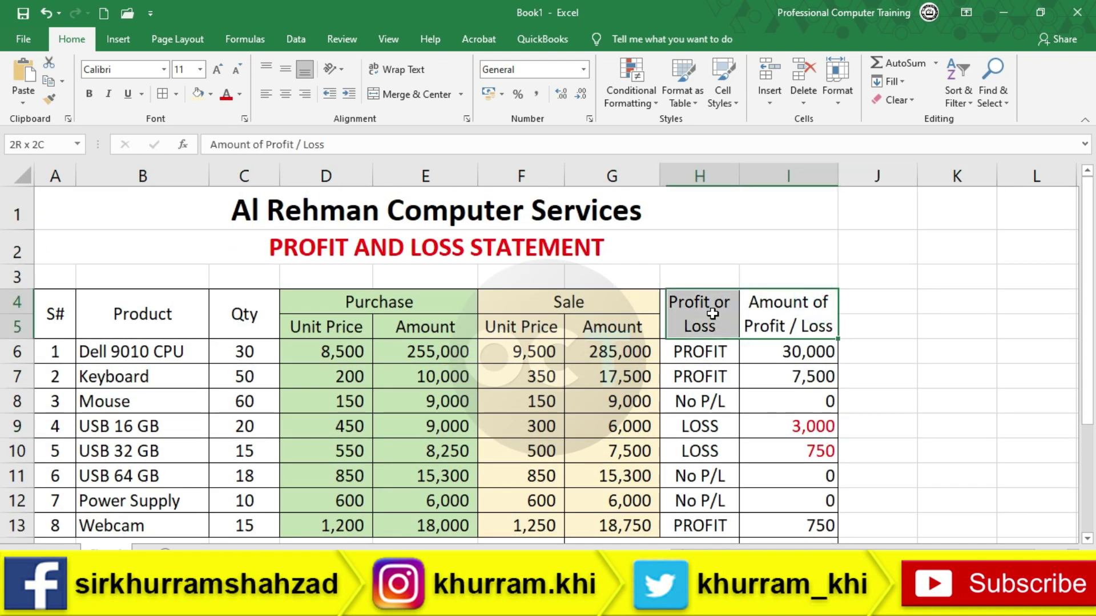
left_click(211, 95)
key("Escape")
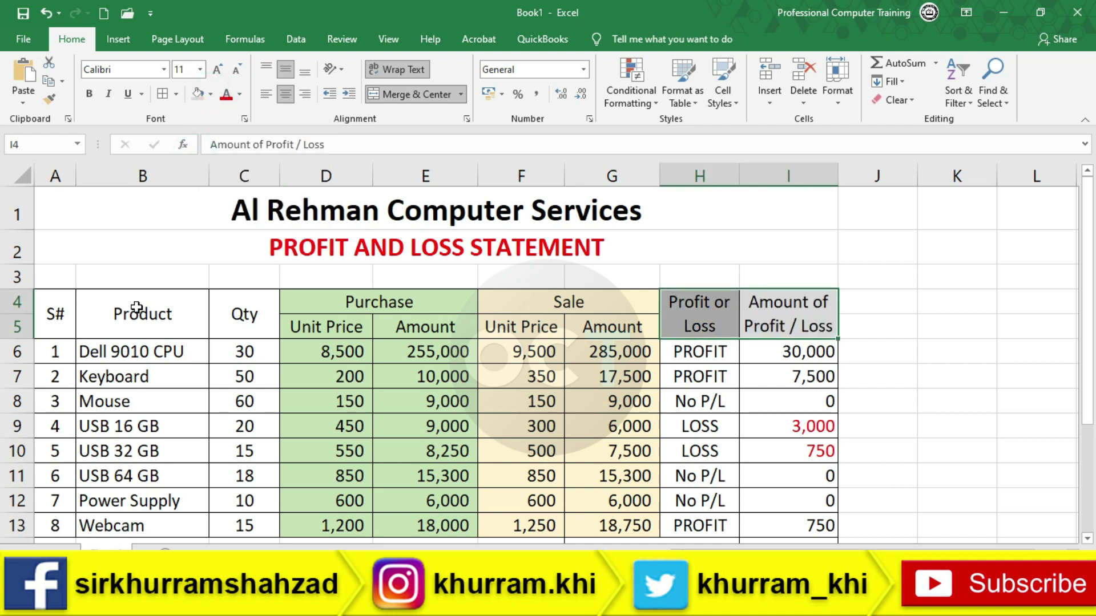
Step: Fill the S#, Product and Qty header cells with the same light gray and bold the whole header A4:I5
left_click_drag(225, 309, 59, 309)
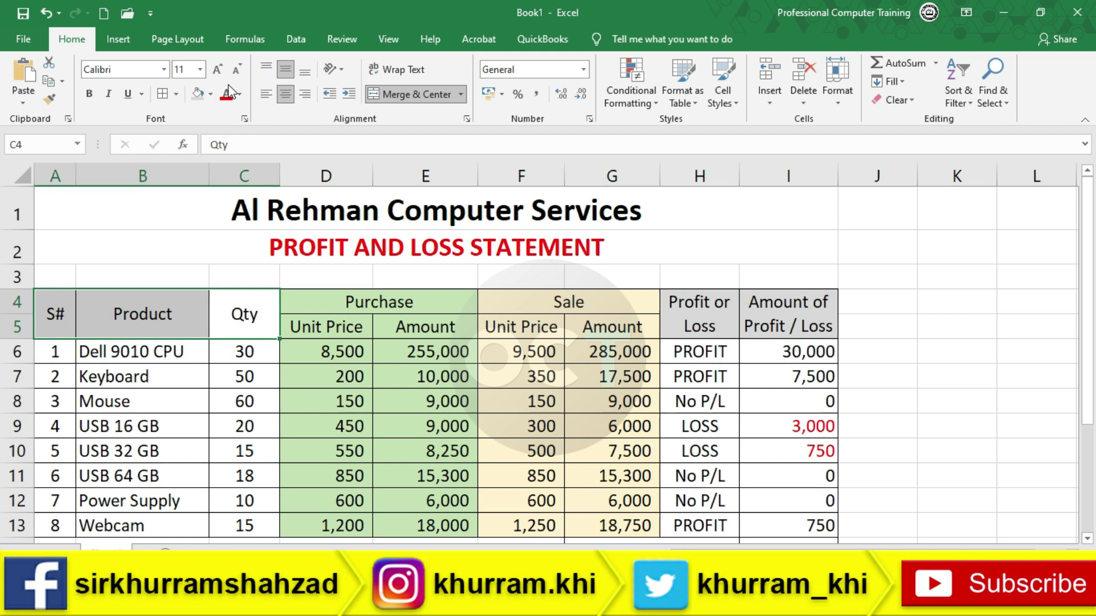
left_click(204, 95)
left_click(200, 212)
left_click_drag(66, 316, 764, 309)
left_click(90, 95)
Step: Fill the Total Profit label and amount in G14:I14 with green
scroll(959, 416, "down", 2)
left_click(605, 372)
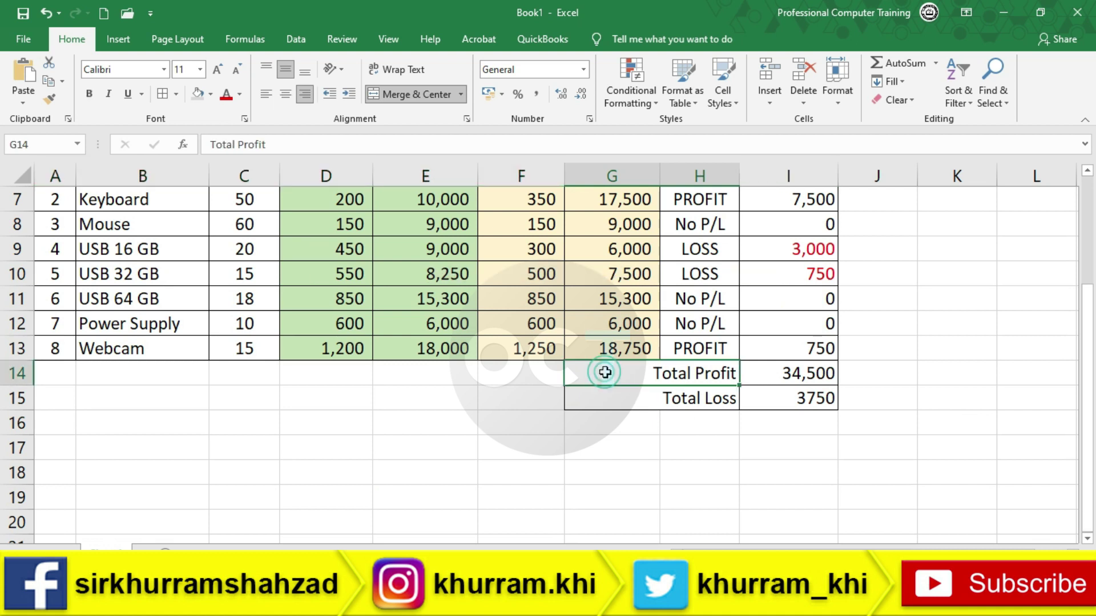
key("shift+Right")
left_click(210, 94)
left_click(264, 217)
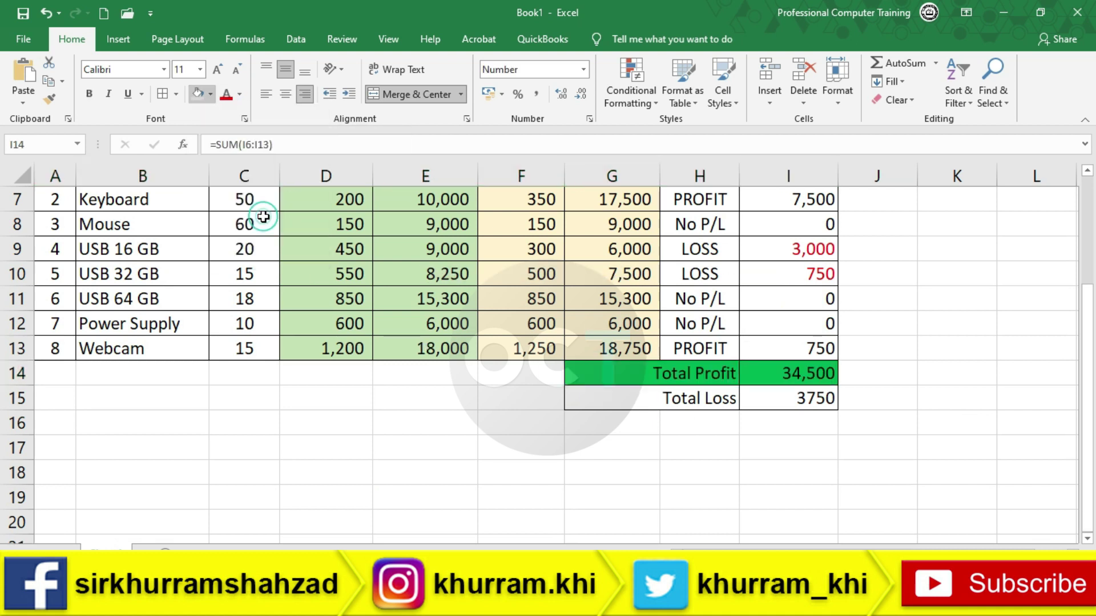
Step: Fill the Total Loss label and amount in G15:I15 with red
left_click_drag(814, 399, 692, 399)
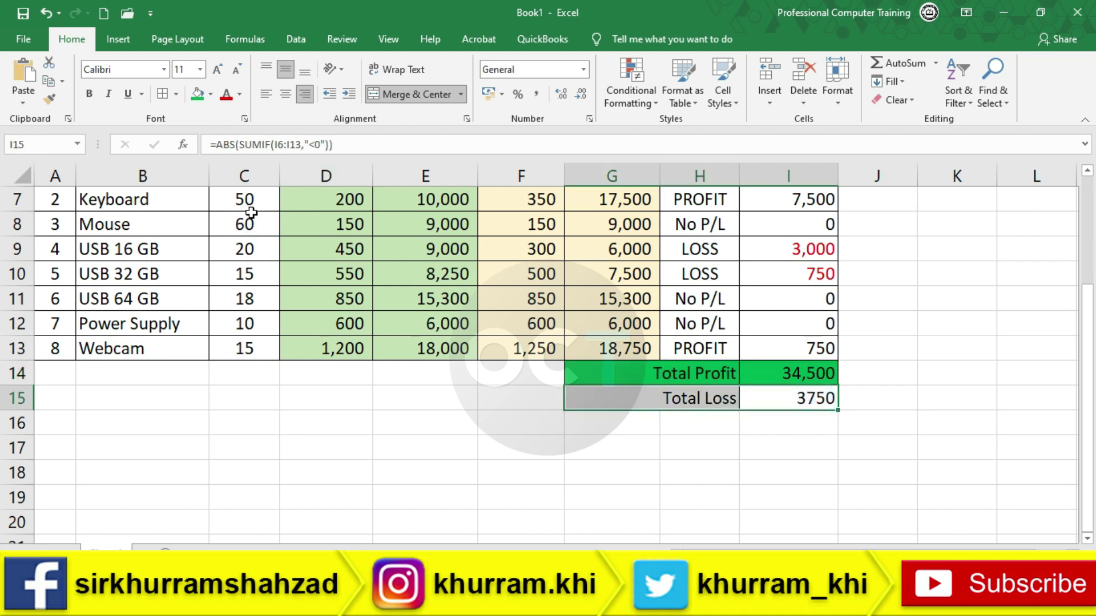
left_click(213, 95)
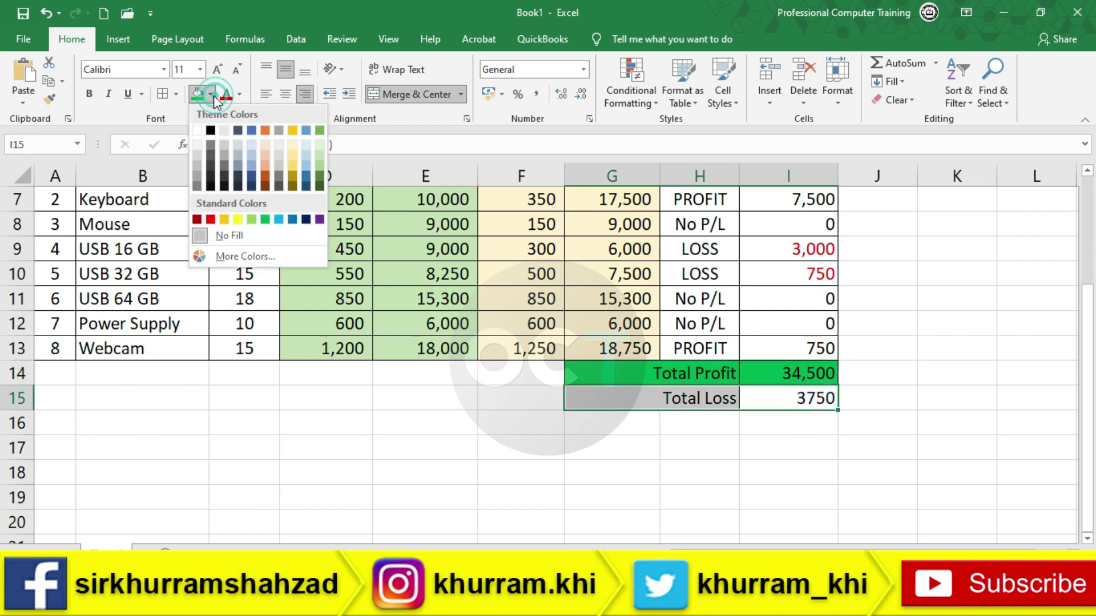
left_click(210, 219)
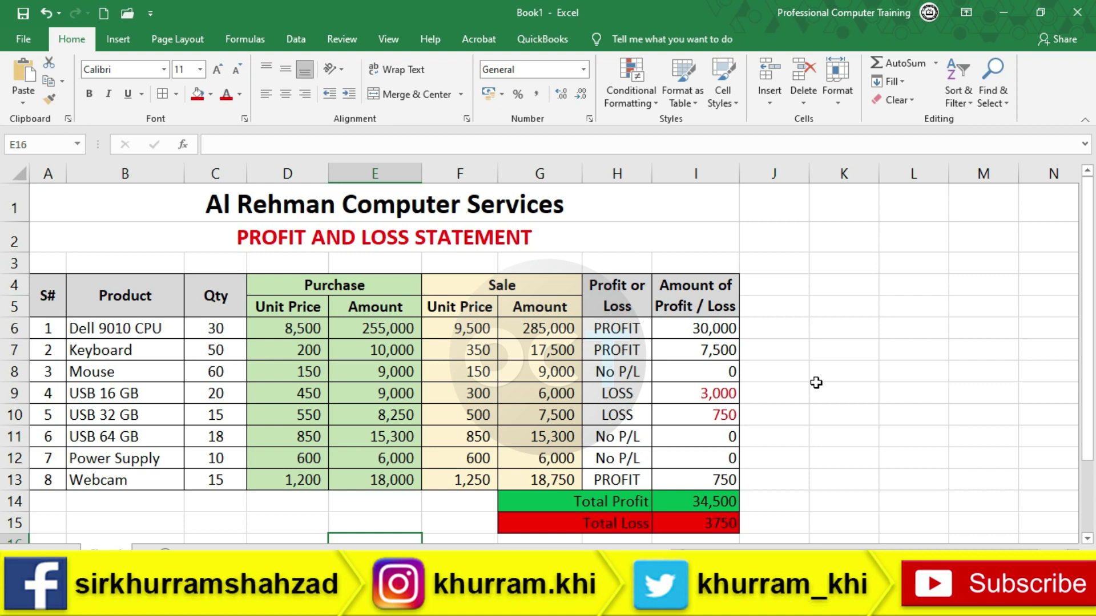